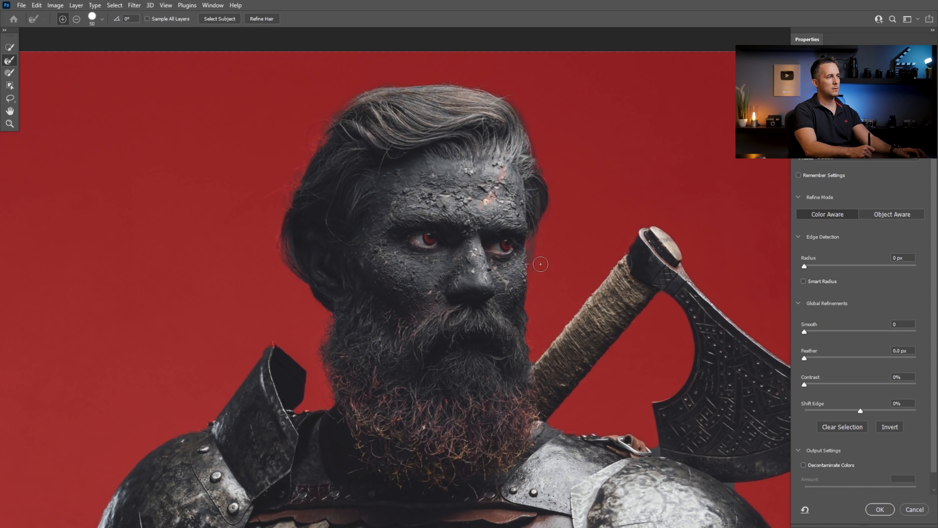
# Step: Clean up the selection edge along the side of the warrior's face with the Refine Edge Brush in subtract mode
pyautogui.moveTo(521, 309); pyautogui.dragTo(445, 276)
pyautogui.press('alt')
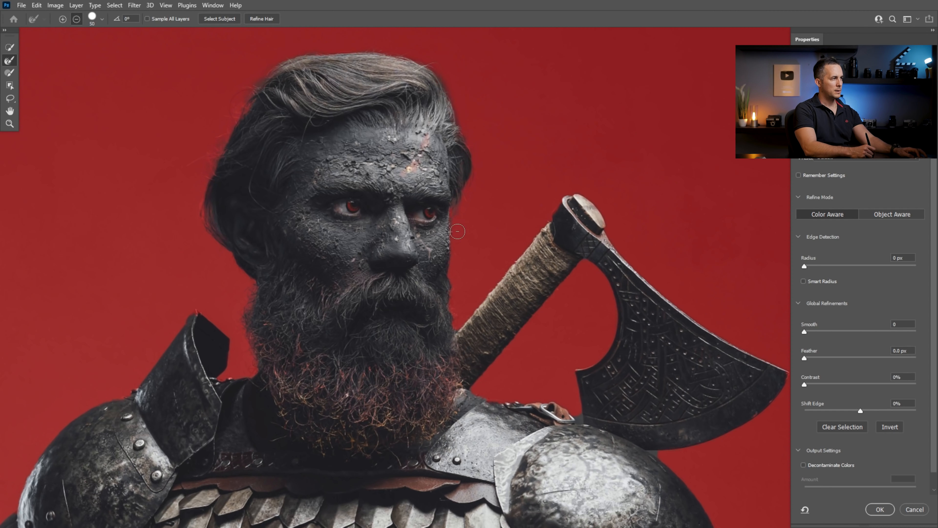
pyautogui.moveTo(486, 376)
pyautogui.mouseDown()
pyautogui.moveTo(473, 352)
pyautogui.moveTo(455, 197)
pyautogui.mouseUp()
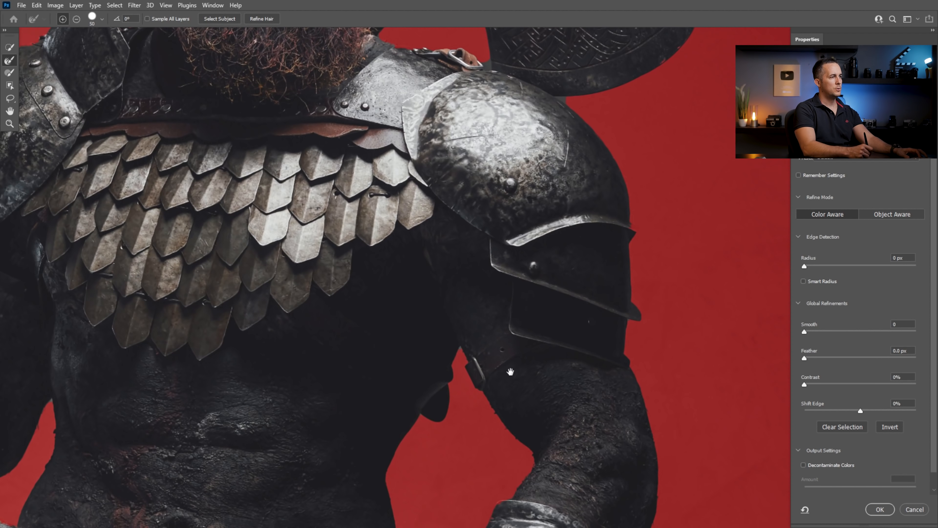
pyautogui.moveTo(525, 317); pyautogui.dragTo(457, 241)
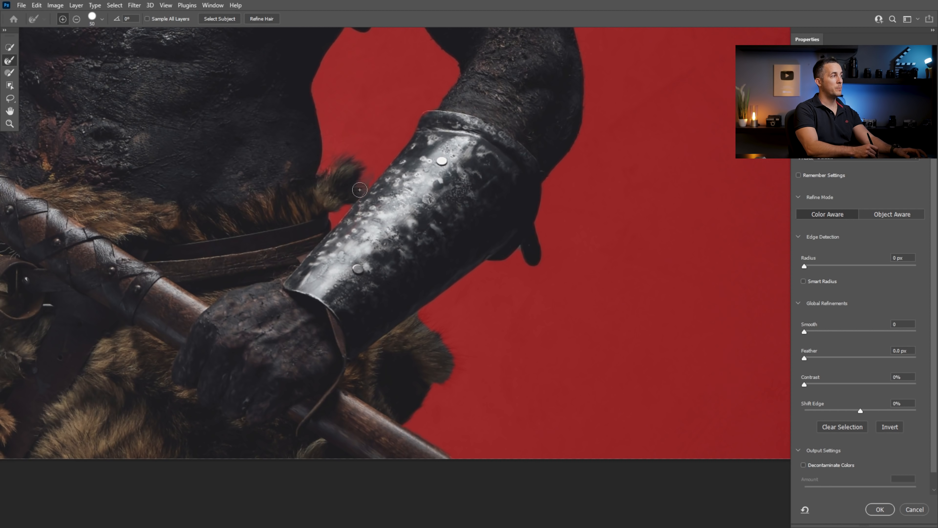
# Step: Refine the selection edge around the fur beside and below the warrior's armoured forearm
pyautogui.press('alt')
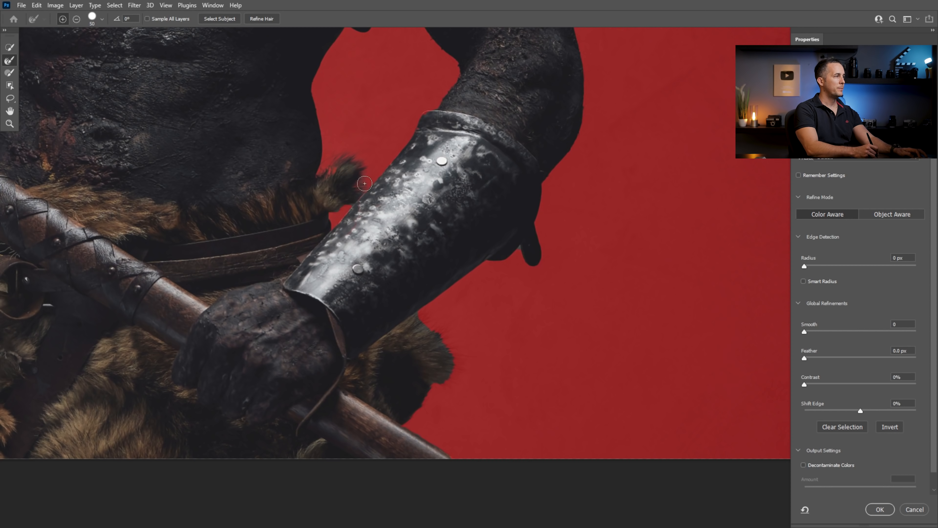
pyautogui.press('alt')
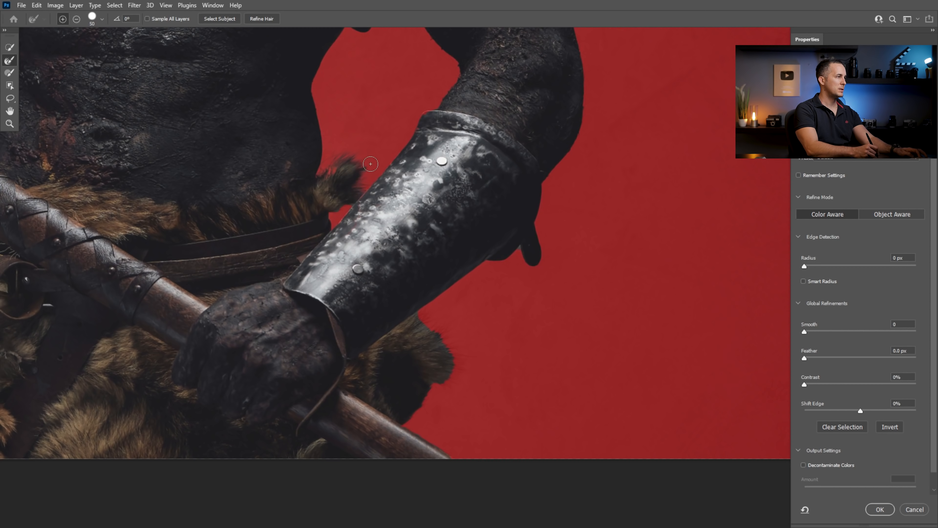
pyautogui.press('alt')
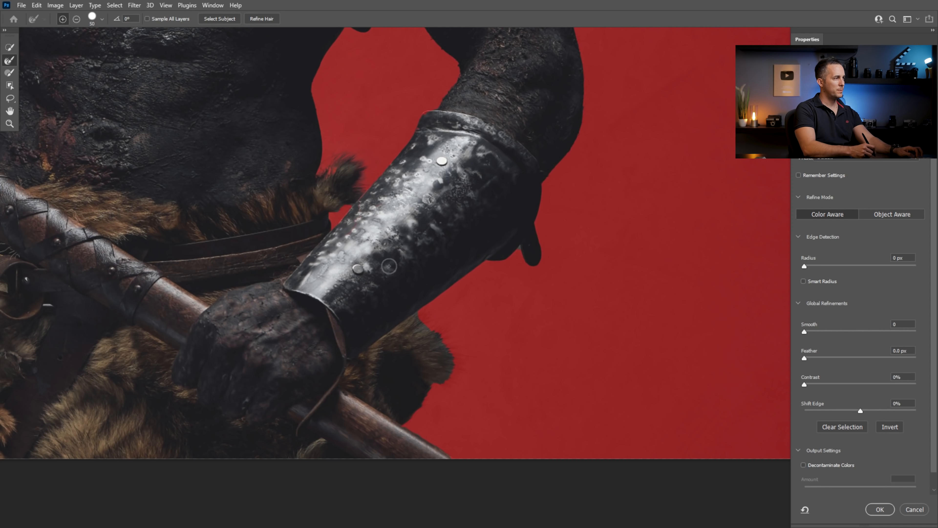
pyautogui.moveTo(437, 327)
pyautogui.mouseDown()
pyautogui.moveTo(453, 353)
pyautogui.moveTo(449, 381)
pyautogui.moveTo(412, 418)
pyautogui.mouseUp()
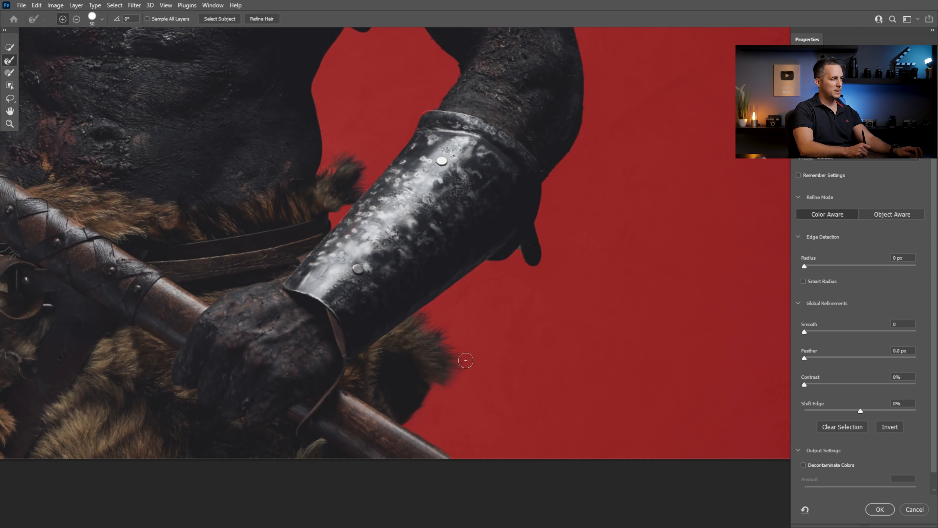
pyautogui.moveTo(373, 385); pyautogui.dragTo(435, 335)
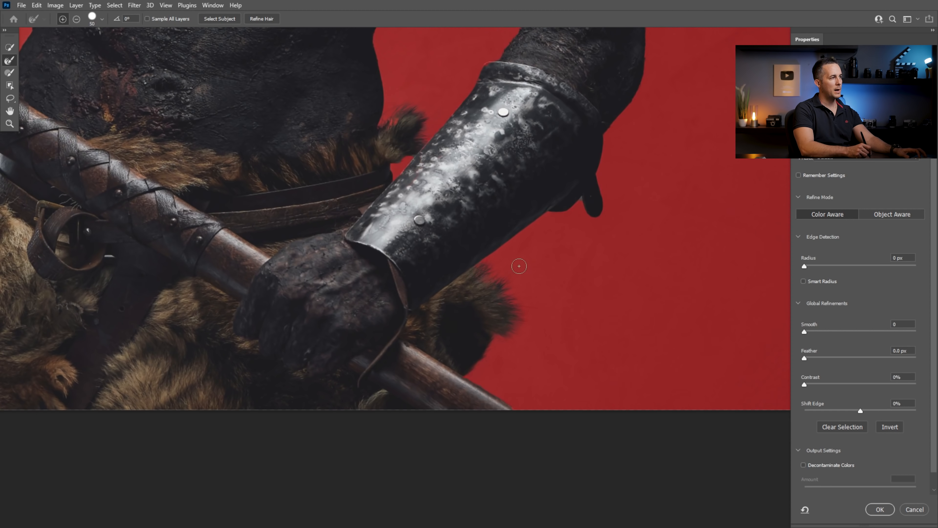
# Step: Shrink the refine brush and clean up the selection where the waist fur meets the forearm armour
pyautogui.moveTo(389, 128)
pyautogui.mouseDown()
pyautogui.moveTo(426, 304)
pyautogui.moveTo(517, 309)
pyautogui.mouseUp()
pyautogui.press('[')
pyautogui.press('[')
pyautogui.press('[')
pyautogui.press('[')
pyautogui.press('[')
pyautogui.press('[')
pyautogui.press('[')
pyautogui.press('[')
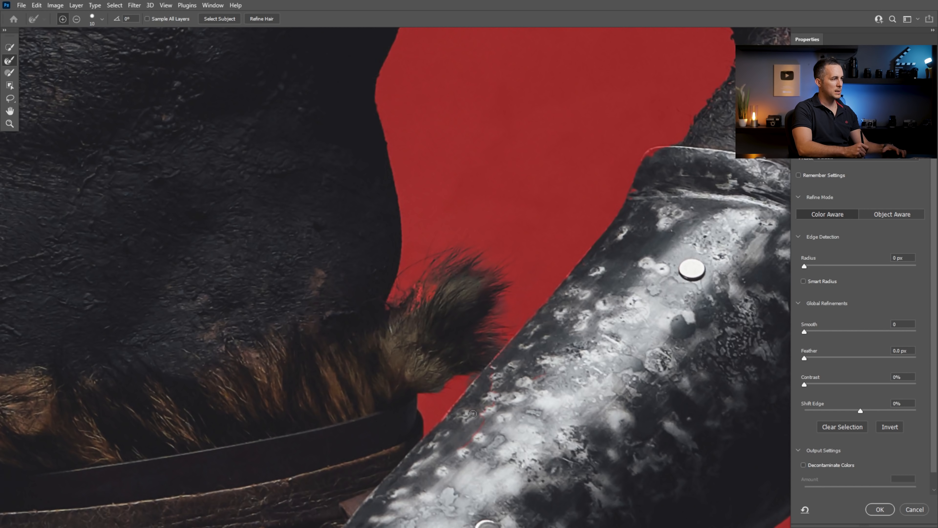
pyautogui.press('alt')
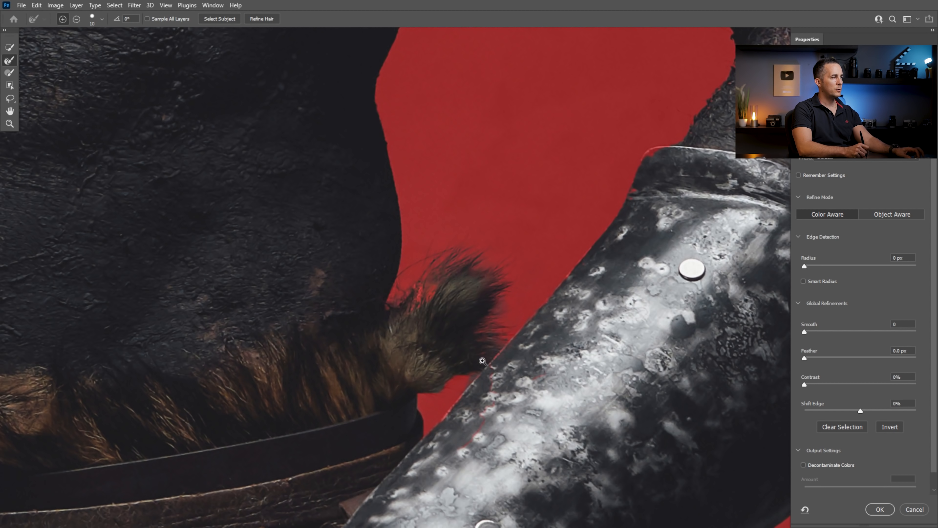
pyautogui.moveTo(493, 359); pyautogui.dragTo(402, 358)
# Step: Accept the refined selection and apply it as a layer mask on the Warrior layer
pyautogui.moveTo(212, 298); pyautogui.dragTo(242, 310)
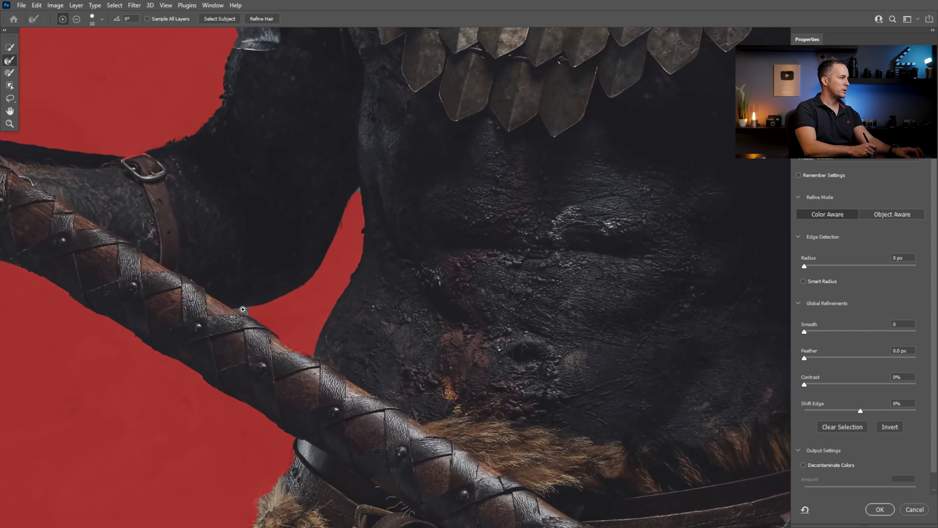
pyautogui.moveTo(229, 33); pyautogui.dragTo(308, 387)
pyautogui.moveTo(216, 254); pyautogui.dragTo(356, 347)
pyautogui.moveTo(439, 309); pyautogui.dragTo(382, 321)
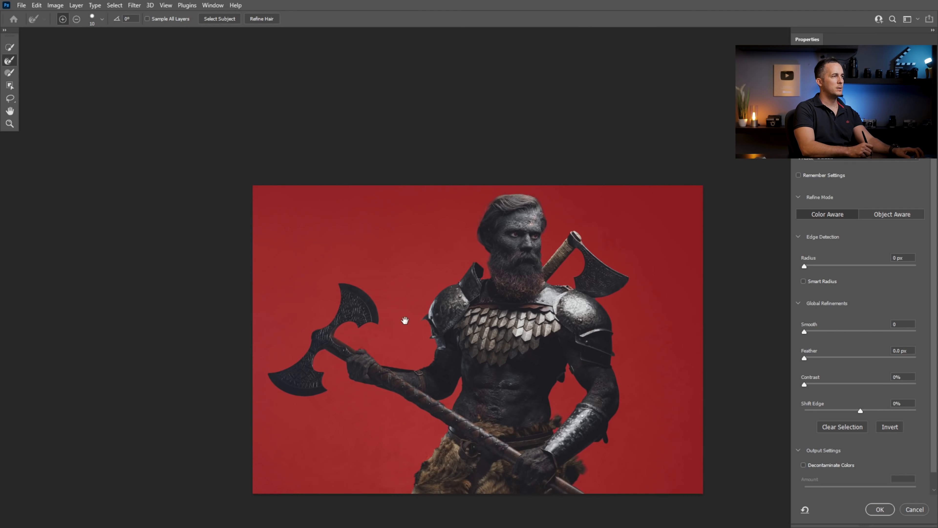
pyautogui.click(880, 509)
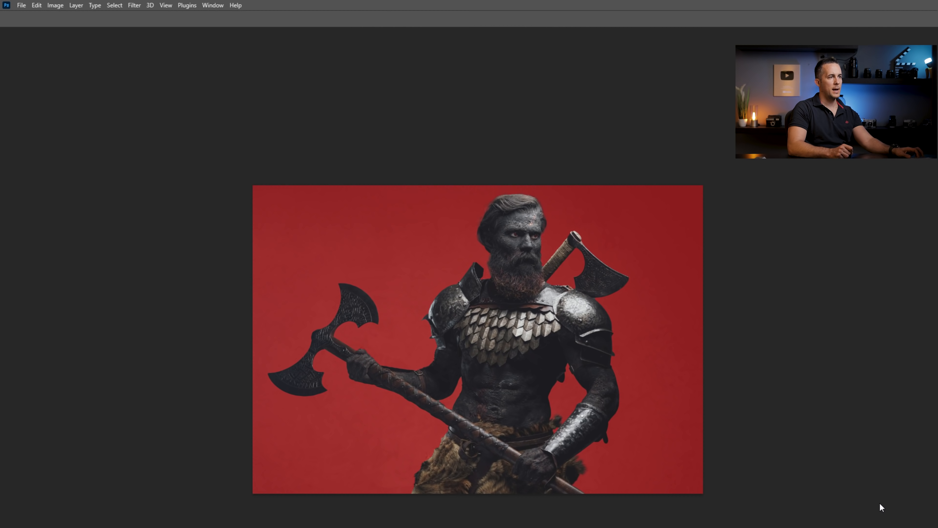
pyautogui.click(868, 495)
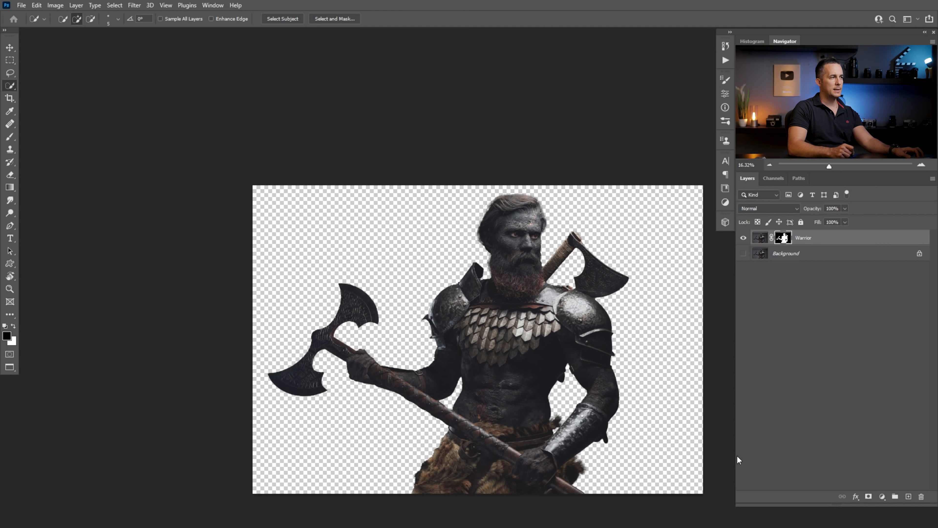
# Step: Add a Solid Color fill layer directly above the Background layer and make it bright green
pyautogui.moveTo(584, 360); pyautogui.dragTo(490, 285)
pyautogui.click(803, 258)
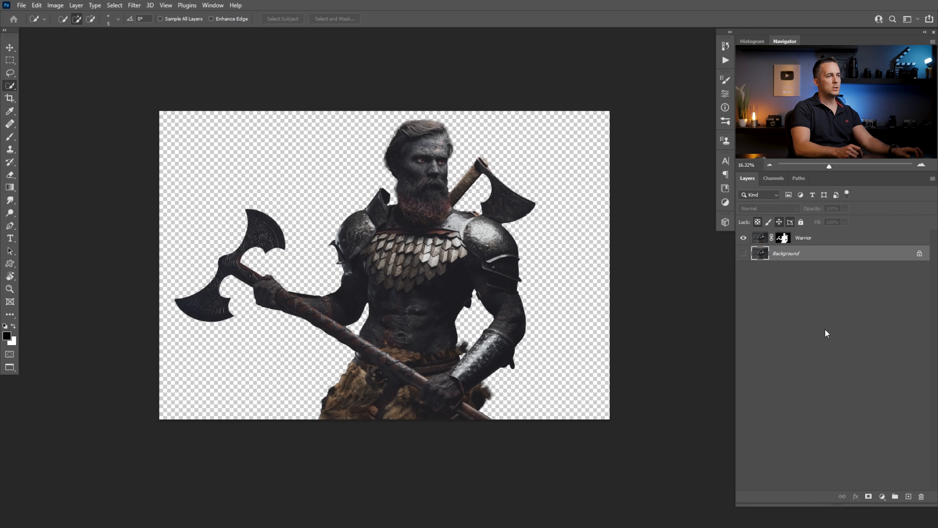
pyautogui.click(882, 496)
pyautogui.click(866, 326)
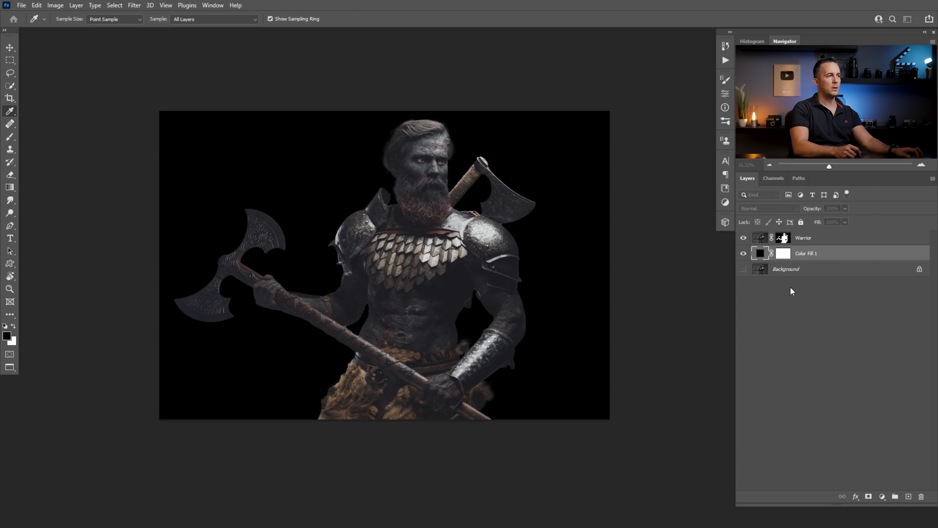
pyautogui.doubleClick(760, 252)
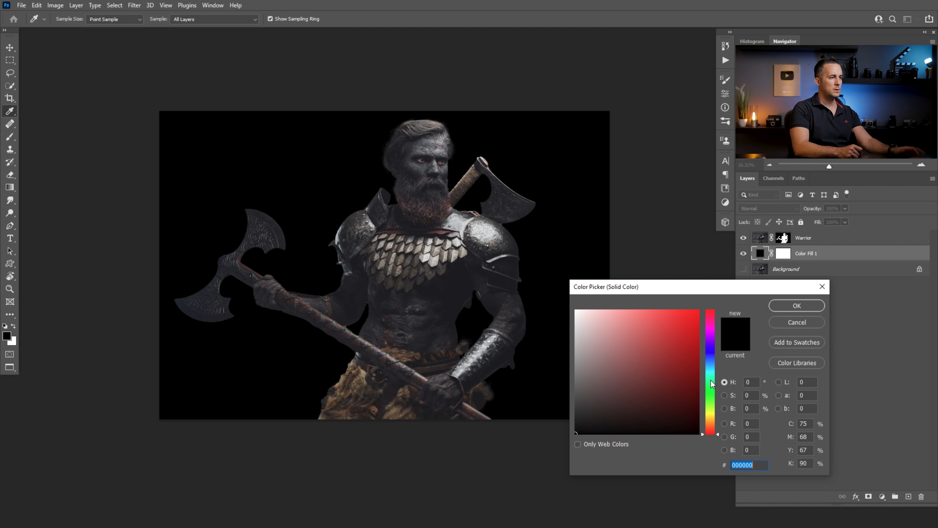
pyautogui.click(710, 396)
pyautogui.click(687, 373)
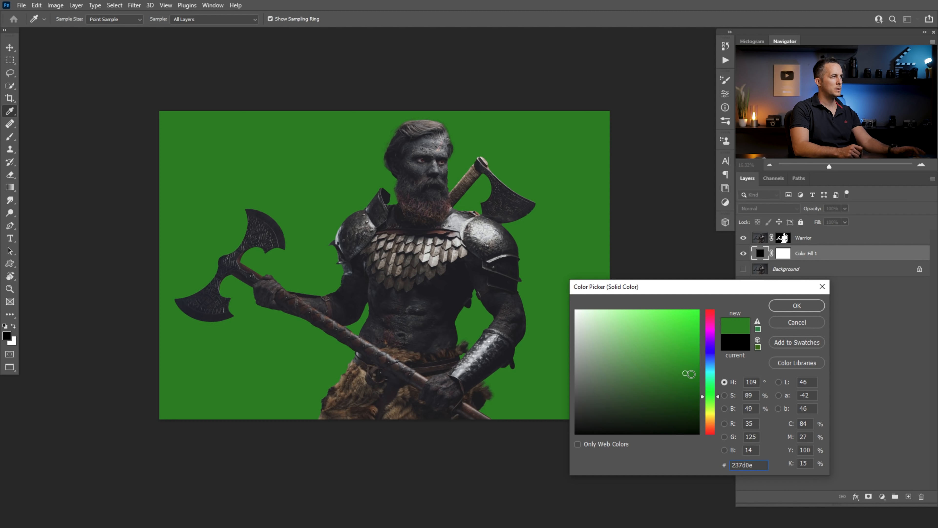
pyautogui.moveTo(712, 346); pyautogui.dragTo(712, 308)
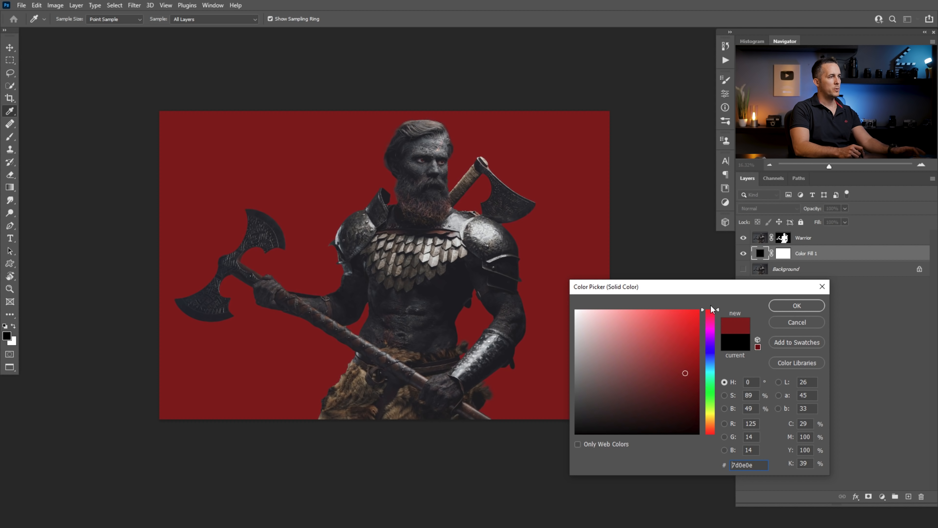
pyautogui.moveTo(712, 393)
pyautogui.mouseDown()
pyautogui.moveTo(713, 428)
pyautogui.moveTo(694, 325)
pyautogui.moveTo(683, 338)
pyautogui.mouseUp()
pyautogui.click(796, 305)
# Step: Target the Warrior layer mask and choose the Soft Round Pressure Opacity brush with 0% hardness
pyautogui.click(783, 238)
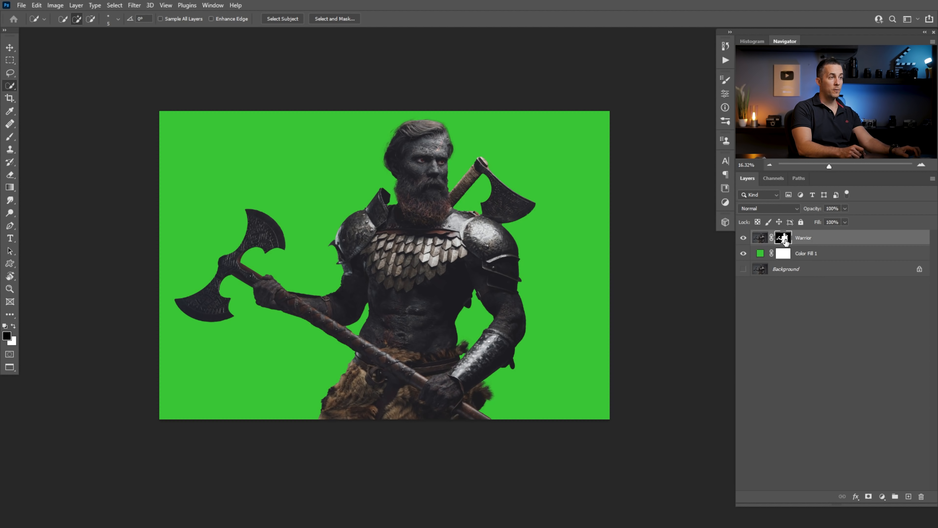
pyautogui.scroll(5, 397, 195)
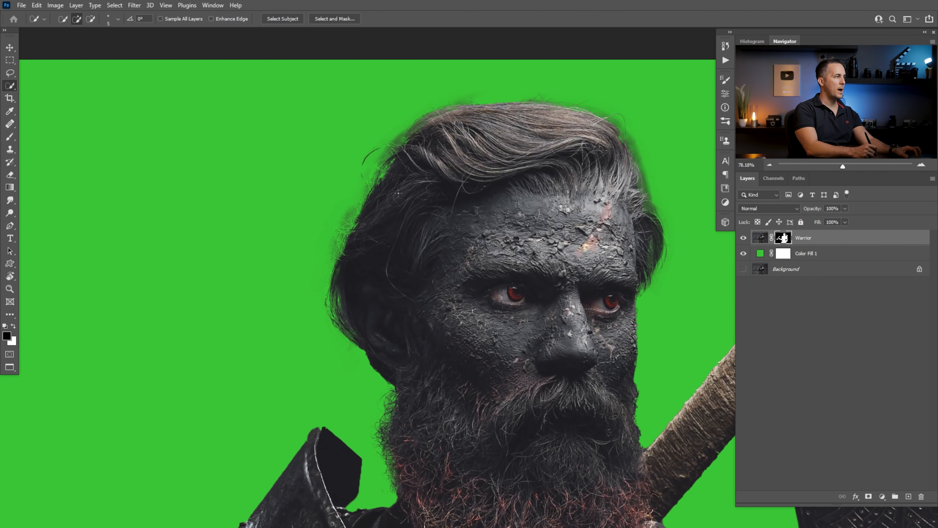
pyautogui.moveTo(655, 214); pyautogui.dragTo(546, 207)
pyautogui.press('b')
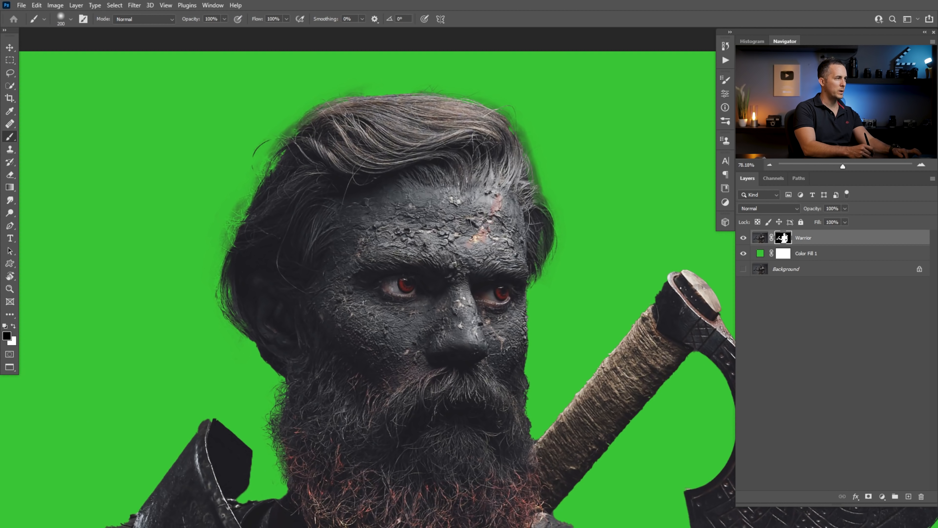
pyautogui.rightClick(547, 207)
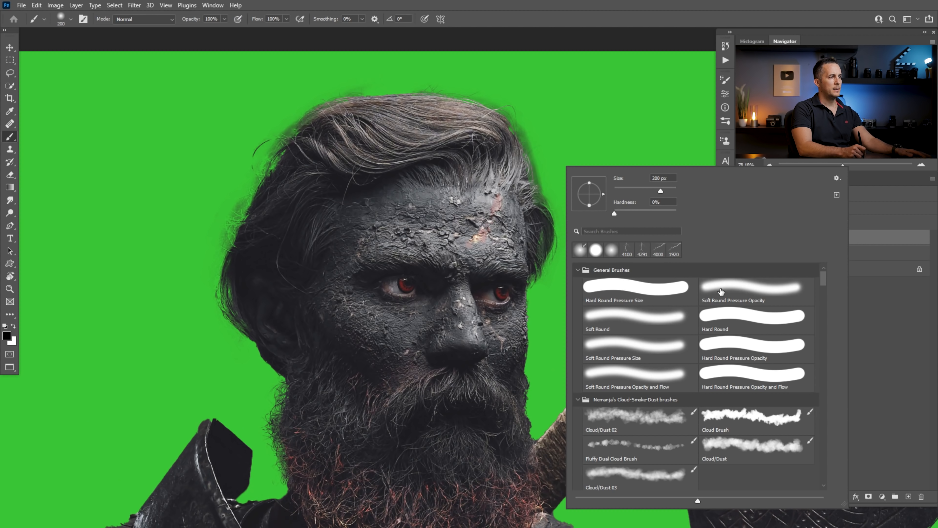
pyautogui.click(719, 288)
pyautogui.moveTo(617, 211); pyautogui.dragTo(618, 213)
# Step: Try painting on the mask beside the warrior's hair, reduce the brush size, and undo the strokes
pyautogui.moveTo(592, 119); pyautogui.dragTo(529, 132)
pyautogui.hotkey('ctrl', 'z')
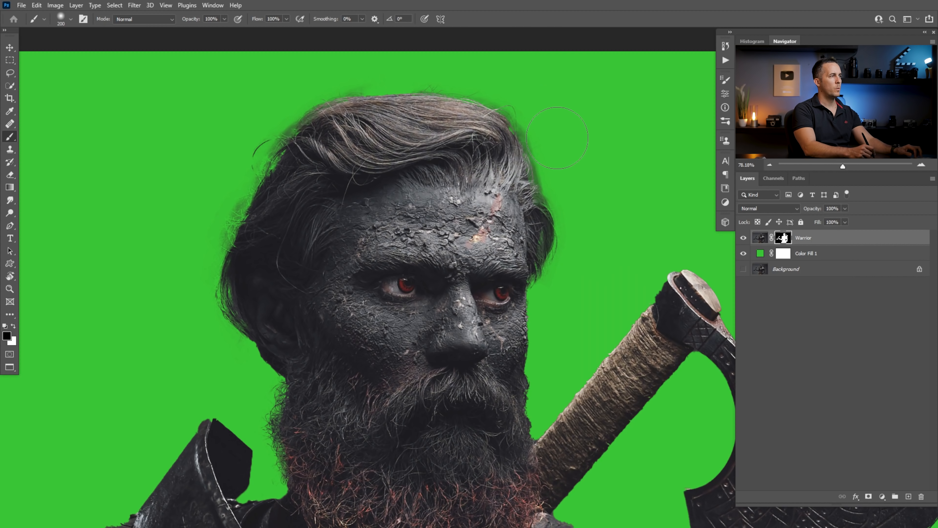
pyautogui.press('[')
pyautogui.press('[')
pyautogui.press('[')
pyautogui.press('[')
pyautogui.moveTo(537, 145)
pyautogui.mouseDown()
pyautogui.moveTo(552, 158)
pyautogui.moveTo(538, 206)
pyautogui.moveTo(551, 179)
pyautogui.moveTo(537, 180)
pyautogui.moveTo(541, 157)
pyautogui.moveTo(548, 193)
pyautogui.mouseUp()
pyautogui.hotkey('ctrl', 'z')
pyautogui.press('x')
pyautogui.hotkey('ctrl', 'z')
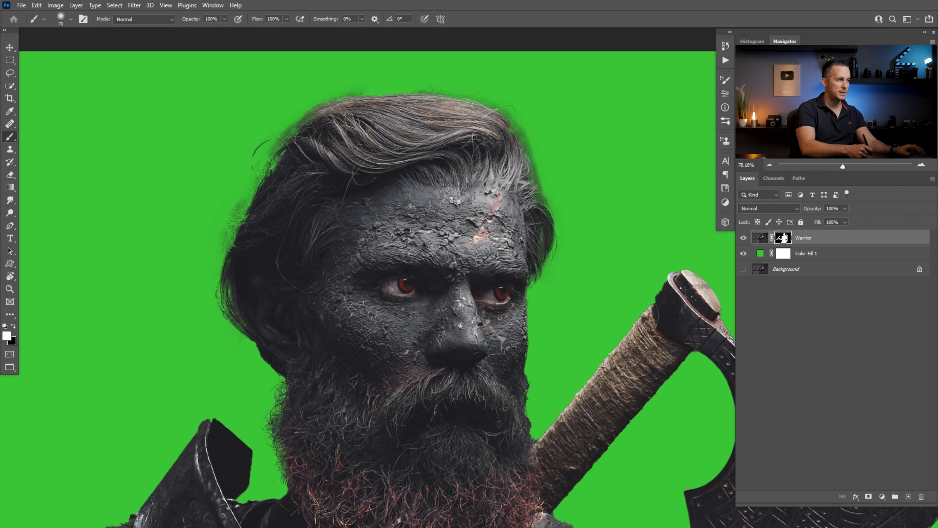
# Step: Touch up the Warrior mask around the hair, head and face edge, alternating black and white with a smaller brush
pyautogui.moveTo(249, 254); pyautogui.dragTo(282, 312)
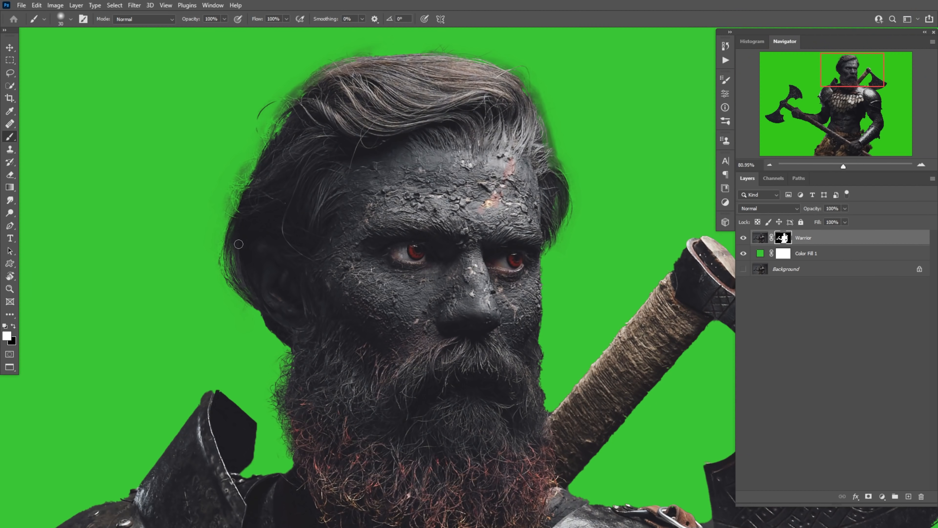
pyautogui.press('x')
pyautogui.moveTo(237, 213); pyautogui.dragTo(363, 54)
pyautogui.moveTo(554, 168); pyautogui.dragTo(503, 163)
pyautogui.press('[')
pyautogui.press('[')
pyautogui.press('[')
pyautogui.moveTo(473, 336)
pyautogui.mouseDown()
pyautogui.moveTo(431, 235)
pyautogui.moveTo(461, 237)
pyautogui.mouseUp()
pyautogui.press('x')
pyautogui.moveTo(462, 310)
pyautogui.mouseDown()
pyautogui.moveTo(461, 103)
pyautogui.moveTo(434, 237)
pyautogui.mouseUp()
pyautogui.press('x')
# Step: Correct the mask edge around the axe behind the warrior's shoulder with a very small brush
pyautogui.moveTo(685, 373); pyautogui.dragTo(381, 292)
pyautogui.press('x')
pyautogui.press('[')
pyautogui.press('[')
pyautogui.moveTo(349, 124); pyautogui.dragTo(335, 158)
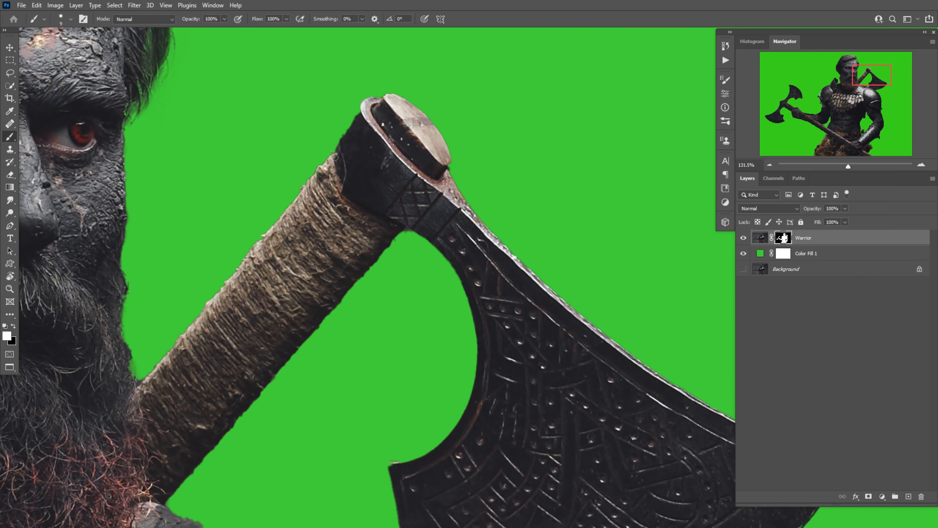
pyautogui.moveTo(399, 413); pyautogui.dragTo(293, 166)
pyautogui.press('x')
pyautogui.moveTo(287, 300); pyautogui.dragTo(284, 318)
pyautogui.moveTo(480, 459); pyautogui.dragTo(513, 459)
pyautogui.press('[')
pyautogui.press('[')
pyautogui.moveTo(419, 260); pyautogui.dragTo(458, 281)
# Step: Enlarge the brush and correct the mask along the armour and arm below the back axe, alternating black and white
pyautogui.press('x')
pyautogui.moveTo(517, 480)
pyautogui.mouseDown()
pyautogui.moveTo(409, 331)
pyautogui.moveTo(384, 331)
pyautogui.mouseUp()
pyautogui.moveTo(538, 268); pyautogui.dragTo(428, 74)
pyautogui.press('x')
pyautogui.press(']')
pyautogui.press(']')
pyautogui.press(']')
pyautogui.press(']')
pyautogui.press(']')
pyautogui.press(']')
pyautogui.press(']')
pyautogui.press('x')
pyautogui.click(419, 289)
pyautogui.moveTo(420, 229); pyautogui.dragTo(431, 308)
pyautogui.moveTo(393, 226)
pyautogui.mouseDown()
pyautogui.moveTo(377, 252)
pyautogui.moveTo(410, 207)
pyautogui.mouseUp()
# Step: Raise the brush hardness and continue cleaning the Warrior mask along the figure's lower edges
pyautogui.rightClick(497, 168)
pyautogui.moveTo(553, 213); pyautogui.dragTo(594, 214)
pyautogui.moveTo(480, 480); pyautogui.dragTo(545, 111)
pyautogui.press('x')
pyautogui.moveTo(222, 259); pyautogui.dragTo(627, 314)
pyautogui.doubleClick(783, 238)
pyautogui.moveTo(446, 120); pyautogui.dragTo(259, 417)
pyautogui.press('Return')
# Step: Correct remaining mask edges along the warrior's body, alternating between hiding and revealing strokes
pyautogui.press('x')
pyautogui.moveTo(447, 111); pyautogui.dragTo(480, 111)
pyautogui.moveTo(479, 111); pyautogui.dragTo(467, 480)
pyautogui.moveTo(384, 255); pyautogui.dragTo(360, 248)
pyautogui.press('x')
pyautogui.moveTo(425, 296); pyautogui.dragTo(469, 322)
pyautogui.press('x')
pyautogui.press('x')
# Step: Adjust the brush size and touch up the mask along the side of the figure that holds the large axe
pyautogui.press('[')
pyautogui.press('[')
pyautogui.press('[')
pyautogui.moveTo(111, 111); pyautogui.dragTo(554, 333)
pyautogui.press(']')
pyautogui.press(']')
pyautogui.press(']')
pyautogui.press(']')
pyautogui.press(']')
pyautogui.moveTo(324, 241); pyautogui.dragTo(189, 398)
pyautogui.press('x')
pyautogui.press('x')
pyautogui.moveTo(439, 326)
pyautogui.mouseDown()
pyautogui.moveTo(259, 235)
pyautogui.moveTo(338, 204)
pyautogui.mouseUp()
pyautogui.press('x')
pyautogui.moveTo(260, 211); pyautogui.dragTo(338, 214)
pyautogui.moveTo(258, 93); pyautogui.dragTo(507, 480)
pyautogui.moveTo(425, 174); pyautogui.dragTo(371, 174)
# Step: Paint white on the mask with a smaller brush to restore the inner edge of the held axe's lower blade
pyautogui.press('x')
pyautogui.press('[')
pyautogui.press('[')
pyautogui.moveTo(229, 480); pyautogui.dragTo(465, 133)
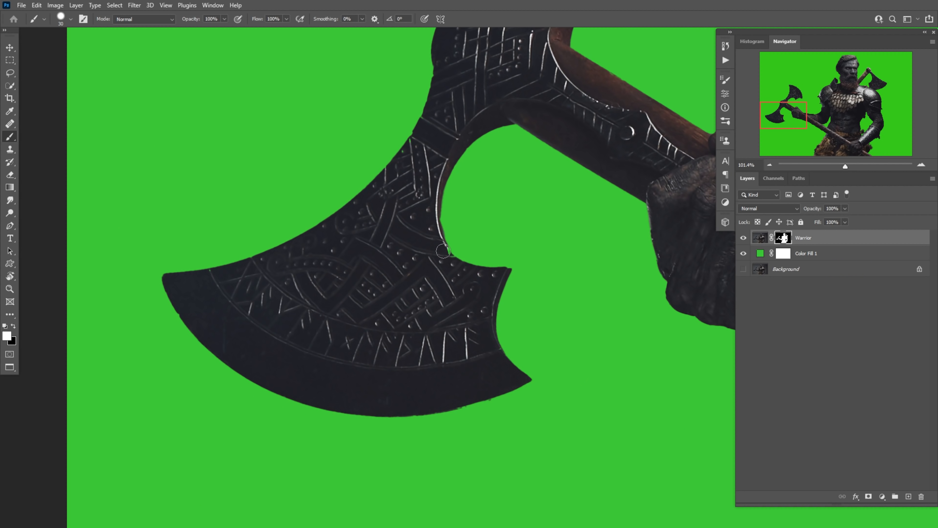
pyautogui.moveTo(443, 251); pyautogui.dragTo(459, 255)
pyautogui.moveTo(443, 370); pyautogui.dragTo(350, 369)
# Step: Reduce the brush to 15 px and finish the remaining mask corrections around the held axe and the figure
pyautogui.press('[')
pyautogui.press('[')
pyautogui.press('[')
pyautogui.moveTo(325, 261)
pyautogui.mouseDown()
pyautogui.moveTo(406, 260)
pyautogui.moveTo(414, 429)
pyautogui.moveTo(332, 428)
pyautogui.mouseUp()
pyautogui.press('x')
pyautogui.press('x')
pyautogui.moveTo(406, 258); pyautogui.dragTo(480, 259)
pyautogui.moveTo(310, 355); pyautogui.dragTo(425, 235)
pyautogui.moveTo(628, 187); pyautogui.dragTo(479, 333)
pyautogui.moveTo(591, 192)
pyautogui.mouseDown()
pyautogui.moveTo(484, 190)
pyautogui.moveTo(495, 200)
pyautogui.moveTo(480, 200)
pyautogui.mouseUp()
pyautogui.moveTo(473, 259); pyautogui.dragTo(462, 258)
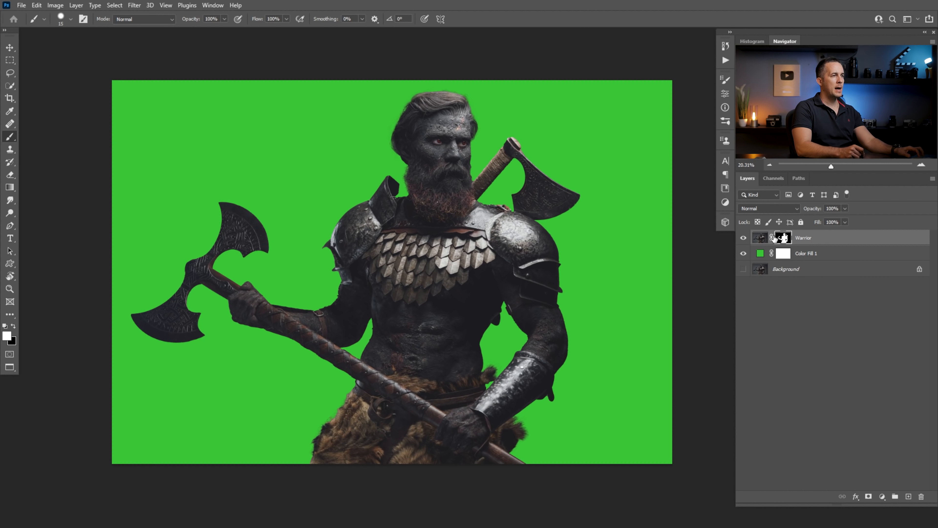
# Step: Change the Color Fill 1 layer to dark grey #3c3c3c and fit the whole image in view
pyautogui.doubleClick(759, 253)
pyautogui.moveTo(592, 382)
pyautogui.mouseDown()
pyautogui.moveTo(576, 392)
pyautogui.moveTo(580, 403)
pyautogui.mouseUp()
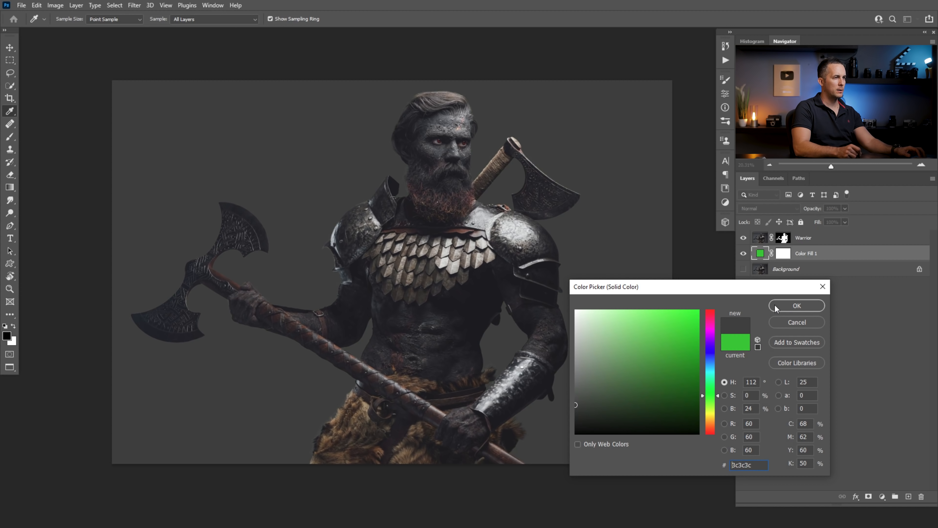
pyautogui.click(793, 306)
pyautogui.moveTo(298, 305); pyautogui.dragTo(308, 305)
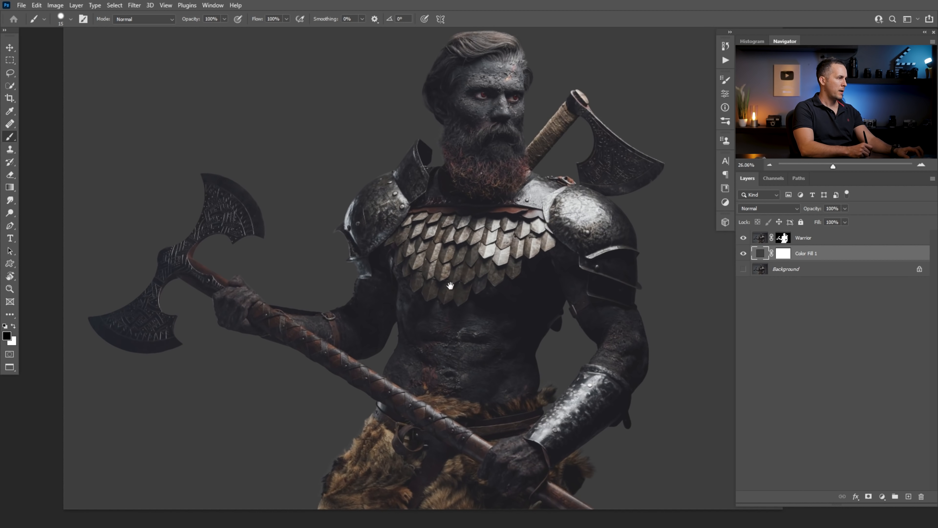
pyautogui.moveTo(480, 275); pyautogui.dragTo(428, 293)
pyautogui.moveTo(484, 360); pyautogui.dragTo(488, 393)
pyautogui.moveTo(491, 288); pyautogui.dragTo(497, 275)
pyautogui.hotkey('ctrl', '0')
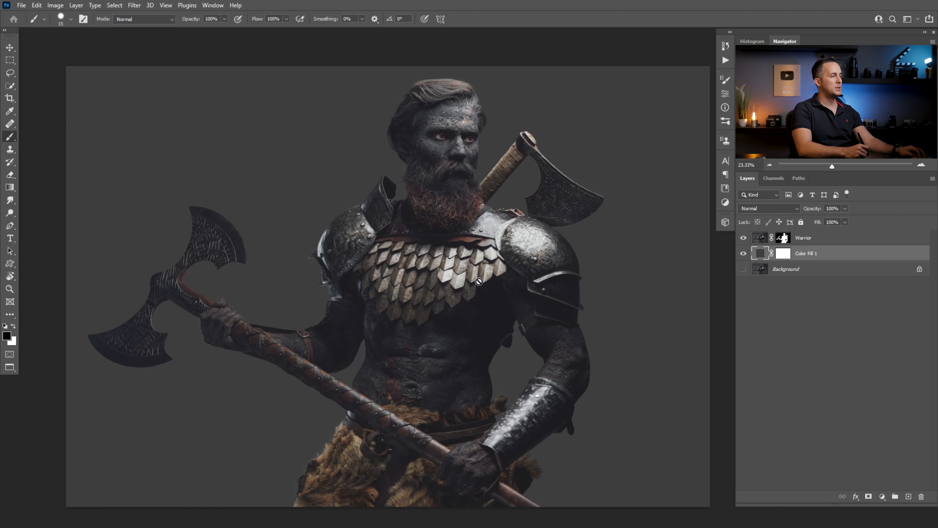
# Step: Copy the entire blue storm-cloud photo and paste it into the warrior document between the Warrior and Color Fill 1 layers
pyautogui.hotkey('ctrl', 'Tab')
pyautogui.hotkey('ctrl', 'Tab')
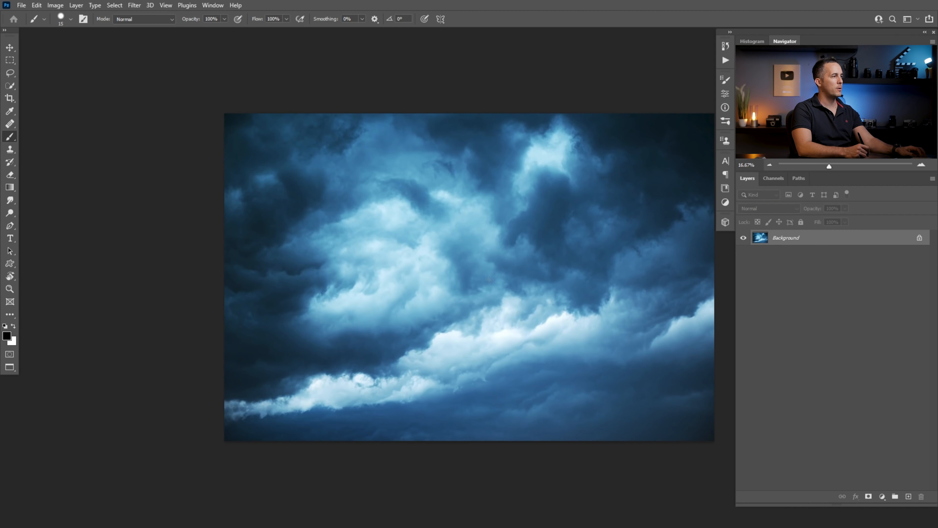
pyautogui.hotkey('ctrl', 'Tab')
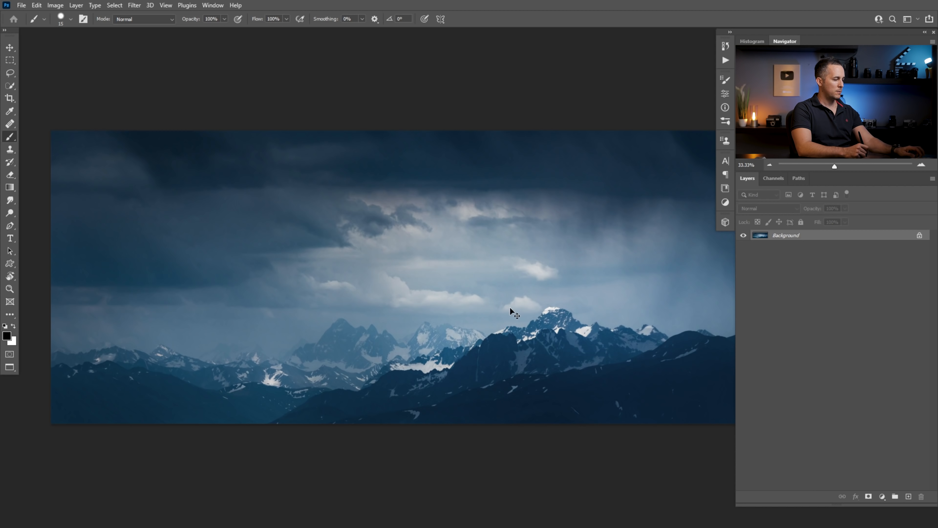
pyautogui.hotkey('ctrl', 'shift', 'Tab')
pyautogui.hotkey('ctrl', 'a')
pyautogui.hotkey('ctrl', 'Tab')
pyautogui.hotkey('ctrl', 'Tab')
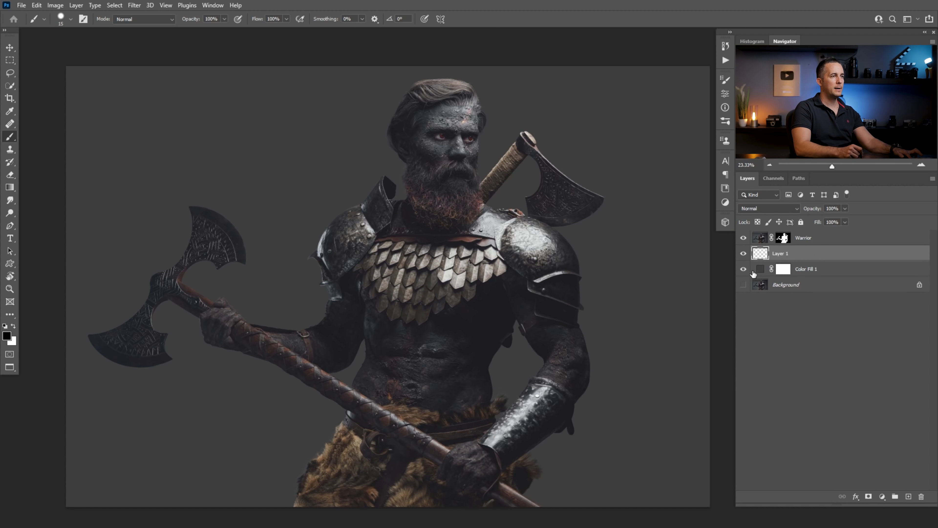
pyautogui.hotkey('ctrl', 'v')
# Step: Rename the pasted storm-cloud layer as Clouds
pyautogui.doubleClick(780, 255)
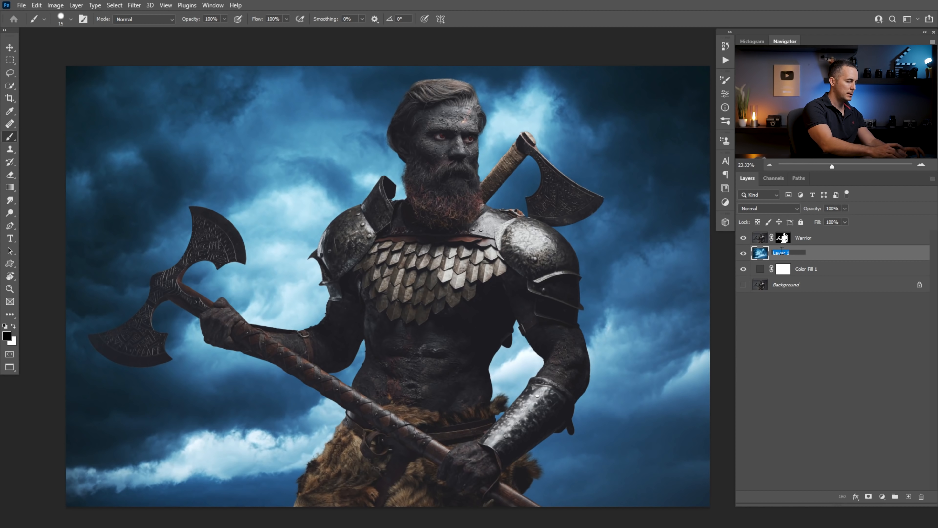
pyautogui.write('Clouds')
pyautogui.press('Return')
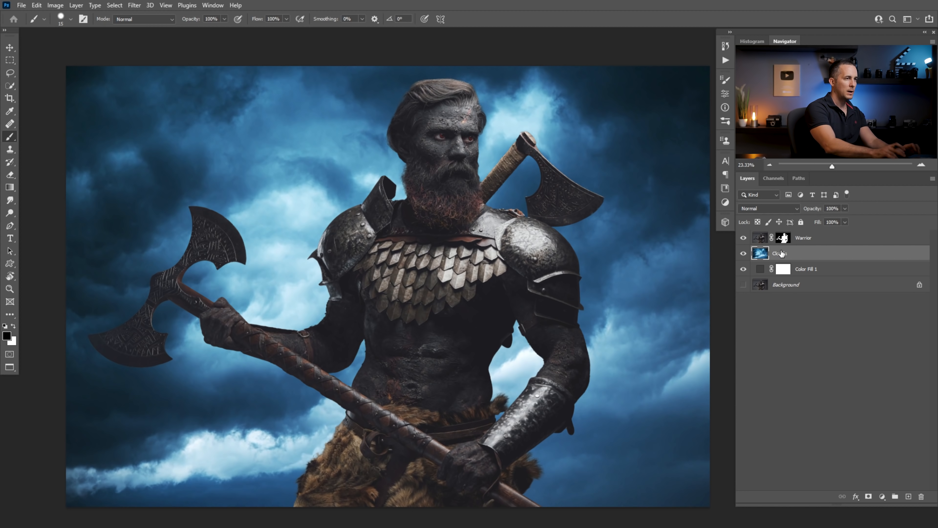
# Step: Try scaling the Clouds layer to 96.84% and flipping it horizontally behind the warrior
pyautogui.scroll(-2, 492, 259)
pyautogui.press('v')
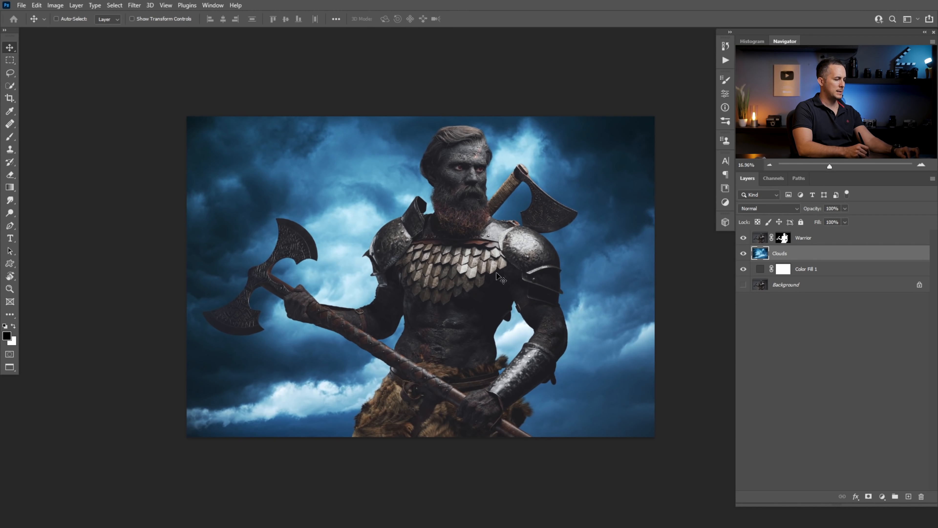
pyautogui.hotkey('ctrl', 't')
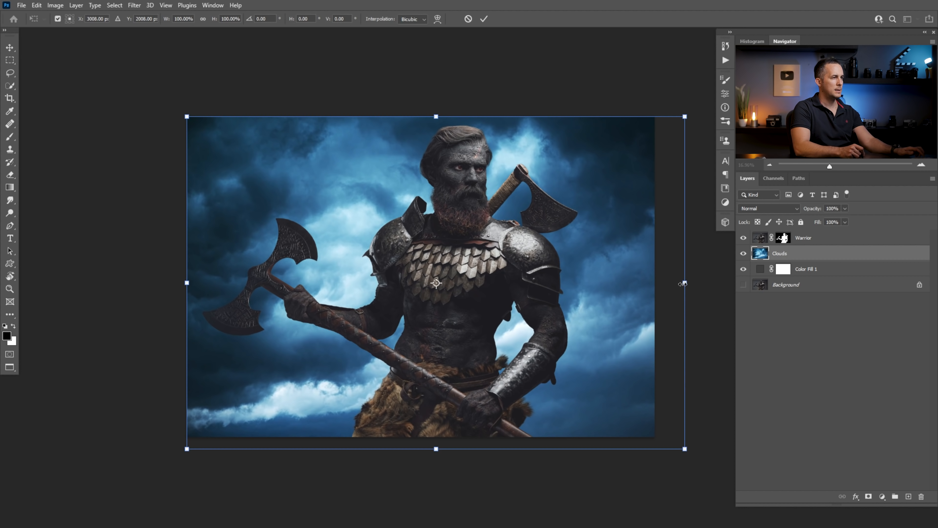
pyautogui.moveTo(684, 449); pyautogui.dragTo(669, 438)
pyautogui.moveTo(556, 308); pyautogui.dragTo(553, 309)
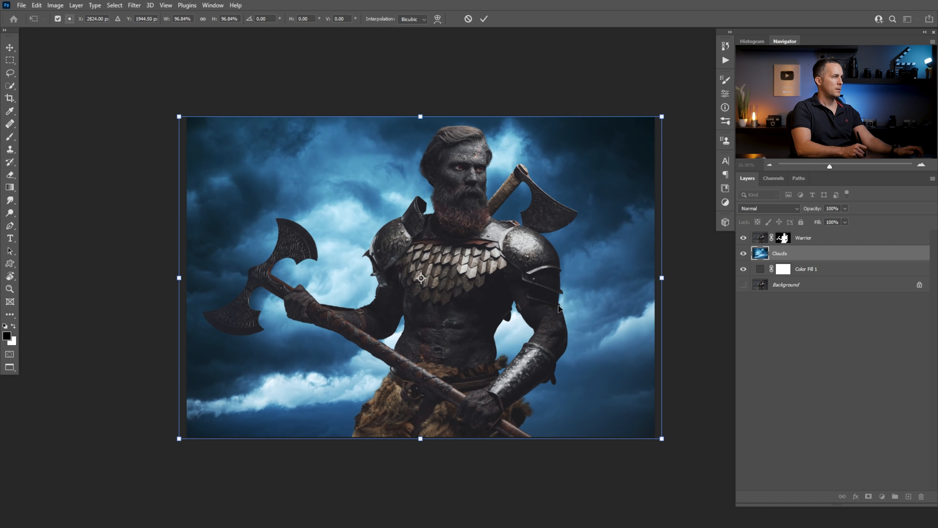
pyautogui.rightClick(548, 291)
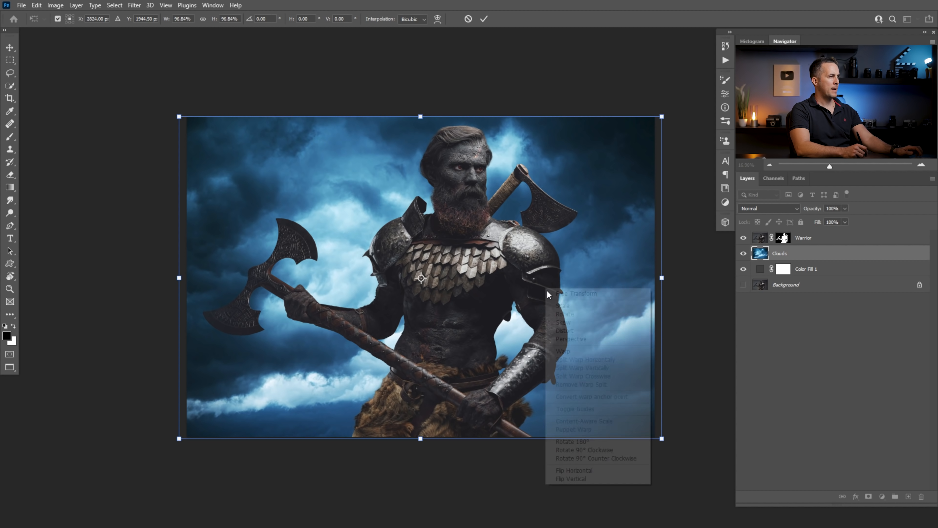
pyautogui.click(594, 470)
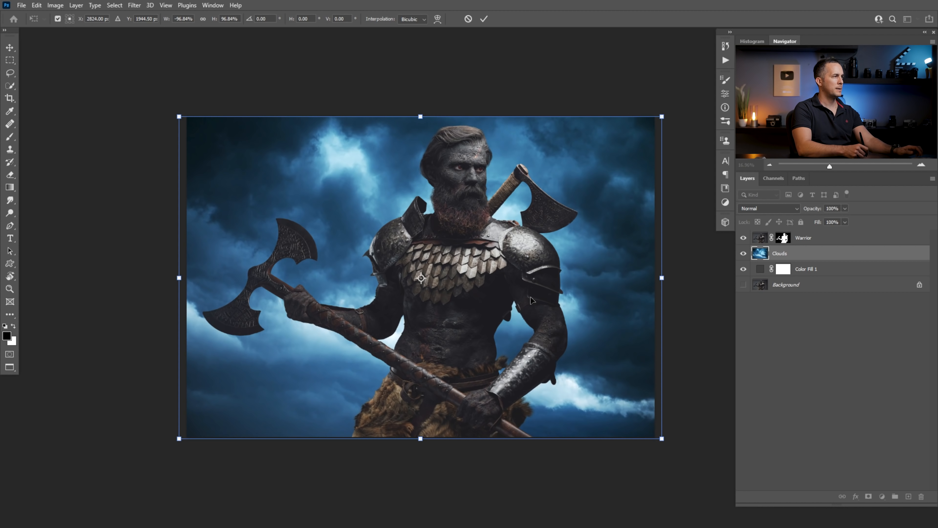
pyautogui.press('Return')
pyautogui.scroll(-3, 521, 296)
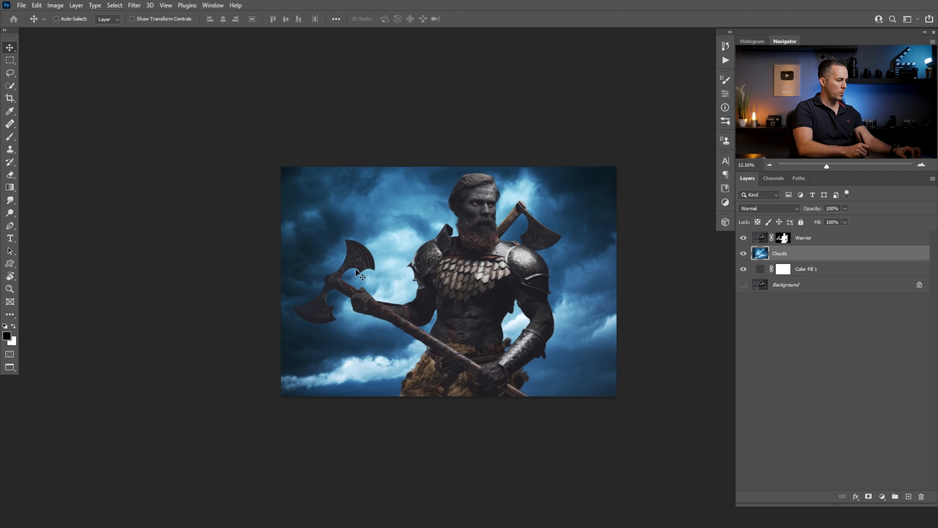
pyautogui.press('c')
pyautogui.click(76, 18)
pyautogui.click(79, 85)
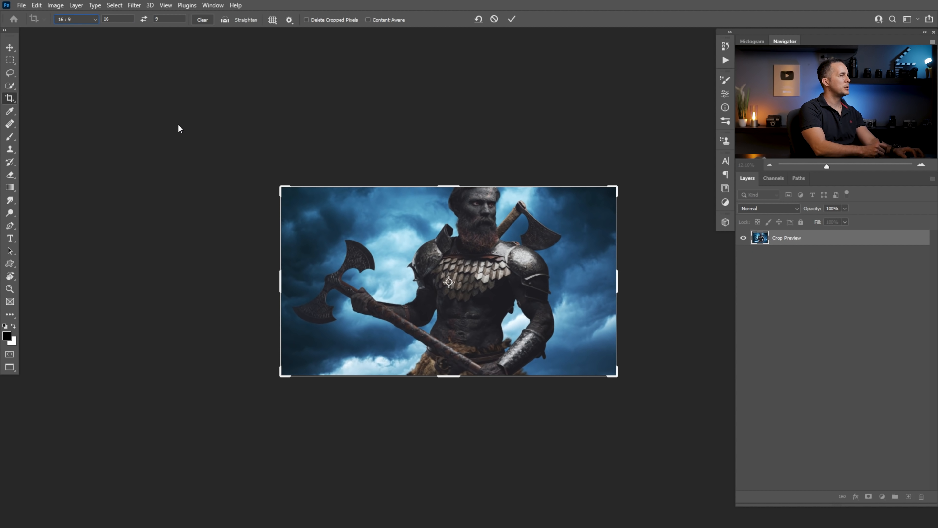
pyautogui.moveTo(282, 284); pyautogui.dragTo(262, 286)
pyautogui.hotkey('ctrl', 'z')
pyautogui.click(286, 281)
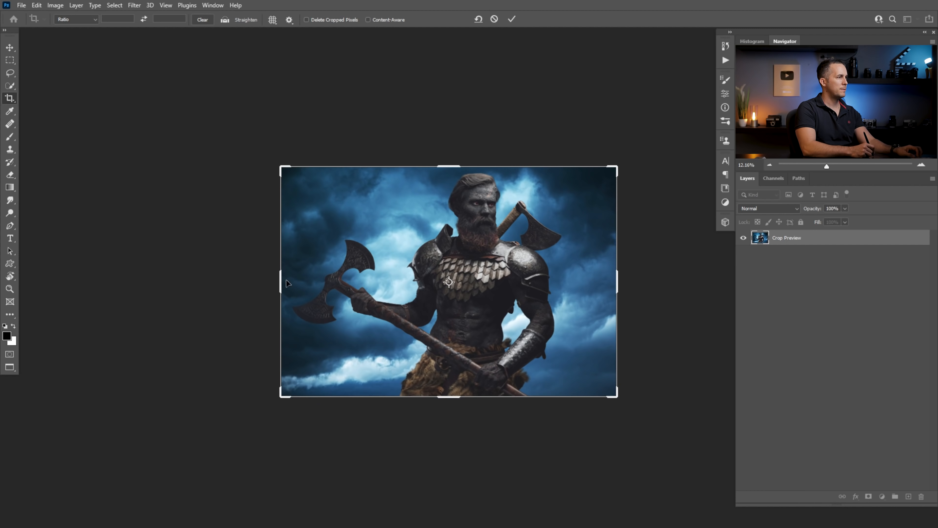
# Step: Set the crop ratio to 16:9 and widen the crop frame evenly on both sides to about 582 × 327 mm
pyautogui.click(75, 19)
pyautogui.click(80, 85)
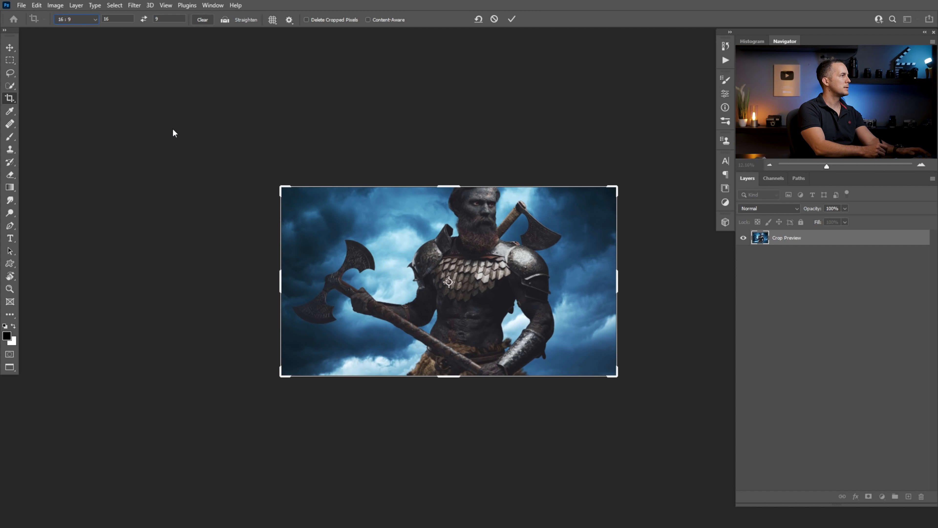
pyautogui.moveTo(616, 282); pyautogui.dragTo(650, 287)
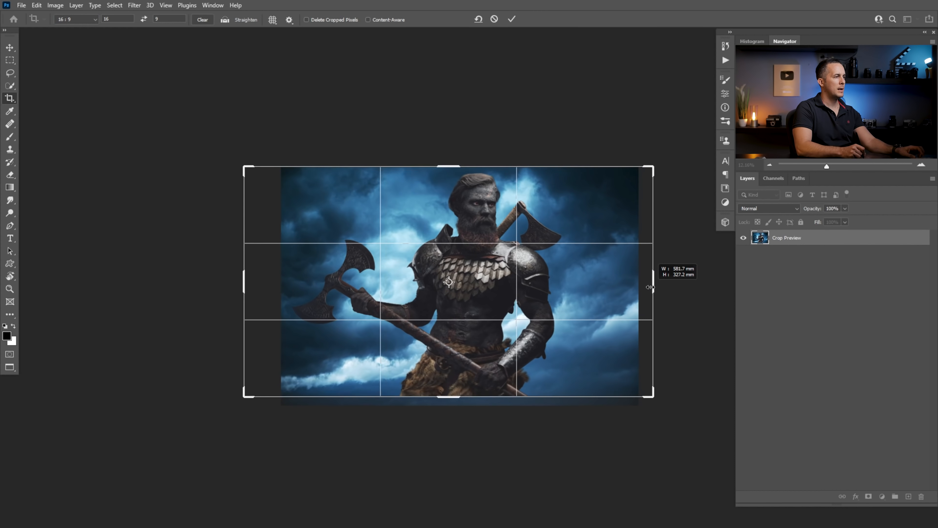
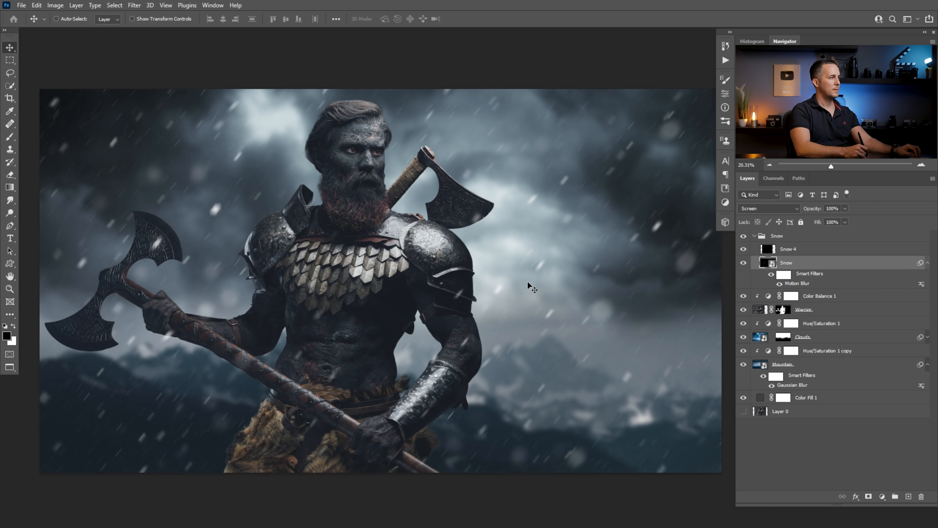
# Step: Switch to the snowy tree photo and duplicate its Background layer
pyautogui.press('ctrl')
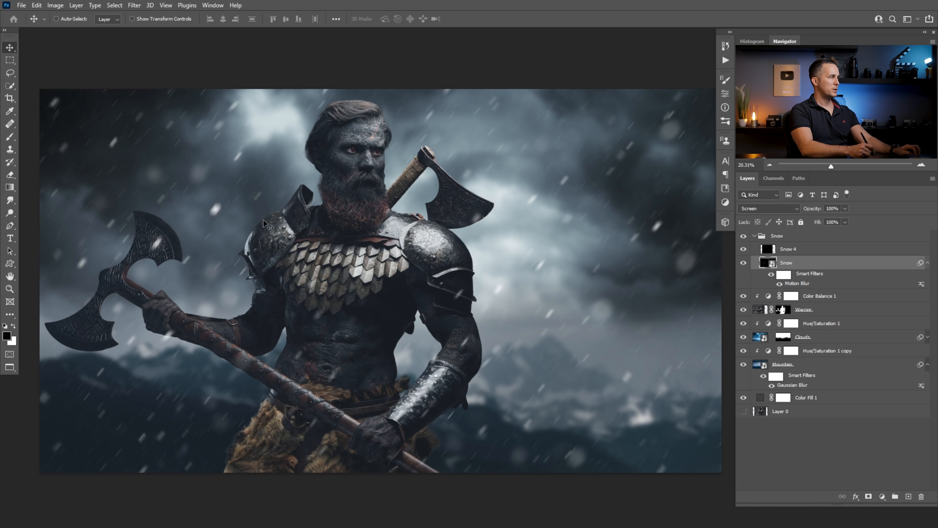
pyautogui.moveTo(480, 261); pyautogui.dragTo(464, 274)
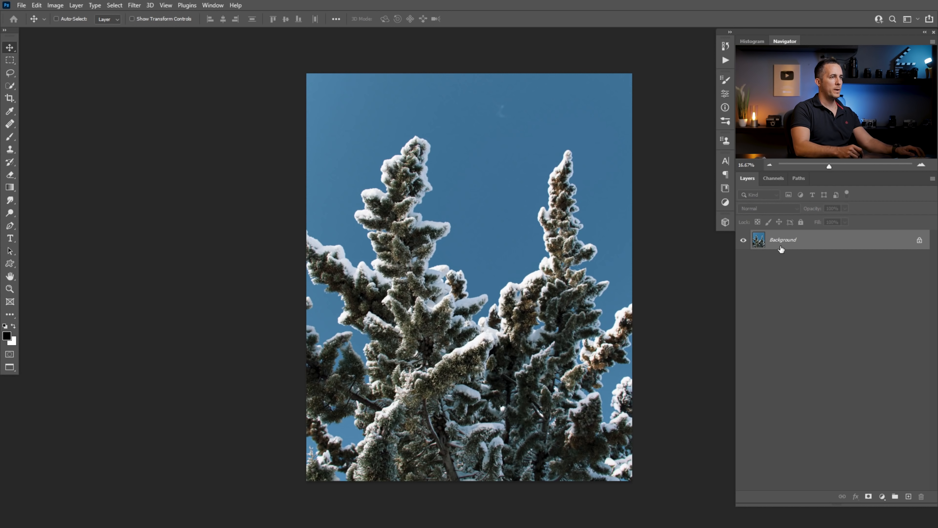
pyautogui.hotkey('ctrl', 'j')
# Step: Select the blue sky on the duplicated tree layer with the Magic Wand tool
pyautogui.press('w')
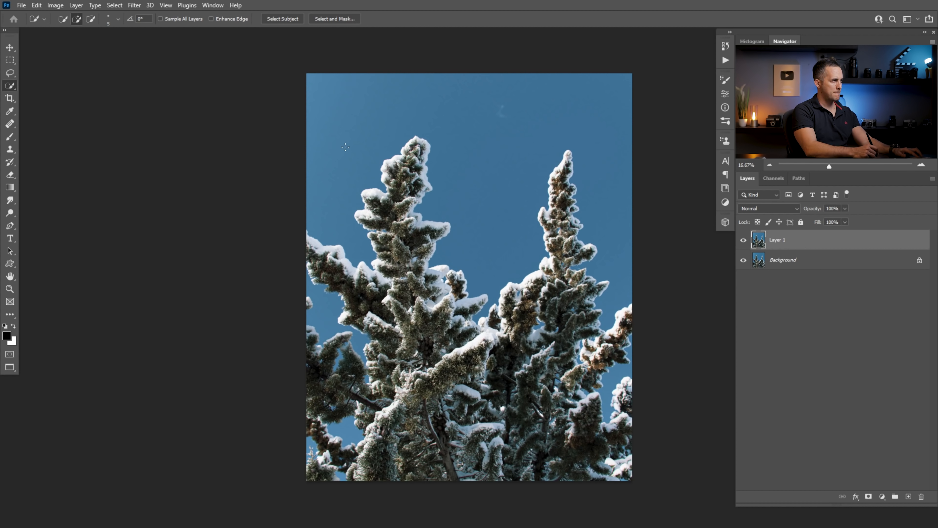
pyautogui.rightClick(10, 86)
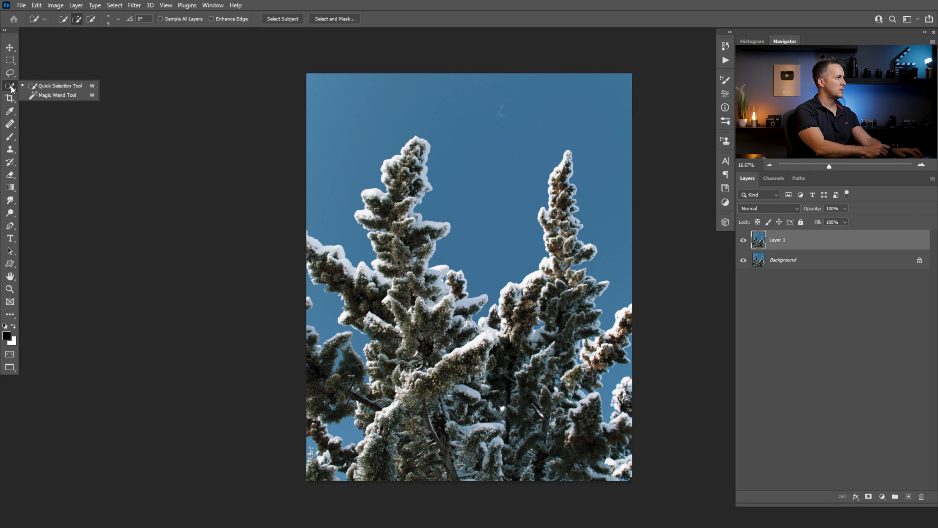
pyautogui.click(53, 96)
pyautogui.click(361, 148)
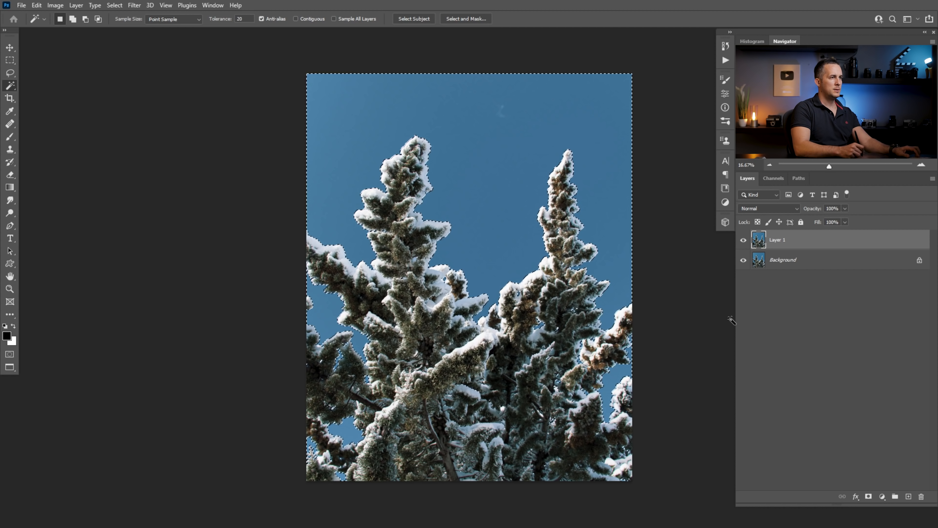
# Step: Turn the sky selection into a layer mask, hide the Background layer, and invert the mask to keep only the trees
pyautogui.click(868, 496)
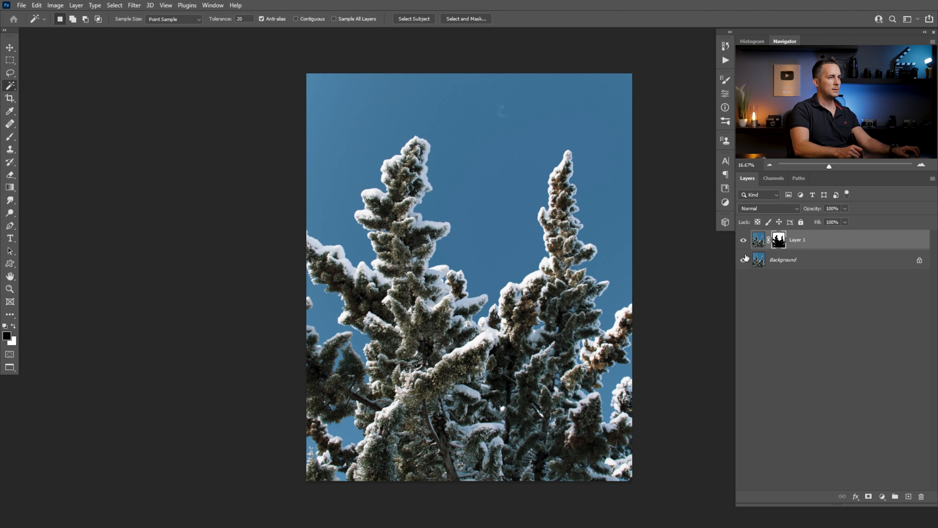
pyautogui.click(743, 260)
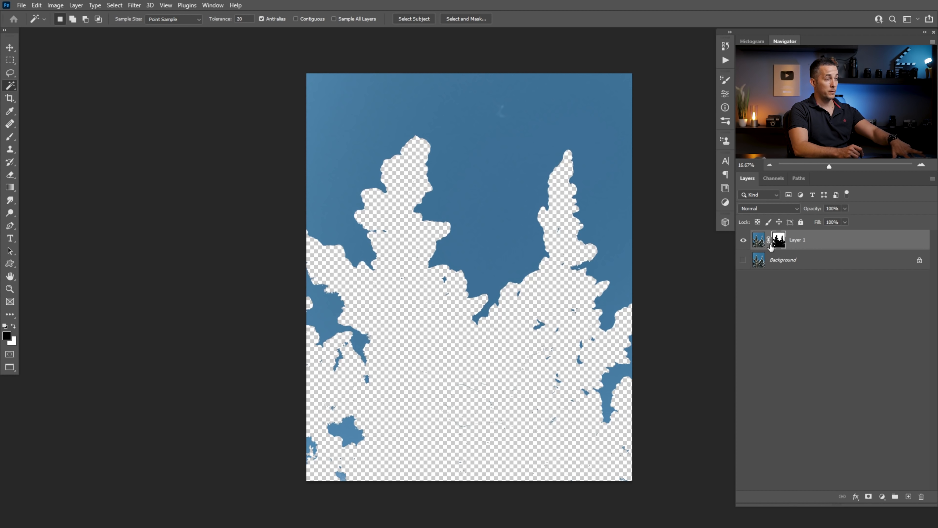
pyautogui.hotkey('ctrl', 'i')
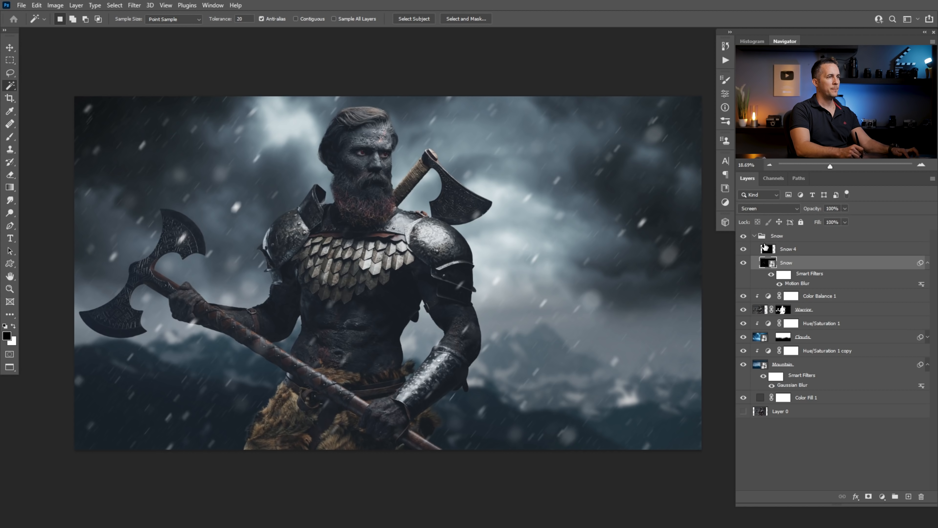
# Step: Collapse the Snow group in the warrior document, paste the masked tree layer above it, and name that layer Foreground
pyautogui.click(760, 236)
pyautogui.click(754, 236)
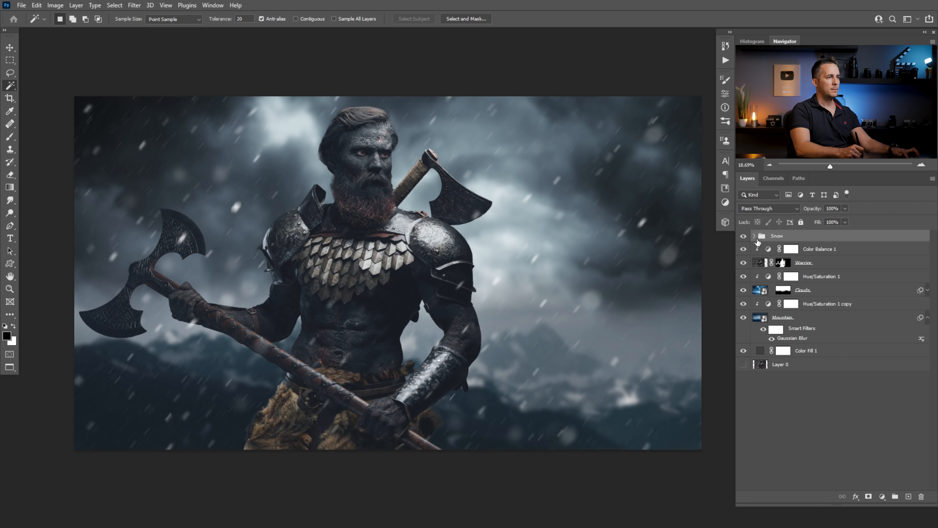
pyautogui.hotkey('ctrl', 'v')
pyautogui.doubleClick(801, 237)
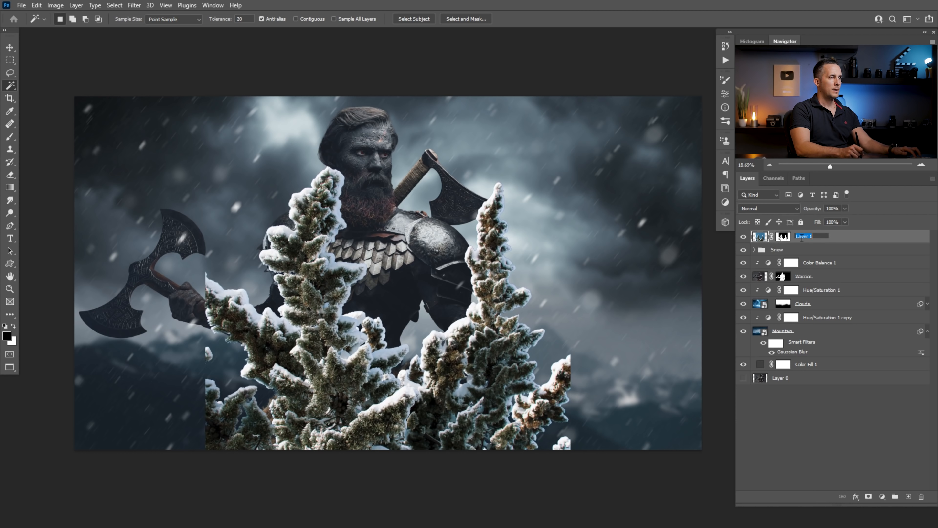
pyautogui.write('Forec')
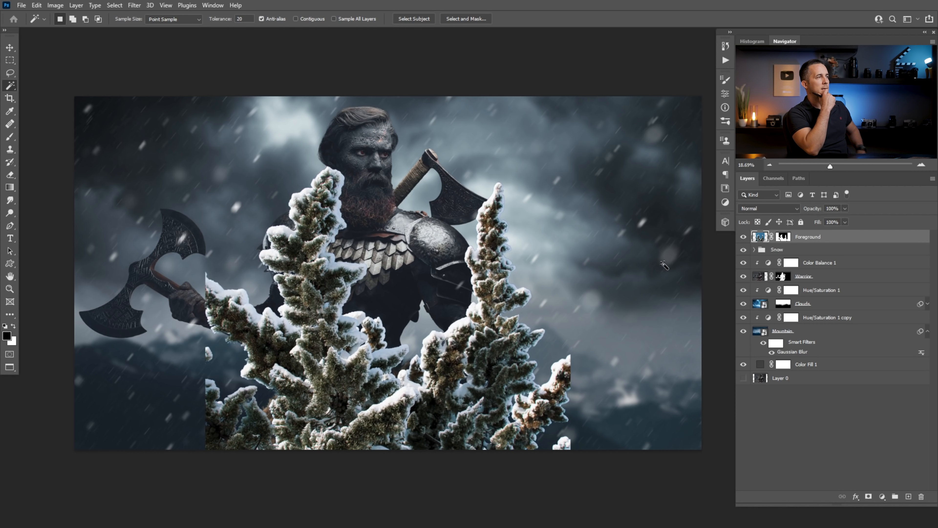
# Step: Move the Foreground trees slightly to the right and apply their layer mask permanently
pyautogui.press('v')
pyautogui.moveTo(446, 382); pyautogui.dragTo(502, 336)
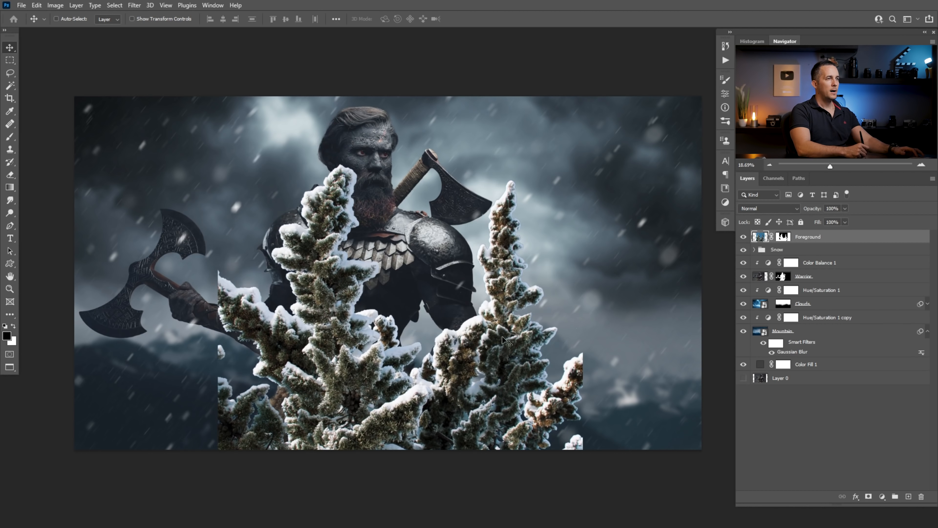
pyautogui.hotkey('ctrl', 't')
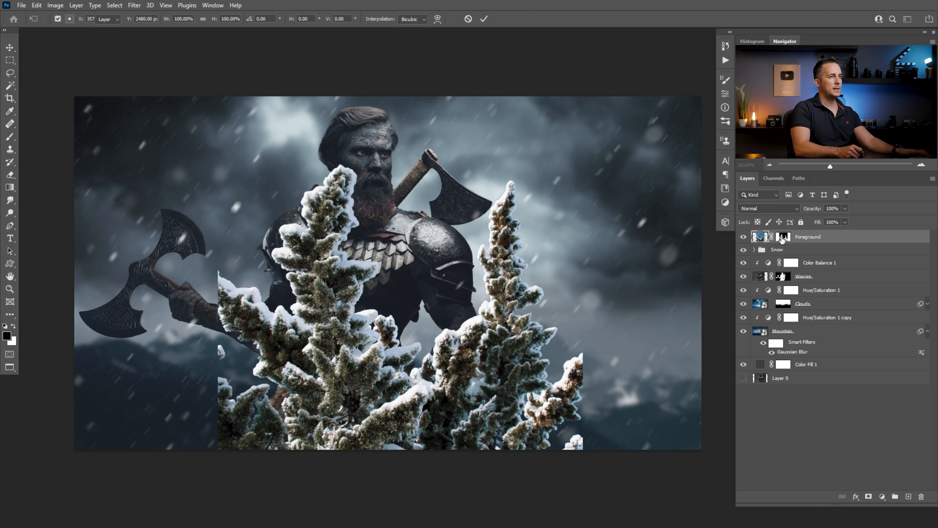
pyautogui.press('Escape')
pyautogui.rightClick(782, 241)
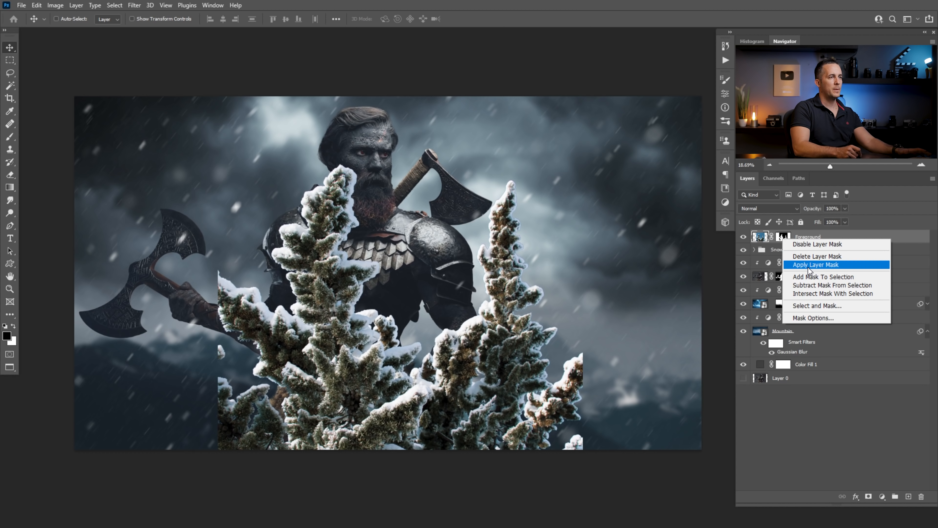
pyautogui.click(809, 265)
# Step: Try rotating the Foreground trees and shrinking them toward the image's upper-right corner
pyautogui.hotkey('ctrl', 't')
pyautogui.moveTo(616, 259); pyautogui.dragTo(286, 129)
pyautogui.moveTo(503, 284); pyautogui.dragTo(656, 86)
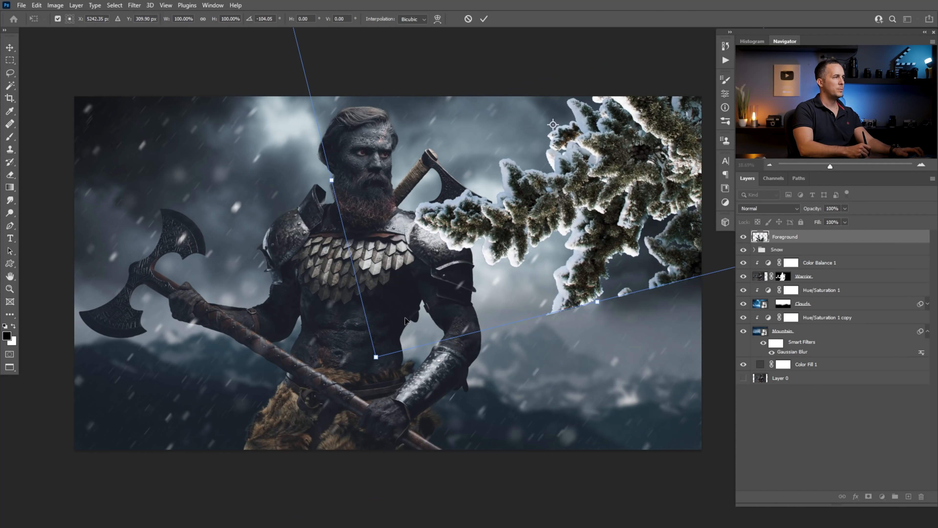
pyautogui.moveTo(376, 356); pyautogui.dragTo(455, 253)
pyautogui.moveTo(521, 194); pyautogui.dragTo(567, 215)
pyautogui.moveTo(466, 296); pyautogui.dragTo(558, 283)
# Step: Try flipping the trees vertically and fitting them into the image's upper-right corner at 58.65% scale and 67.85° rotation
pyautogui.rightClick(583, 209)
pyautogui.click(607, 399)
pyautogui.moveTo(608, 399); pyautogui.dragTo(720, 207)
pyautogui.moveTo(670, 190); pyautogui.dragTo(693, 195)
pyautogui.moveTo(546, 292); pyautogui.dragTo(540, 301)
pyautogui.moveTo(587, 246); pyautogui.dragTo(583, 243)
pyautogui.press('Return')
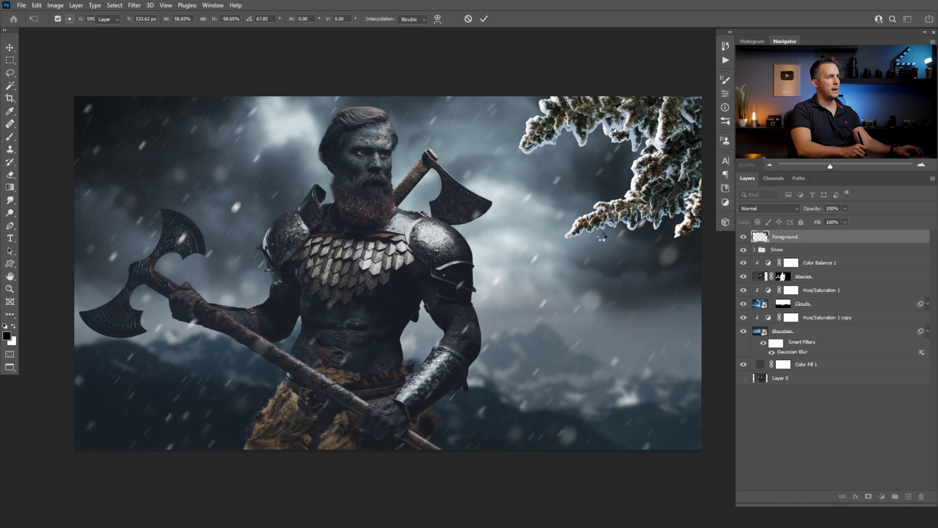
# Step: Convert the Foreground layer to a smart object
pyautogui.rightClick(824, 242)
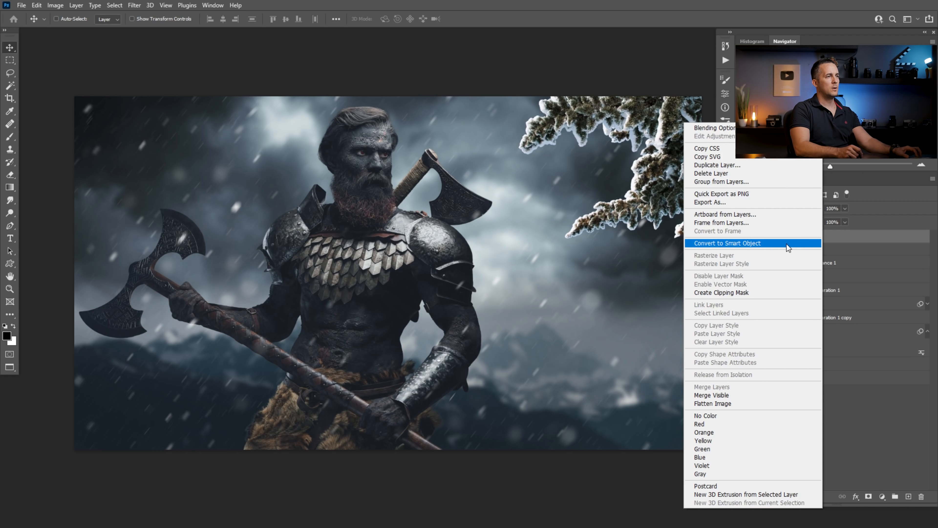
pyautogui.click(771, 244)
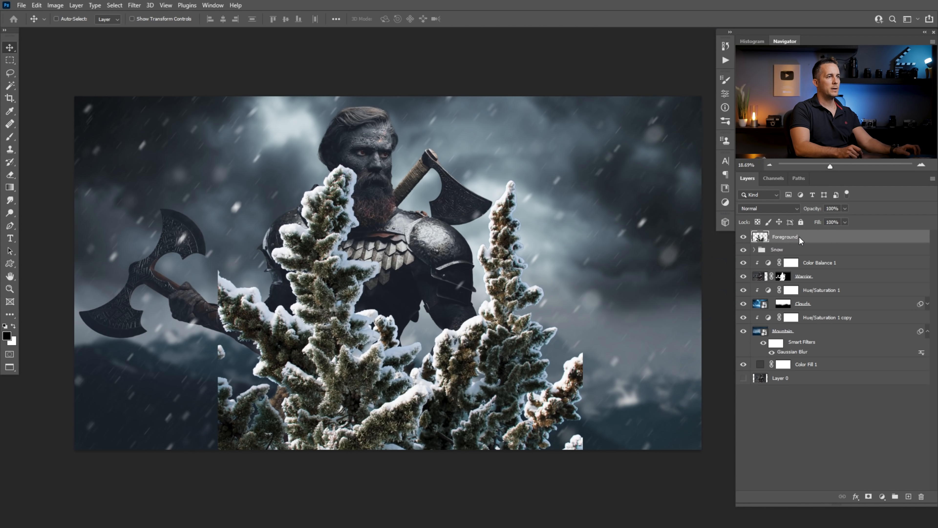
pyautogui.rightClick(799, 237)
pyautogui.click(747, 244)
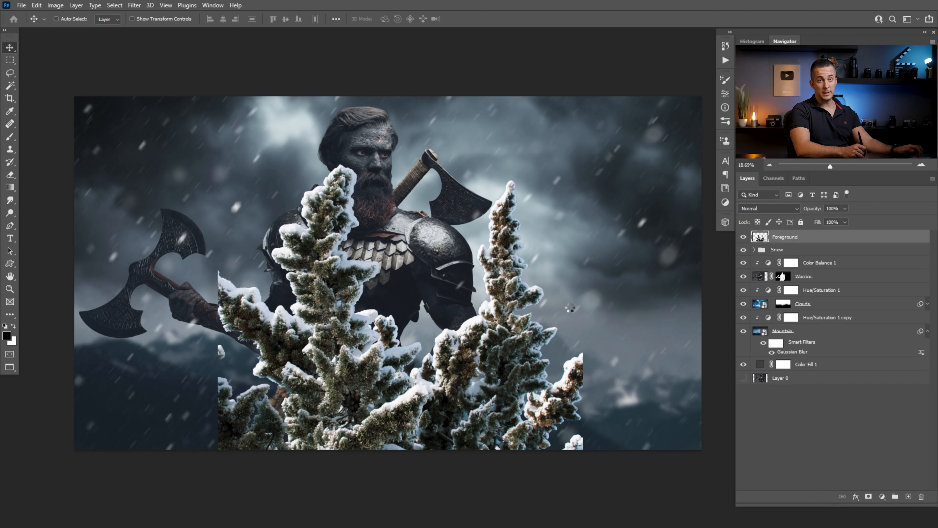
# Step: Flip the Foreground trees vertically and fit them into the image's upper-right corner at 65.42% scale and 58.01° rotation
pyautogui.hotkey('ctrl', 't')
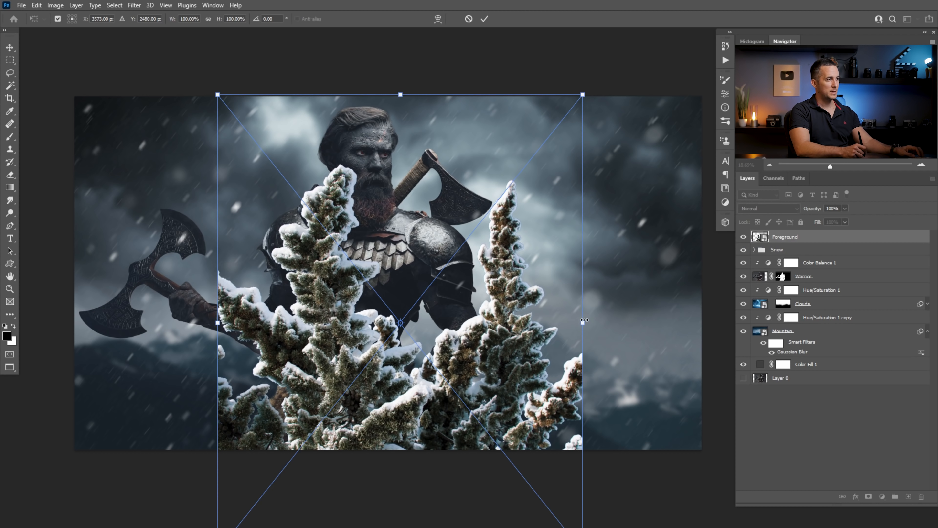
pyautogui.rightClick(528, 314)
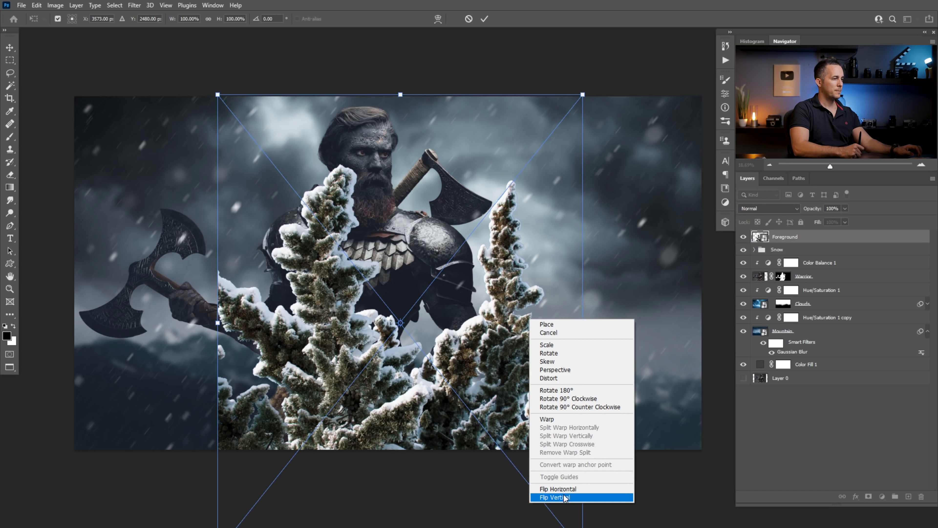
pyautogui.click(554, 496)
pyautogui.moveTo(635, 364); pyautogui.dragTo(513, 452)
pyautogui.moveTo(450, 238); pyautogui.dragTo(641, 131)
pyautogui.moveTo(443, 394); pyautogui.dragTo(520, 305)
pyautogui.moveTo(515, 98); pyautogui.dragTo(577, 62)
pyautogui.moveTo(616, 194); pyautogui.dragTo(649, 124)
pyautogui.moveTo(553, 273); pyautogui.dragTo(524, 344)
pyautogui.moveTo(638, 321); pyautogui.dragTo(668, 316)
pyautogui.moveTo(660, 247)
pyautogui.mouseDown()
pyautogui.moveTo(670, 232)
pyautogui.moveTo(663, 234)
pyautogui.mouseUp()
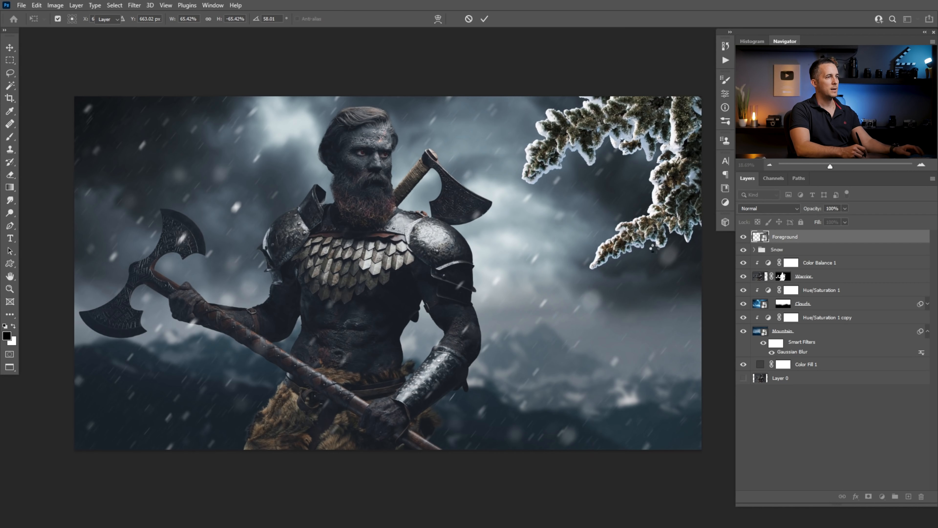
pyautogui.press('Return')
# Step: Darken the Foreground trees with a clipped Exposure adjustment, using exposure -1.69 and gamma correction 0.71
pyautogui.click(882, 496)
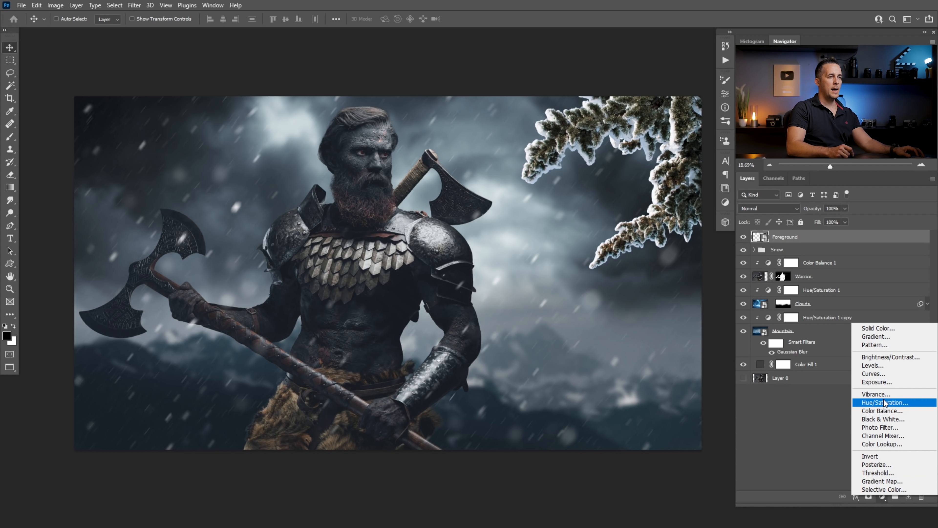
pyautogui.click(885, 383)
pyautogui.click(654, 269)
pyautogui.moveTo(464, 256); pyautogui.dragTo(367, 247)
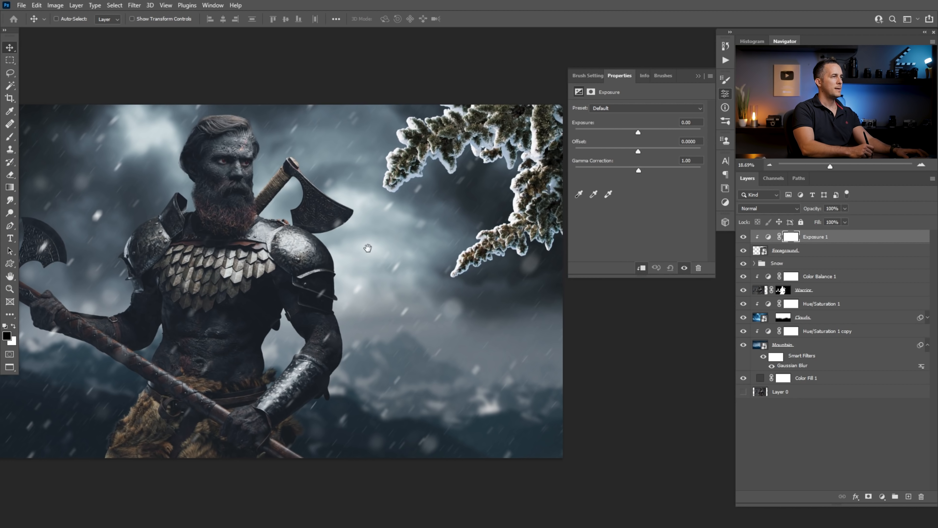
pyautogui.moveTo(638, 132); pyautogui.dragTo(622, 138)
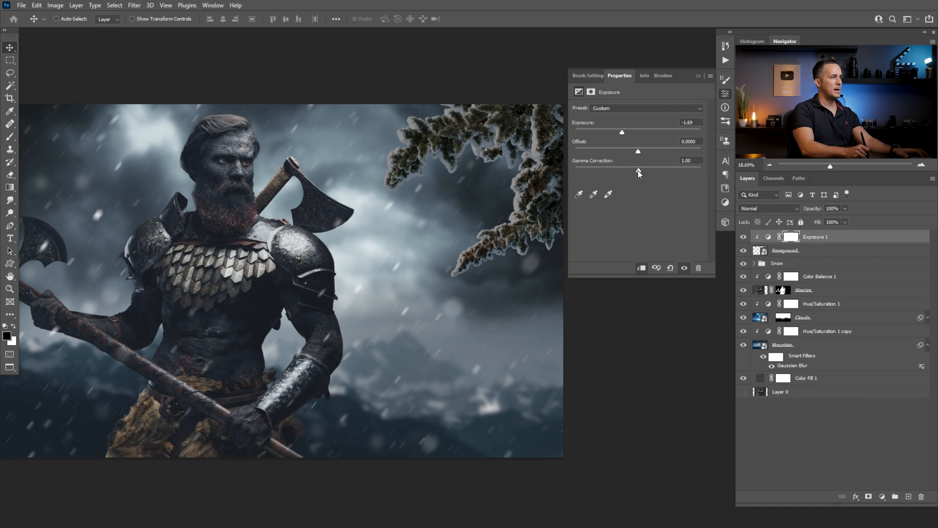
pyautogui.moveTo(638, 170); pyautogui.dragTo(651, 171)
pyautogui.moveTo(622, 135); pyautogui.dragTo(620, 135)
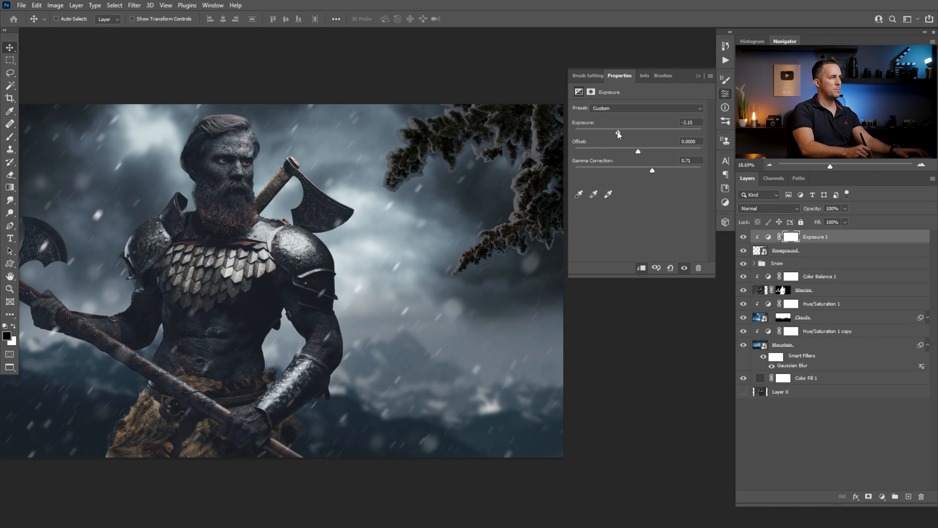
pyautogui.click(698, 76)
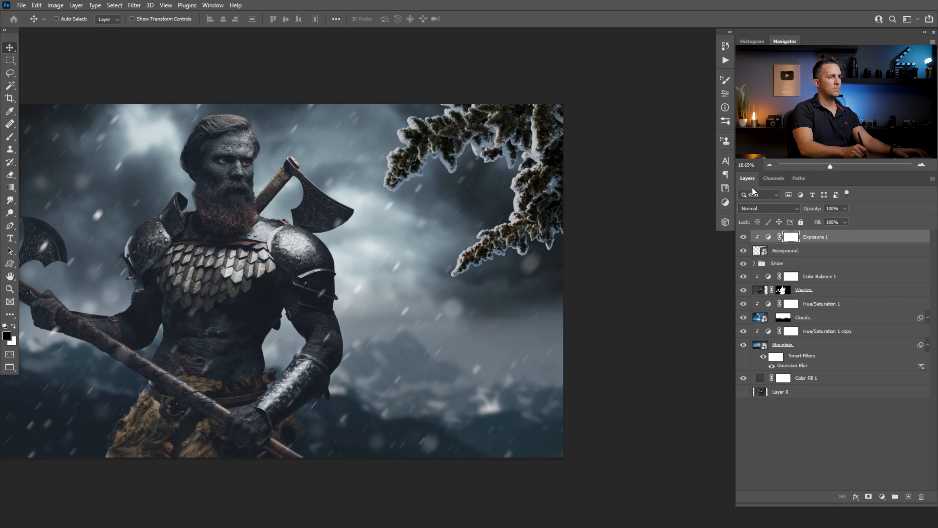
pyautogui.doubleClick(768, 237)
pyautogui.moveTo(632, 134); pyautogui.dragTo(624, 136)
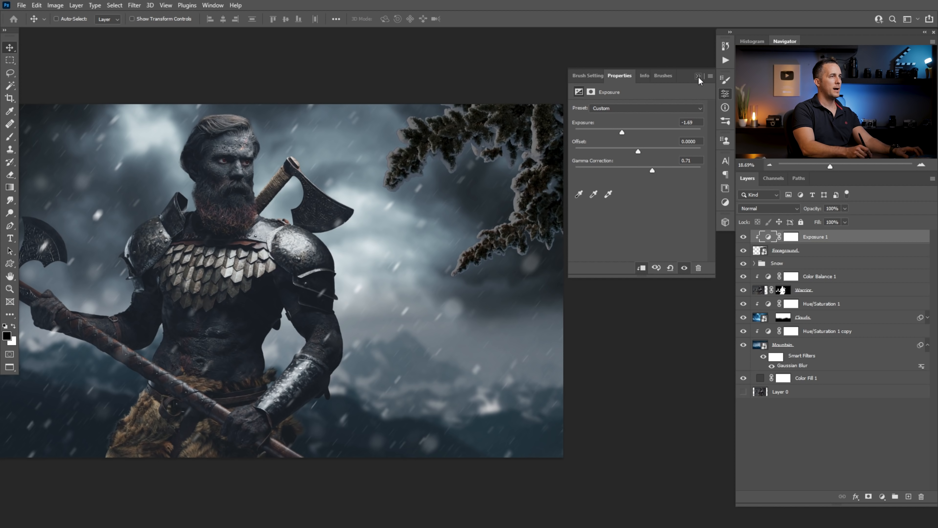
pyautogui.click(698, 78)
# Step: Apply a Gaussian Blur of 26.3 pixels to the Foreground trees
pyautogui.click(762, 252)
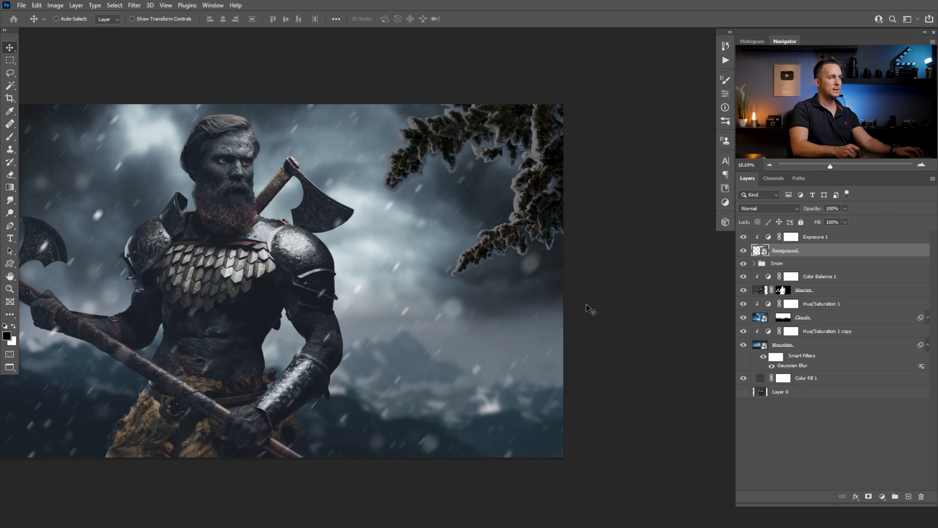
pyautogui.click(134, 5)
pyautogui.moveTo(173, 124)
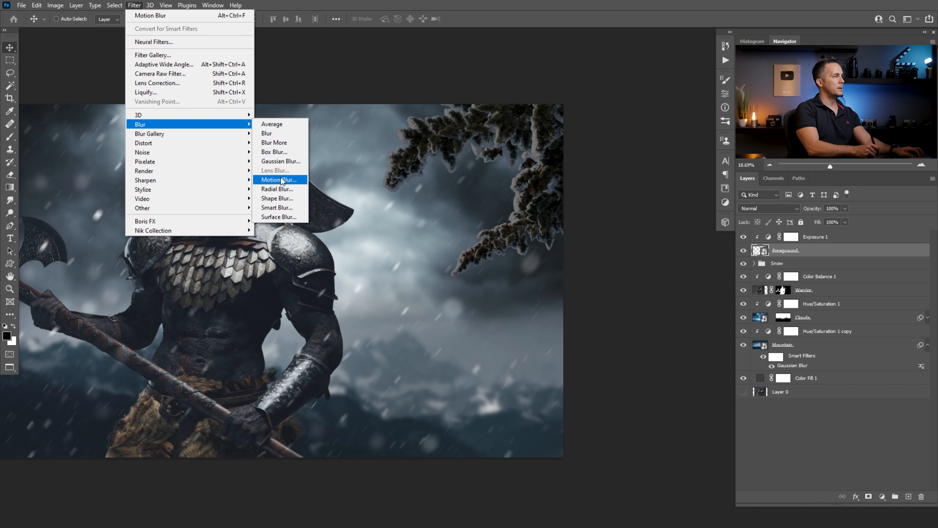
pyautogui.click(280, 161)
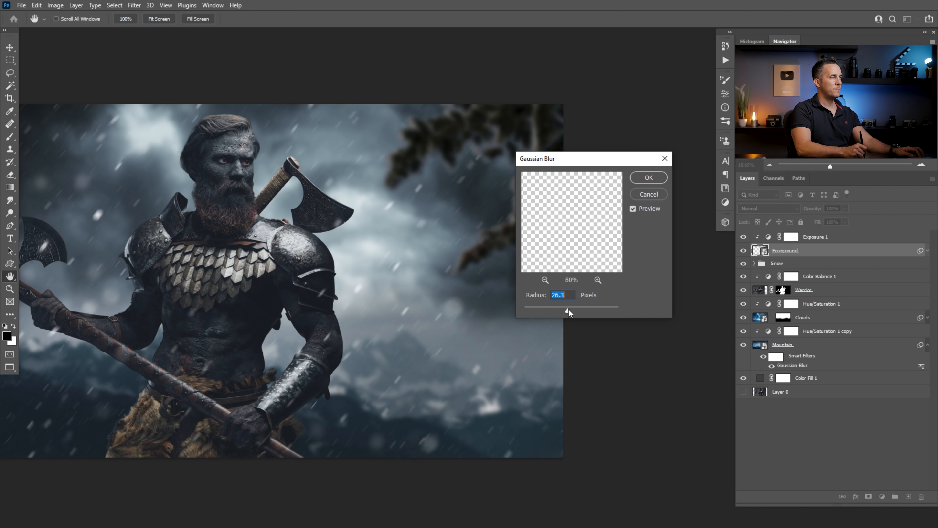
pyautogui.click(650, 179)
# Step: Shift the blurred Foreground trees slightly up and left, and toggle their visibility to compare the image with and without them
pyautogui.hotkey('ctrl', '-')
pyautogui.hotkey('ctrl', '-')
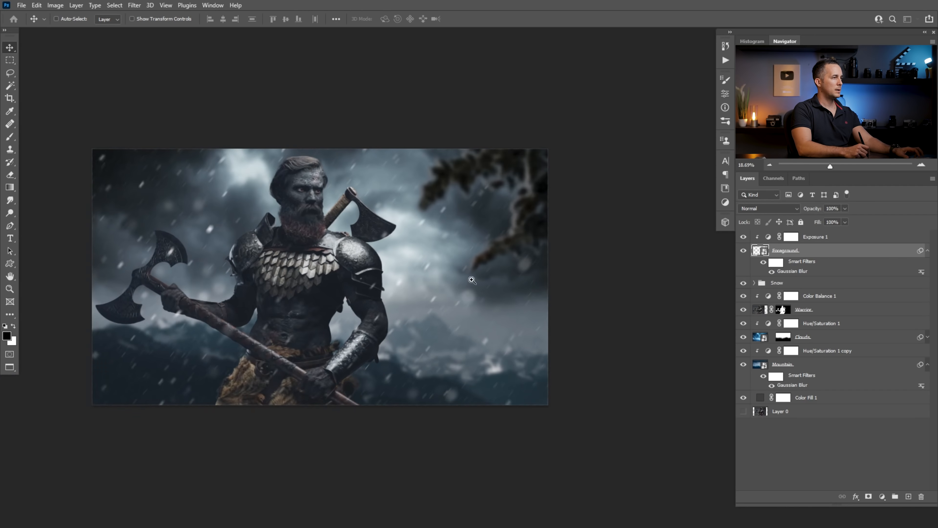
pyautogui.moveTo(551, 280); pyautogui.dragTo(471, 315)
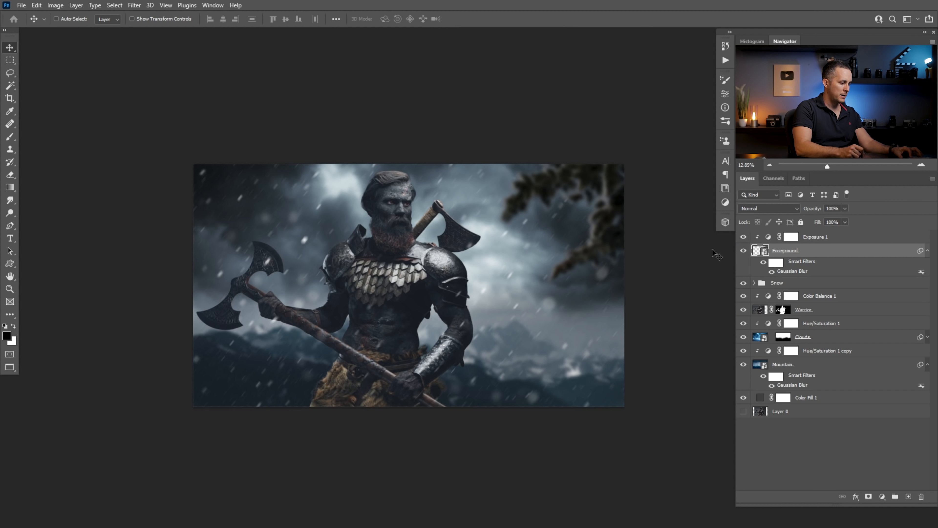
pyautogui.moveTo(579, 259); pyautogui.dragTo(599, 244)
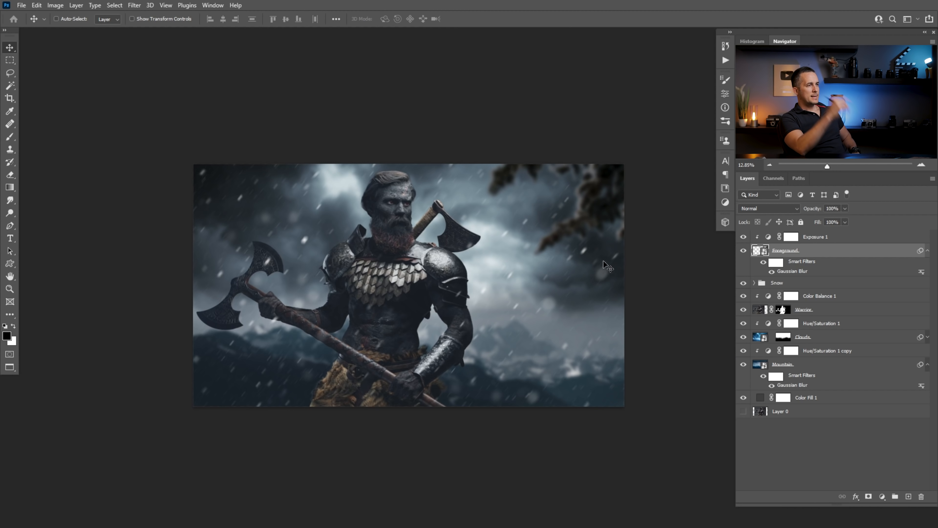
pyautogui.click(743, 251)
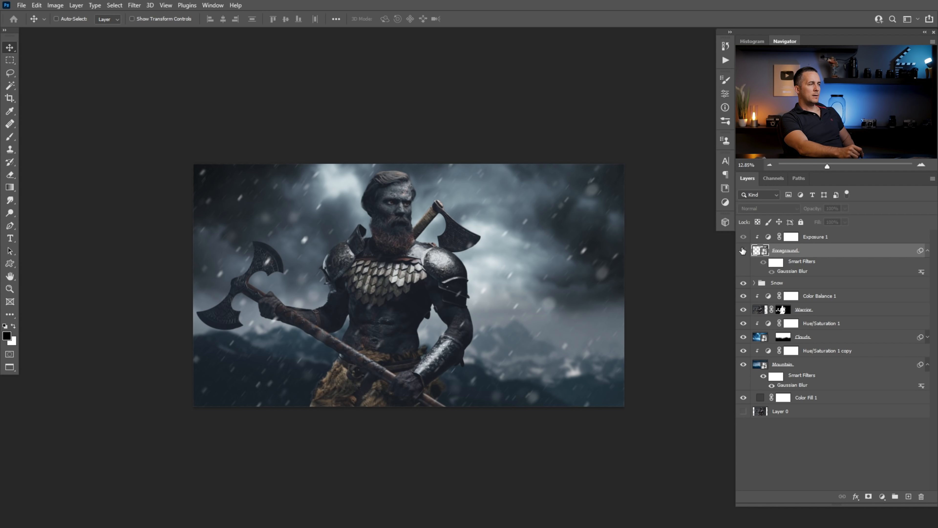
pyautogui.click(743, 251)
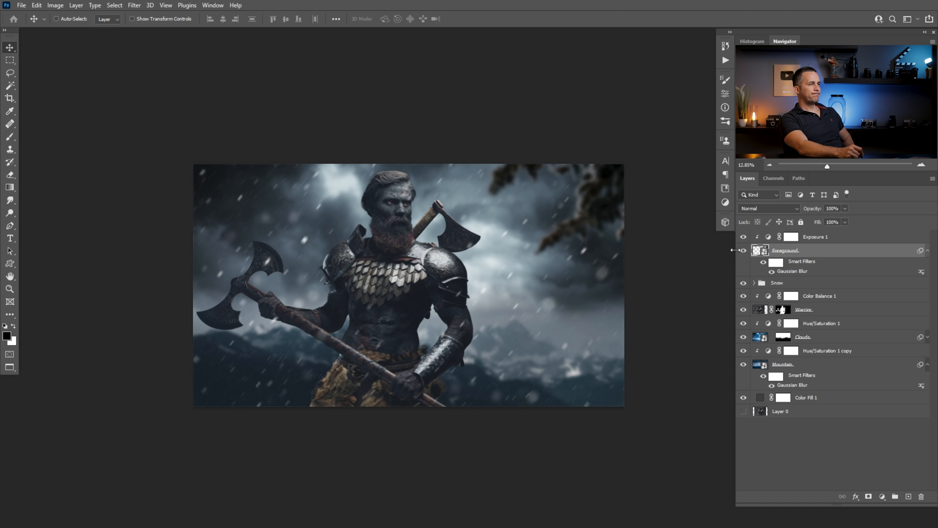
# Step: Enlarge and stretch the Foreground trees to fill more of the image's upper-right area, and nudge them slightly toward the corner
pyautogui.hotkey('ctrl', 't')
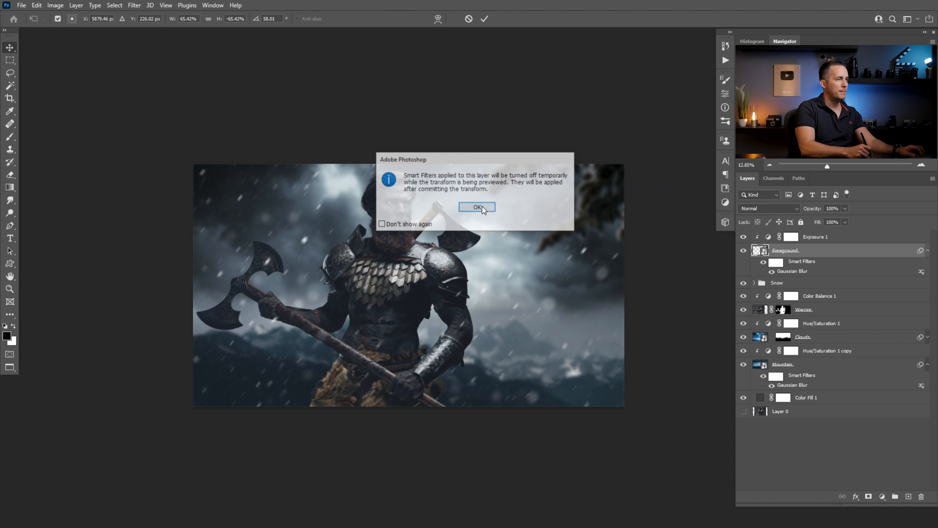
pyautogui.click(479, 206)
pyautogui.moveTo(476, 233); pyautogui.dragTo(507, 212)
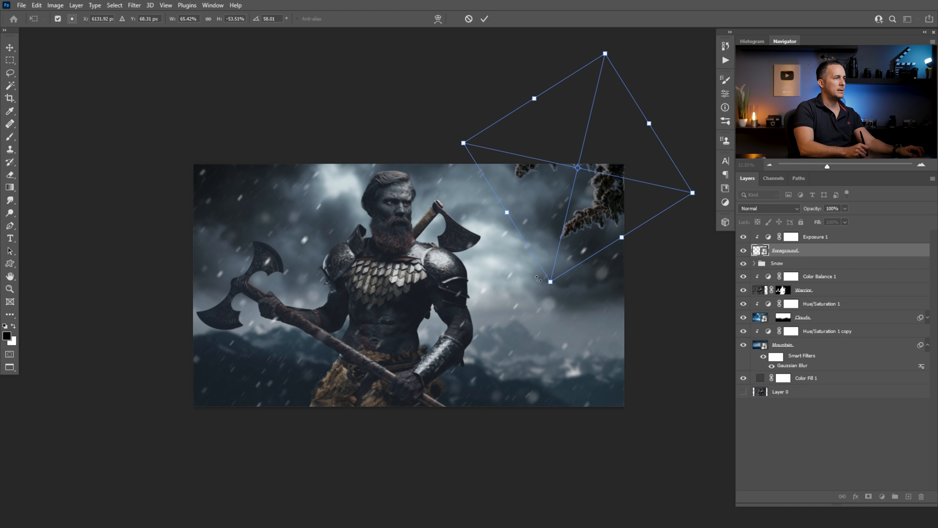
pyautogui.moveTo(551, 283); pyautogui.dragTo(542, 318)
pyautogui.moveTo(581, 241); pyautogui.dragTo(571, 279)
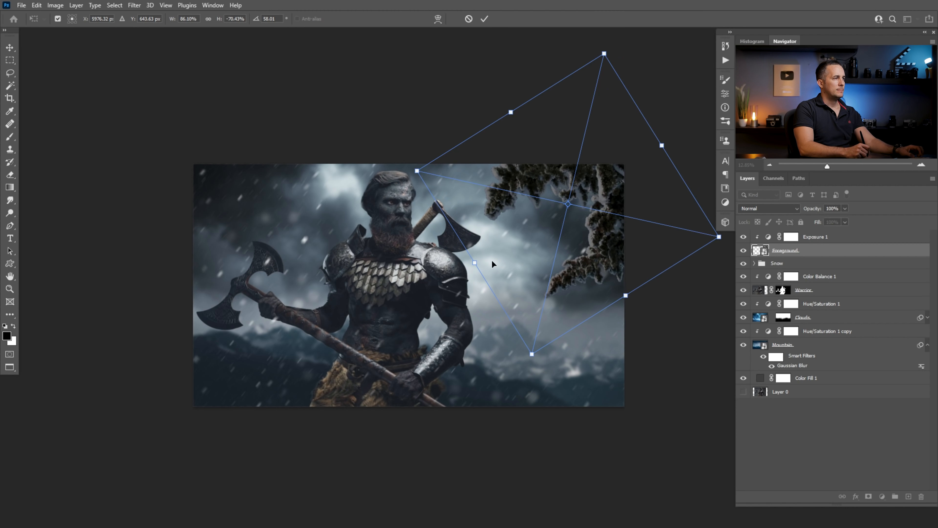
pyautogui.moveTo(476, 261); pyautogui.dragTo(413, 260)
pyautogui.moveTo(611, 222); pyautogui.dragTo(611, 203)
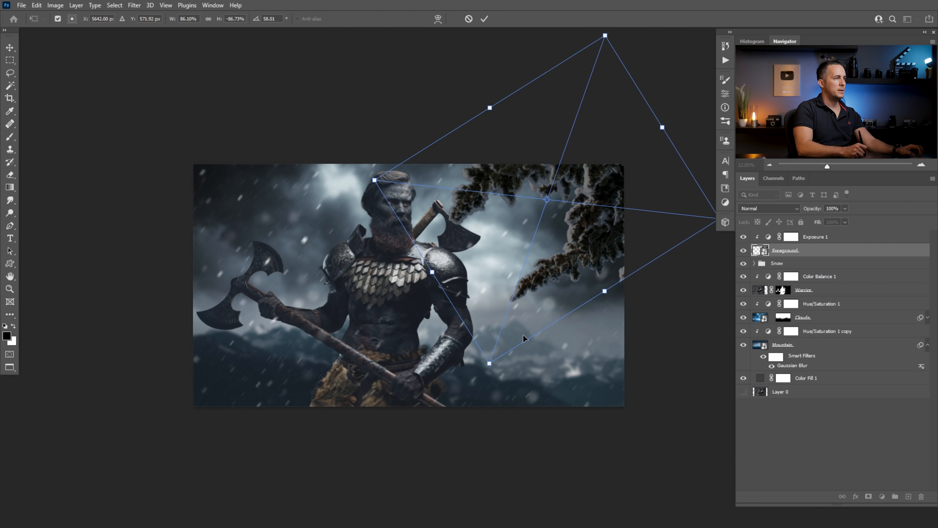
pyautogui.moveTo(491, 365); pyautogui.dragTo(513, 255)
pyautogui.moveTo(442, 259); pyautogui.dragTo(434, 264)
pyautogui.press('Return')
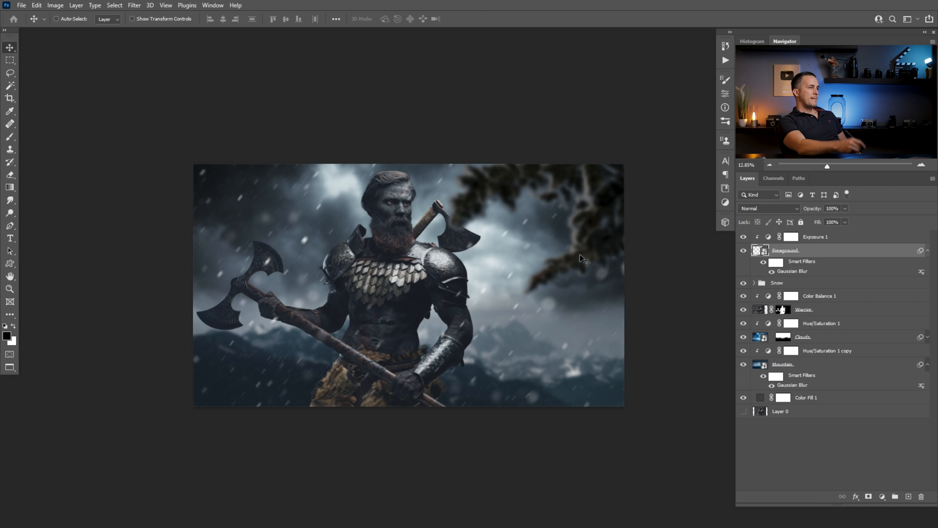
pyautogui.moveTo(594, 260); pyautogui.dragTo(602, 254)
# Step: Duplicate the Foreground trees layer and move the copy down and left over the scene
pyautogui.hotkey('ctrl', 'space')
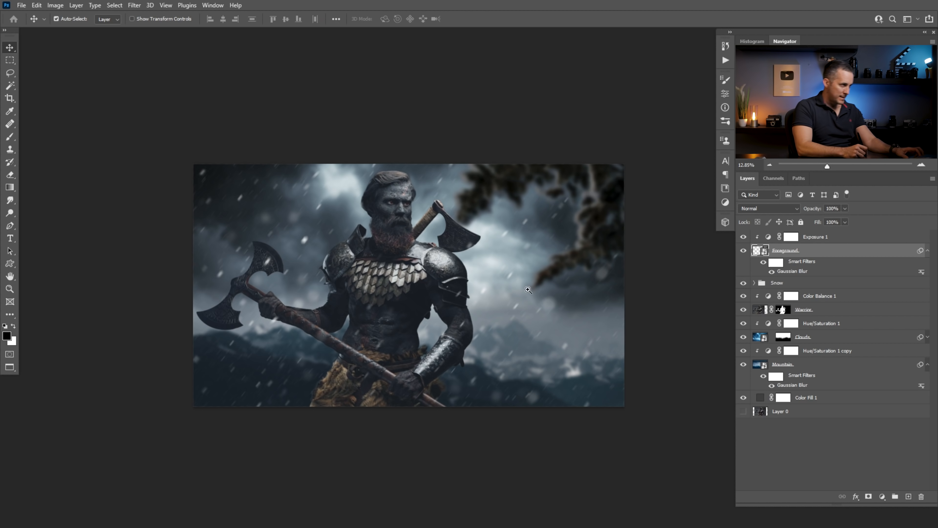
pyautogui.moveTo(458, 311); pyautogui.dragTo(658, 306)
pyautogui.moveTo(566, 258); pyautogui.dragTo(462, 369)
pyautogui.moveTo(539, 329); pyautogui.dragTo(518, 317)
pyautogui.moveTo(645, 232); pyautogui.dragTo(682, 249)
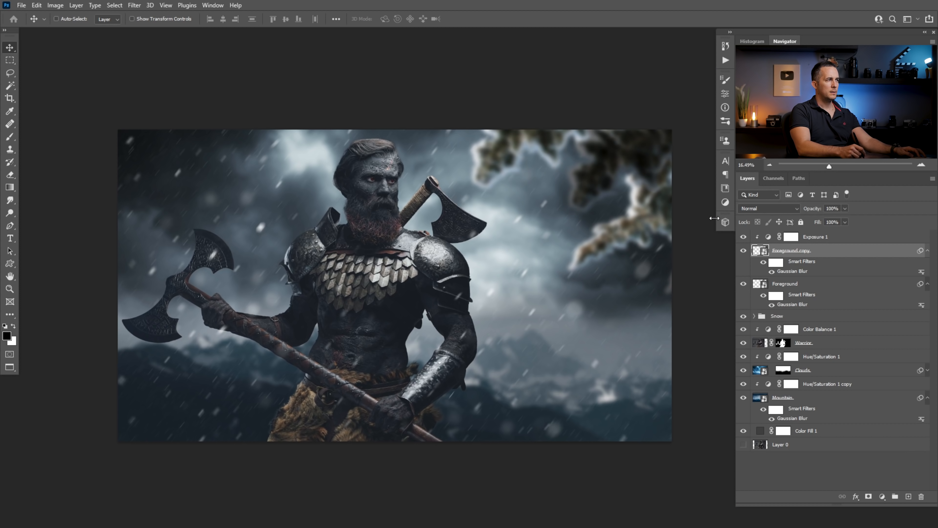
pyautogui.moveTo(646, 220); pyautogui.dragTo(531, 340)
# Step: Rotate the Foreground copy to about -21° and flip it horizontally
pyautogui.hotkey('ctrl', 't')
pyautogui.click(473, 206)
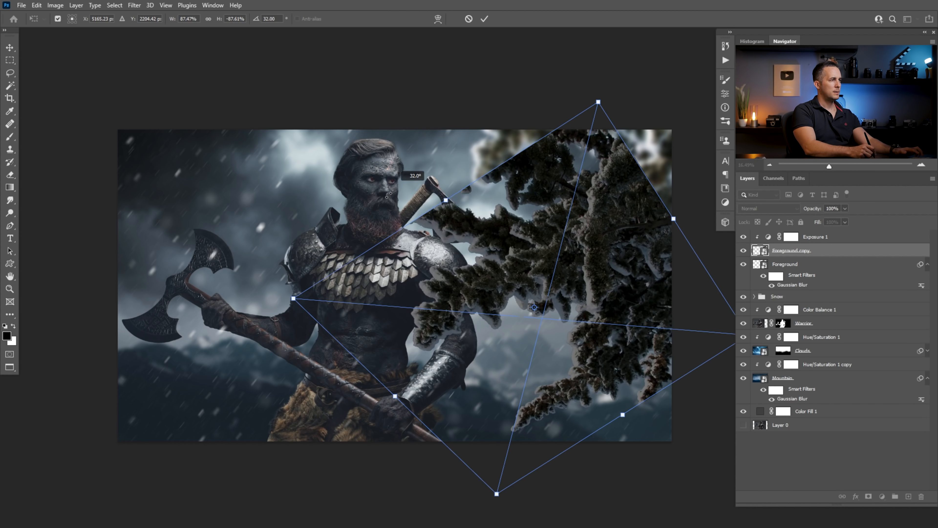
pyautogui.moveTo(379, 269); pyautogui.dragTo(474, 158)
pyautogui.moveTo(651, 138); pyautogui.dragTo(476, 151)
pyautogui.rightClick(522, 247)
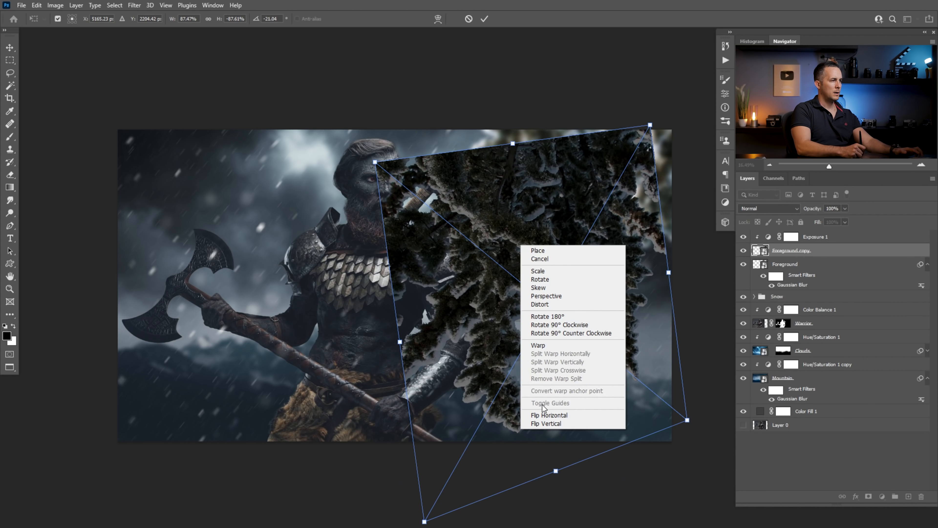
pyautogui.click(542, 415)
# Step: Rotate the flipped tree copy to about -94.5° and position its branches along the image's upper edge, overlapping the original trees
pyautogui.moveTo(629, 145); pyautogui.dragTo(717, 318)
pyautogui.moveTo(591, 316); pyautogui.dragTo(601, 292)
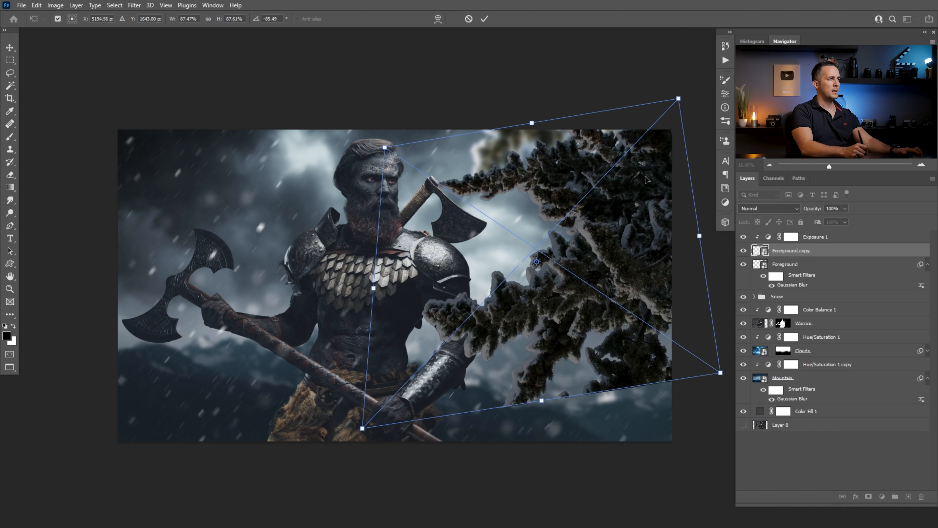
pyautogui.moveTo(602, 90); pyautogui.dragTo(463, 93)
pyautogui.moveTo(586, 219); pyautogui.dragTo(685, 157)
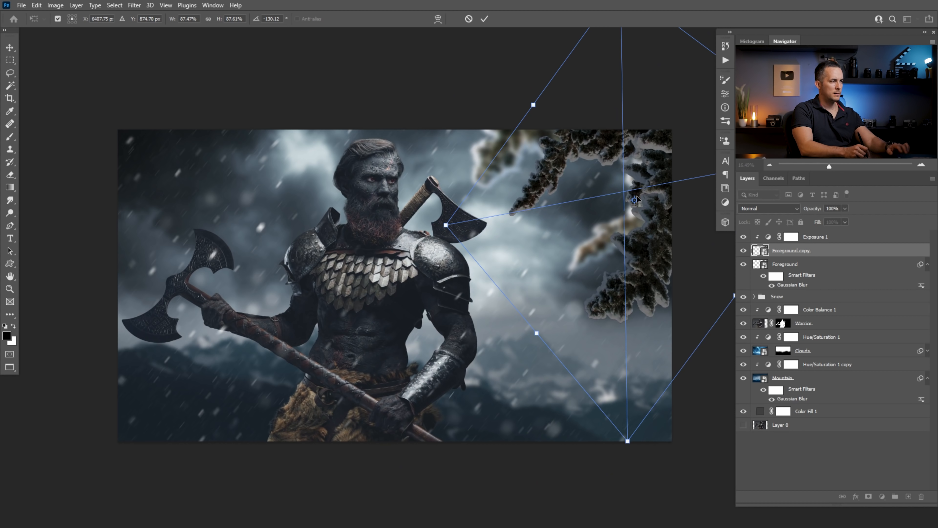
pyautogui.moveTo(652, 252); pyautogui.dragTo(551, 276)
pyautogui.moveTo(573, 208); pyautogui.dragTo(622, 164)
pyautogui.press('Return')
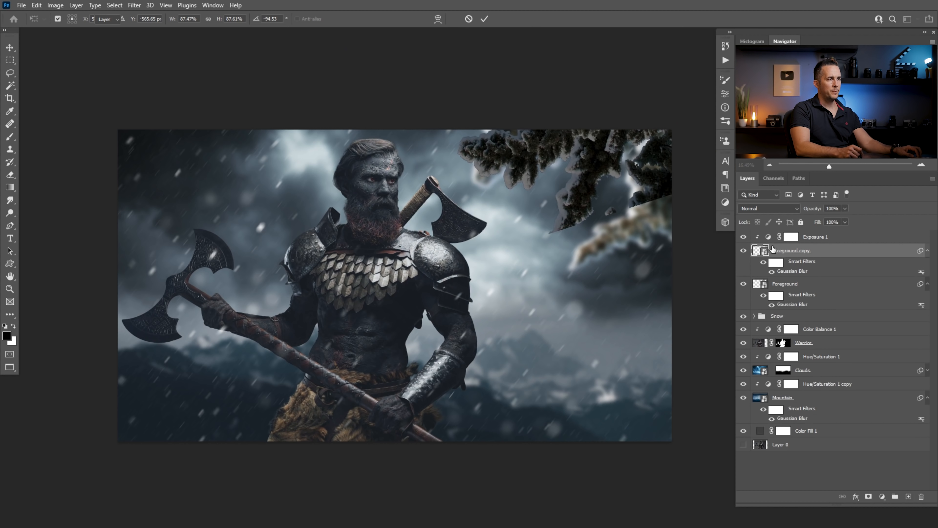
# Step: Release the Exposure adjustment's clipping, group the two tree layers and name the group Foreground
pyautogui.keyDown('alt'); pyautogui.click(771, 242); pyautogui.keyUp('alt')
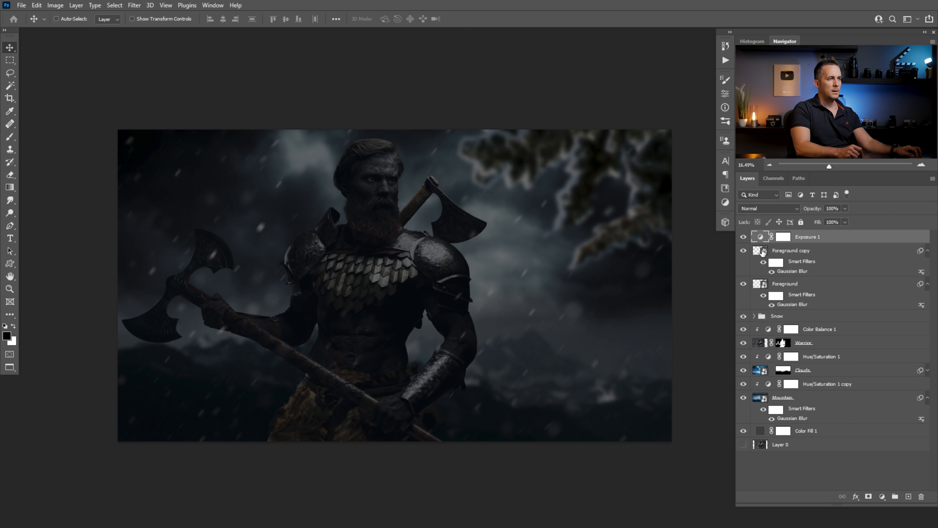
pyautogui.keyDown('shift'); pyautogui.click(764, 285); pyautogui.keyUp('shift')
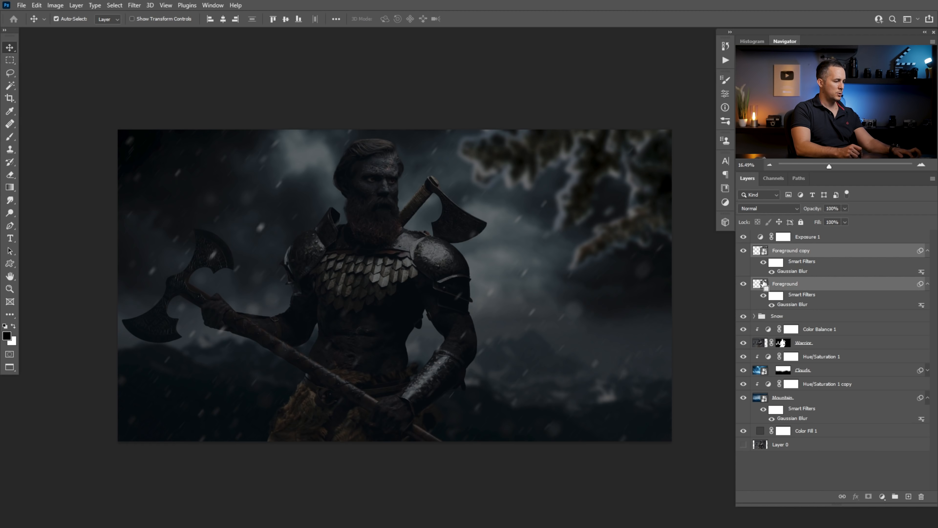
pyautogui.hotkey('ctrl', 'g')
pyautogui.doubleClick(781, 250)
pyautogui.write('Foreground')
pyautogui.press('Return')
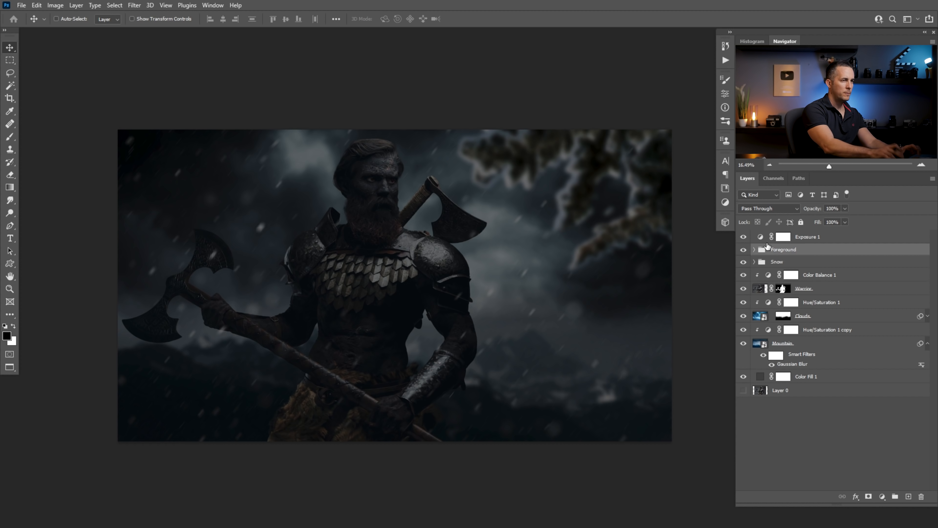
# Step: Clip the Exposure adjustment to the Foreground group and place the Foreground copy beneath the original tree layer inside the group
pyautogui.hotkey('ctrl', '+')
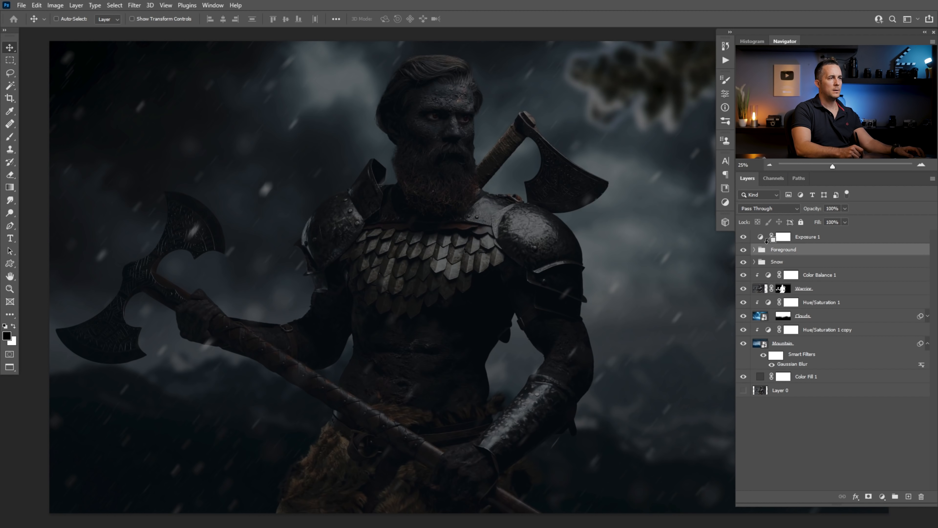
pyautogui.keyDown('alt'); pyautogui.click(765, 244); pyautogui.keyUp('alt')
pyautogui.moveTo(567, 279); pyautogui.dragTo(367, 273)
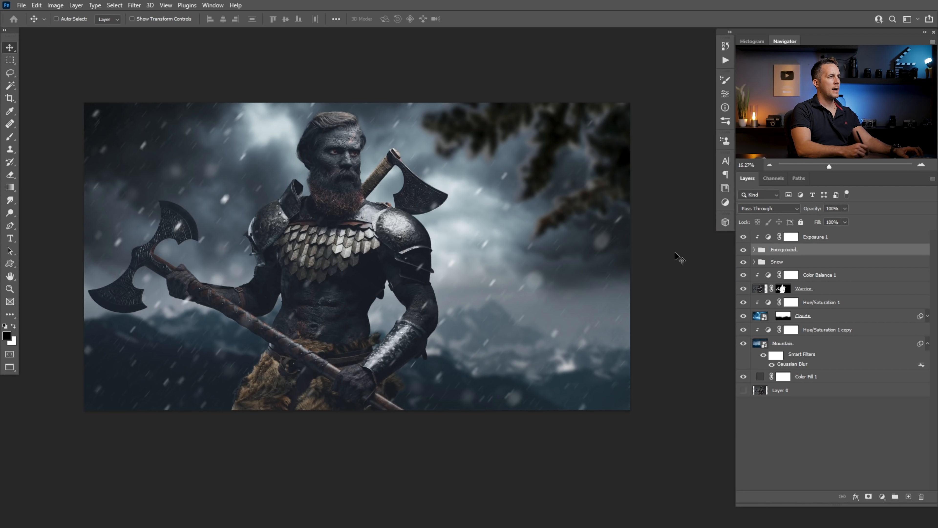
pyautogui.click(754, 250)
pyautogui.moveTo(770, 269); pyautogui.dragTo(763, 316)
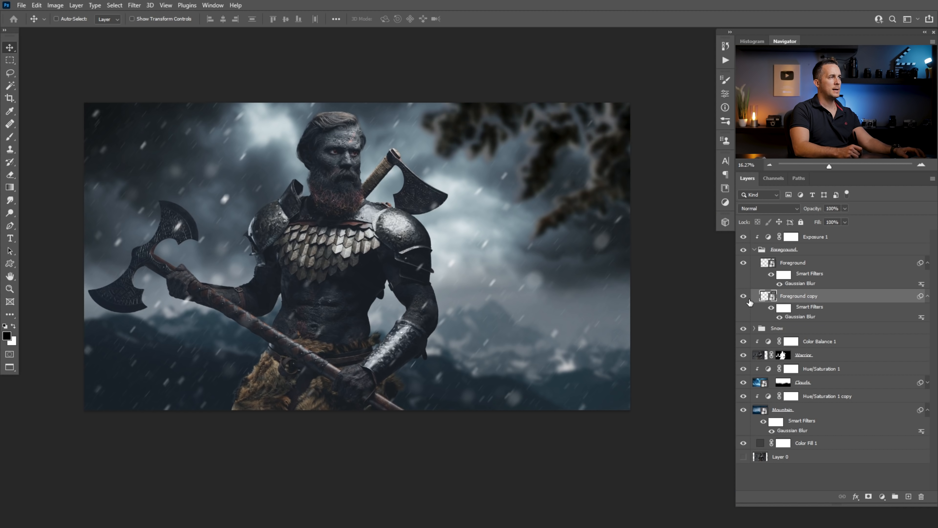
# Step: Undo the reordering of the tree layers and move the Foreground copy slightly toward the image's upper-right corner
pyautogui.hotkey('ctrl', 'z')
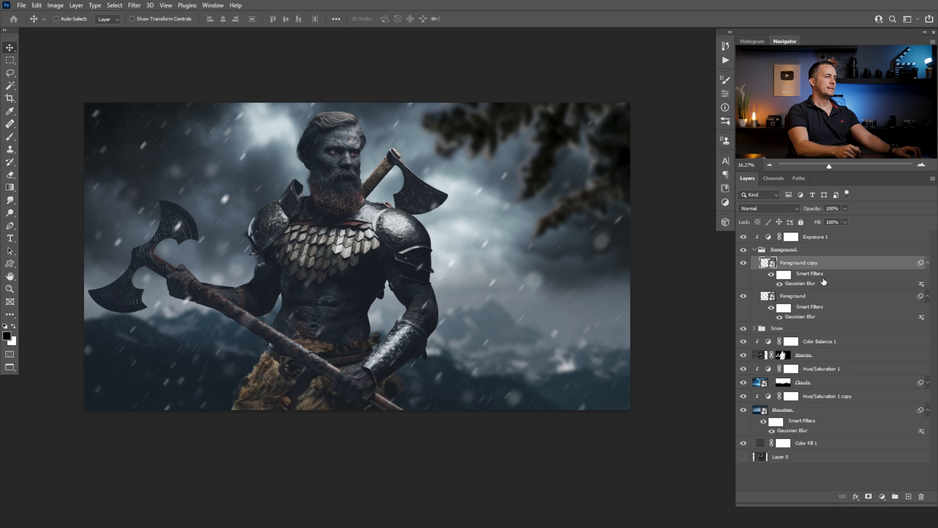
pyautogui.click(768, 296)
pyautogui.click(764, 263)
pyautogui.moveTo(602, 184); pyautogui.dragTo(607, 165)
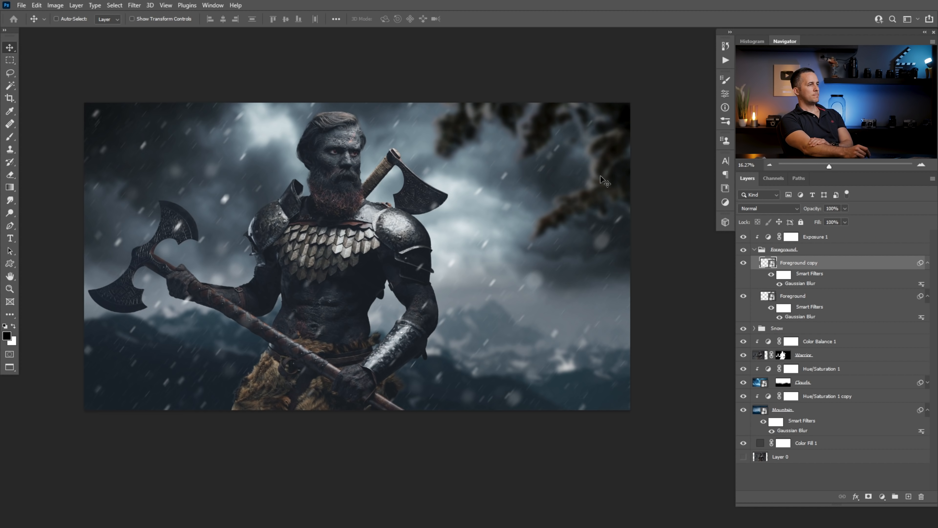
# Step: Scale the original Foreground tree layer down slightly toward the image's upper-right corner, and compare the image without and with the Foreground group
pyautogui.click(768, 296)
pyautogui.hotkey('ctrl', 't')
pyautogui.click(477, 208)
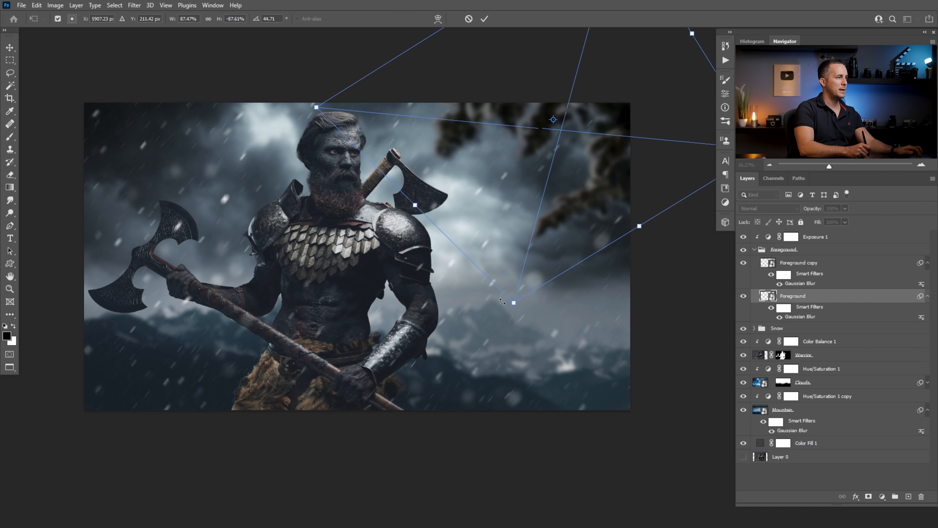
pyautogui.moveTo(514, 302); pyautogui.dragTo(541, 284)
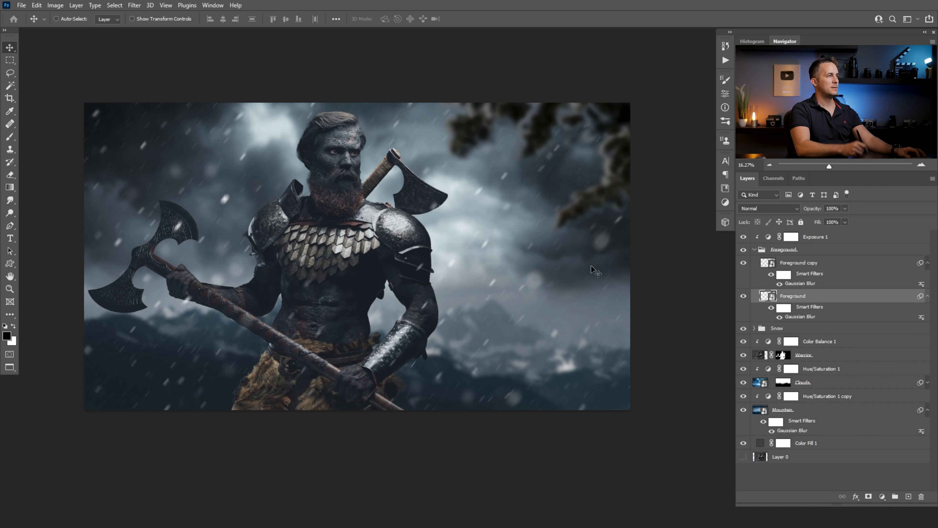
pyautogui.click(743, 250)
pyautogui.click(744, 250)
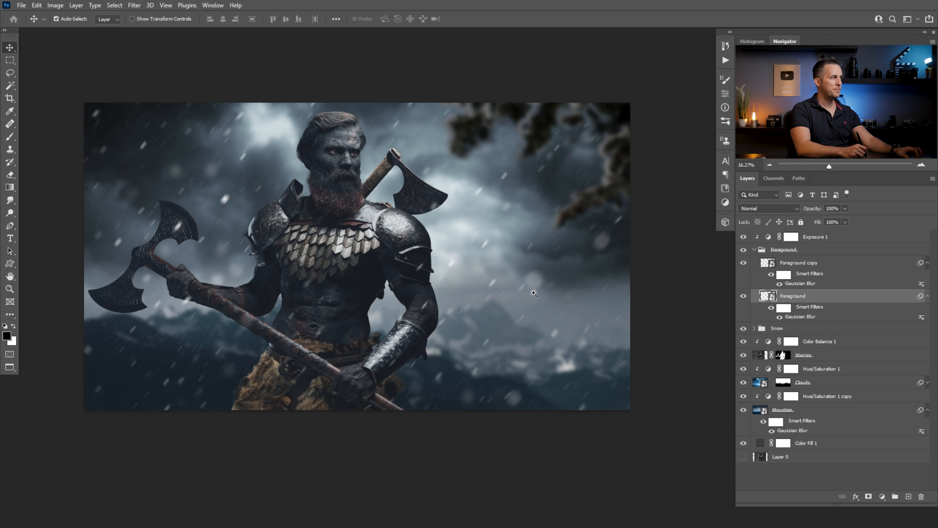
pyautogui.moveTo(531, 293); pyautogui.dragTo(552, 326)
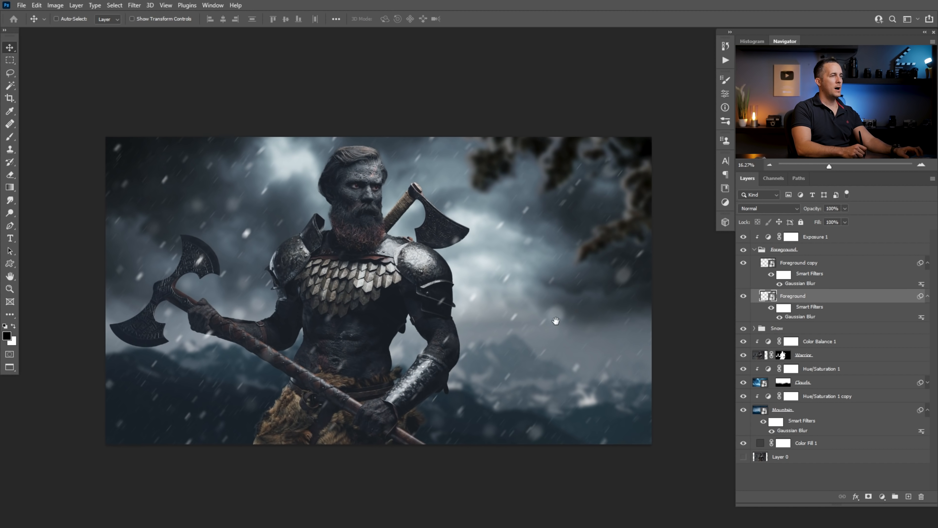
# Step: Group the Clouds and Mountain layers with their Hue/Saturation adjustments and name the group Background
pyautogui.click(754, 250)
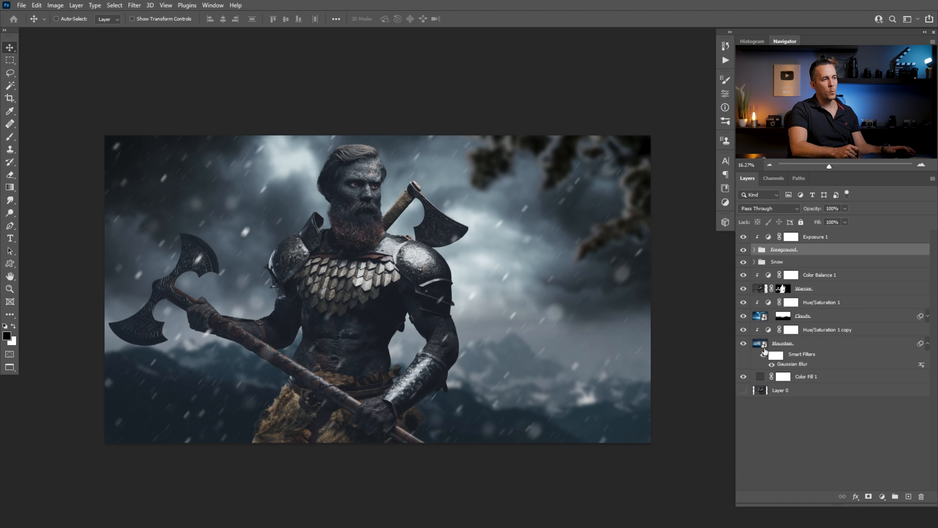
pyautogui.click(765, 315)
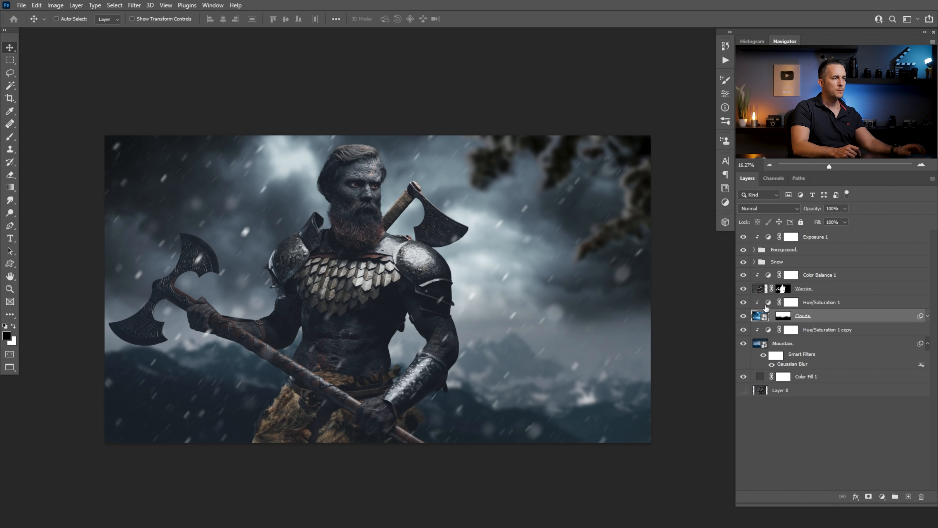
pyautogui.keyDown('shift'); pyautogui.click(762, 344); pyautogui.keyUp('shift')
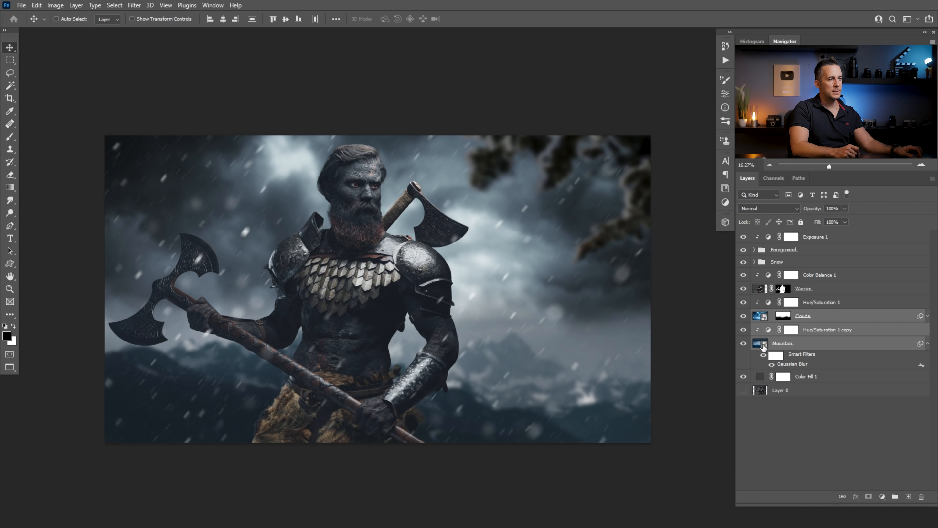
pyautogui.click(771, 306)
pyautogui.keyDown('shift'); pyautogui.click(763, 343); pyautogui.keyUp('shift')
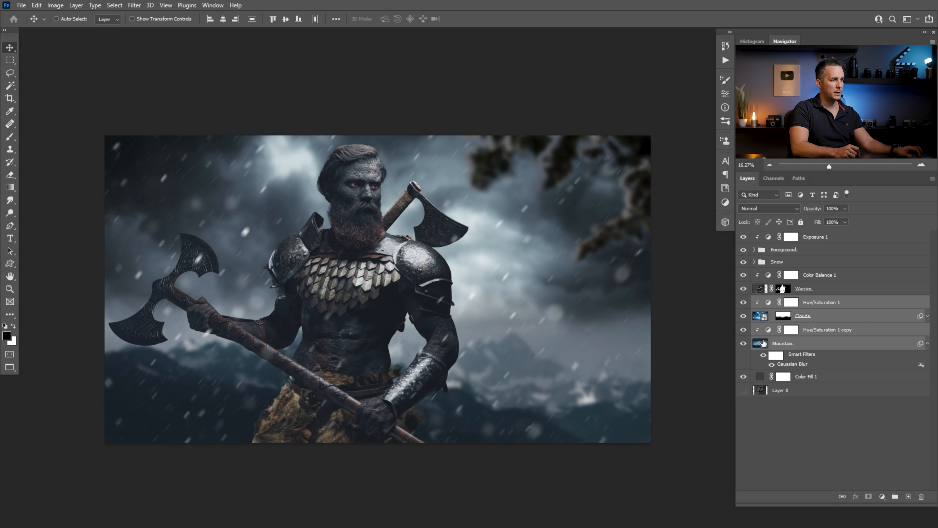
pyautogui.hotkey('ctrl', 'g')
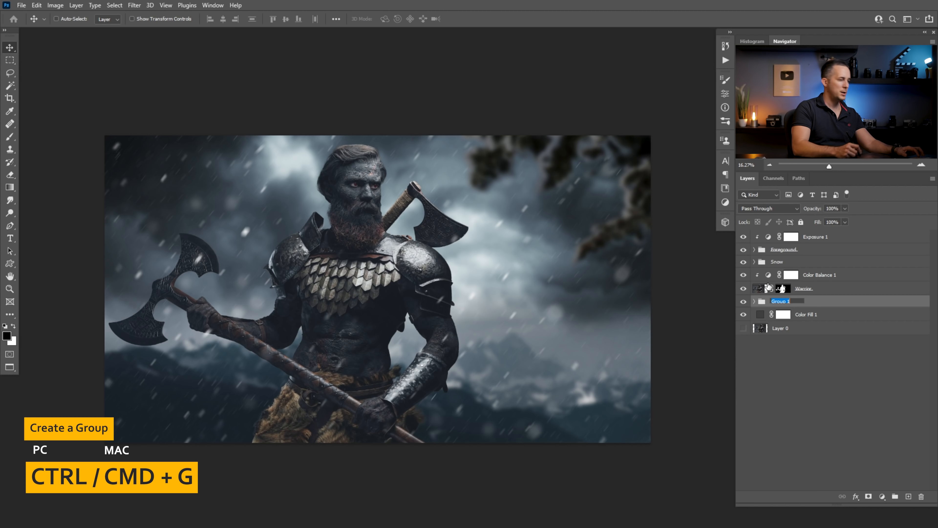
pyautogui.write('ckground')
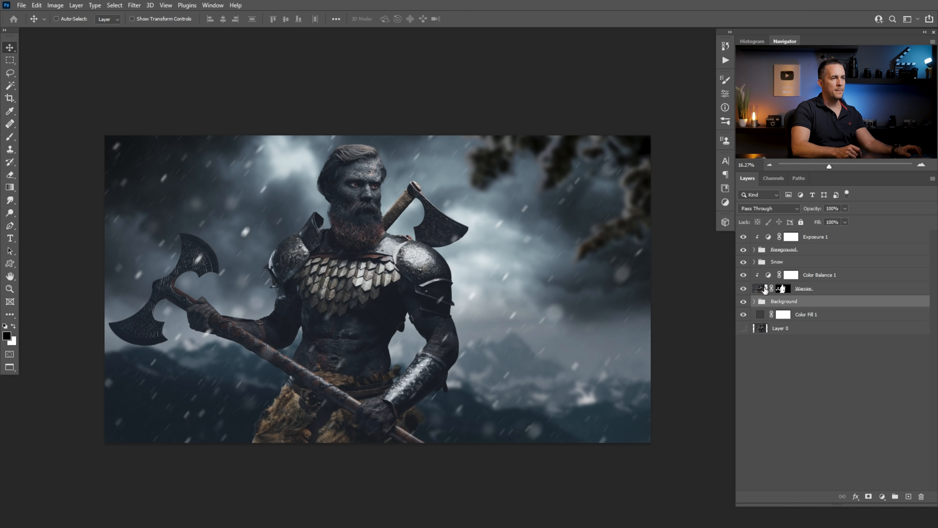
# Step: Group the Warrior layer with its Color Balance 1 adjustment and name the group Warrior
pyautogui.click(765, 290)
pyautogui.keyDown('shift'); pyautogui.click(769, 277); pyautogui.keyUp('shift')
pyautogui.hotkey('ctrl', 'g')
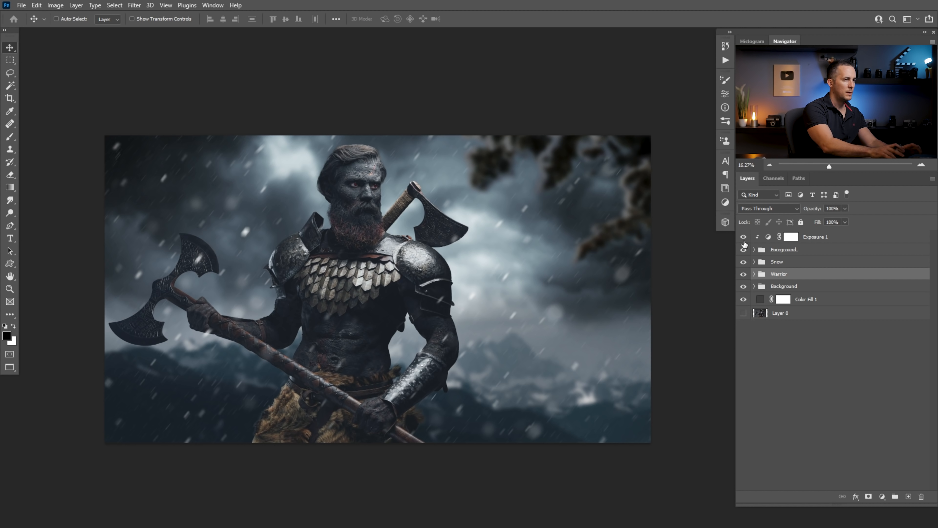
# Step: Delete the Color Fill 1 layer and put Layer 0 into its own group named Backup
pyautogui.moveTo(760, 301); pyautogui.dragTo(921, 496)
pyautogui.click(783, 300)
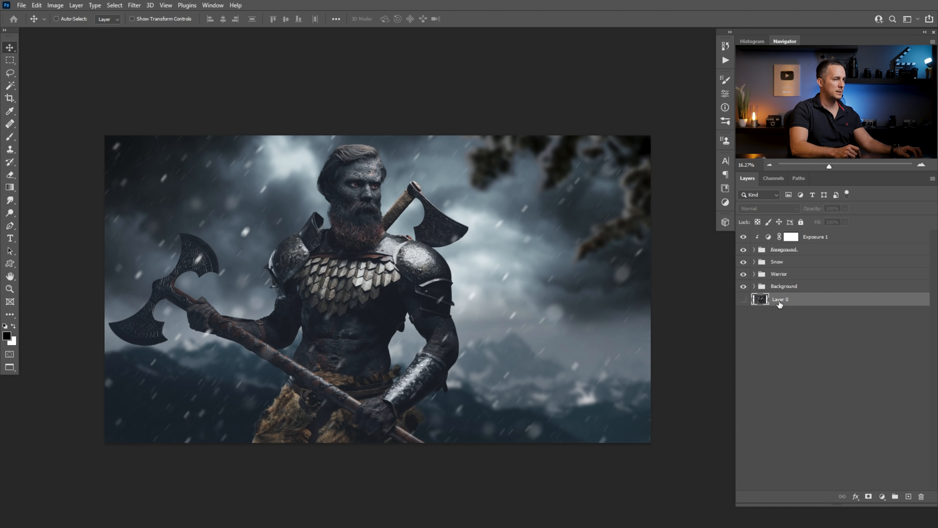
pyautogui.hotkey('ctrl', 'g')
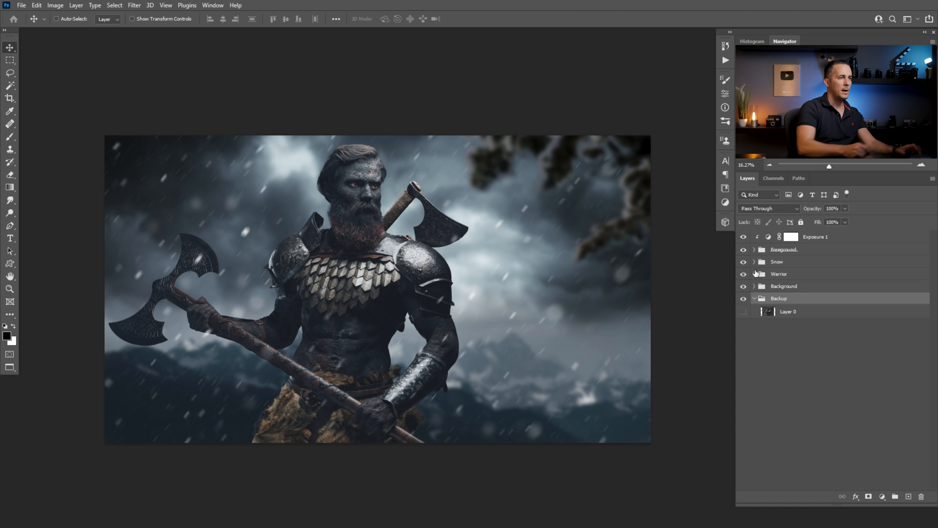
# Step: Add a new empty layer above the Hue/Saturation 1 adjustment inside the Background group
pyautogui.click(754, 286)
pyautogui.click(829, 299)
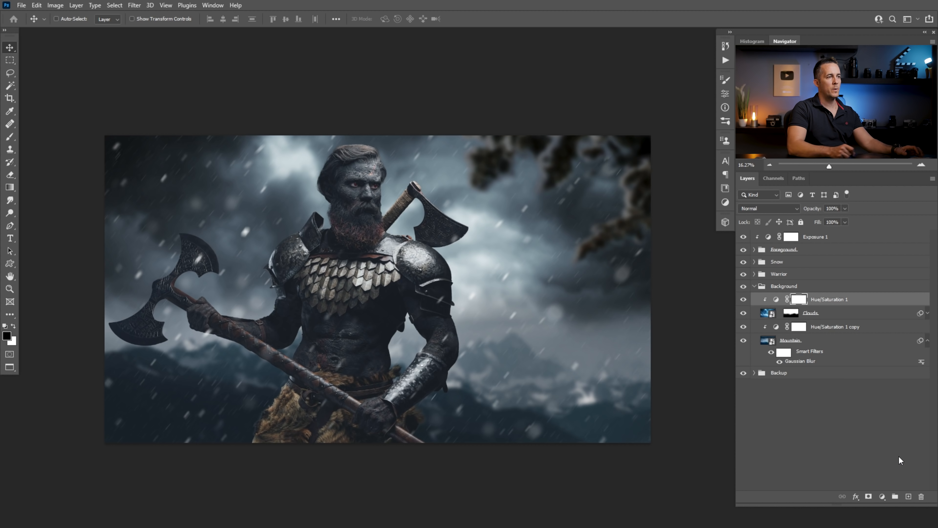
pyautogui.click(909, 495)
# Step: Compare the tips in the Lightning brushes NS set for the Brush tool and choose Lightning 02
pyautogui.press('b')
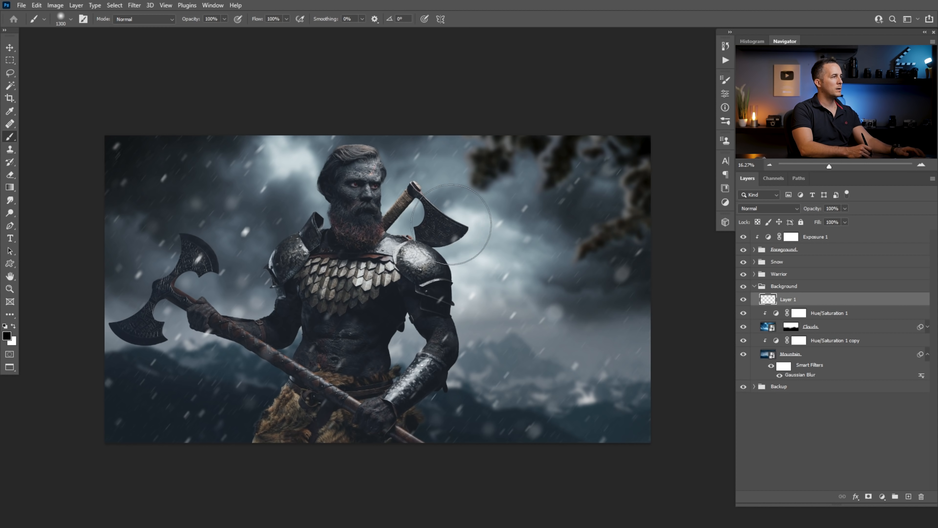
pyautogui.rightClick(462, 225)
pyautogui.moveTo(706, 283); pyautogui.dragTo(706, 292)
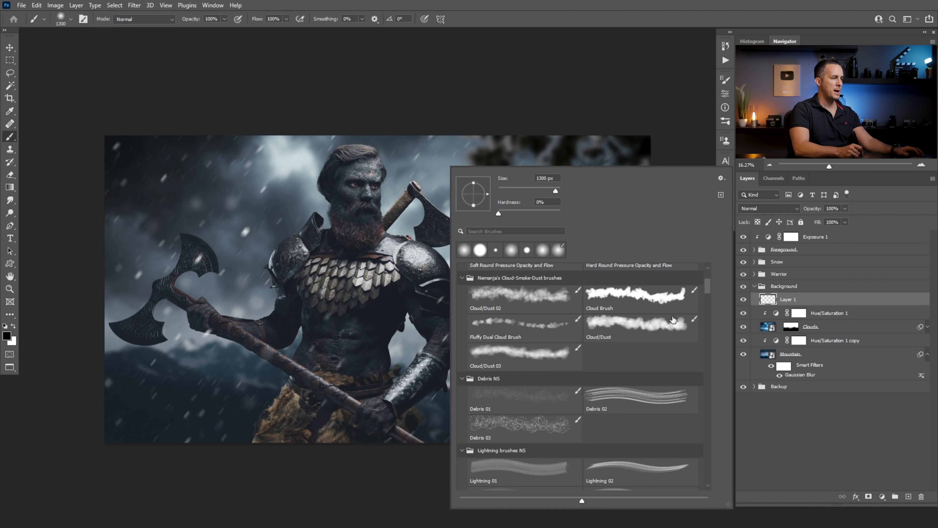
pyautogui.scroll(-3, 707, 294)
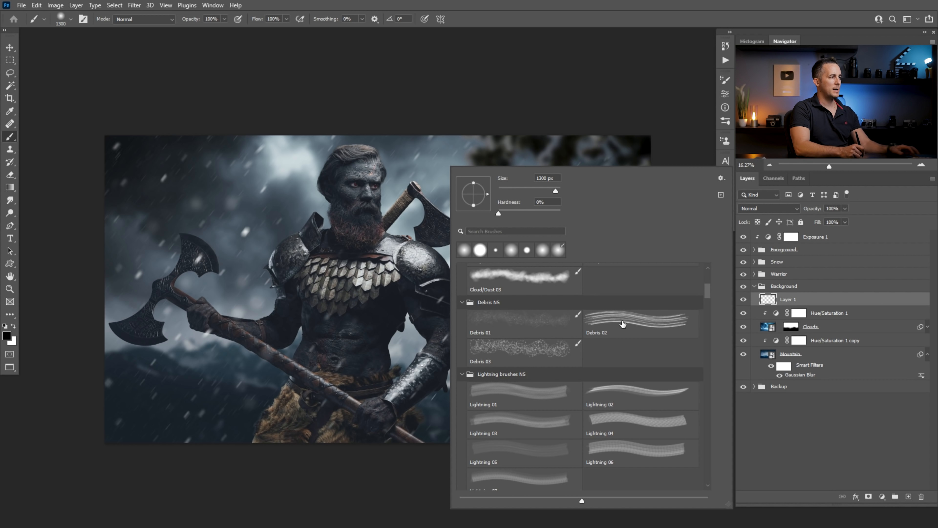
pyautogui.click(619, 389)
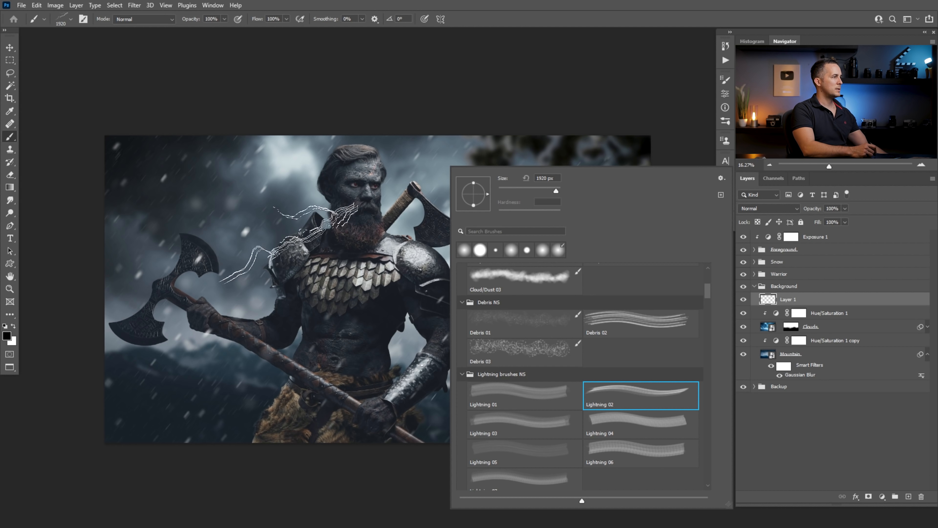
pyautogui.click(529, 402)
pyautogui.click(512, 417)
pyautogui.click(614, 412)
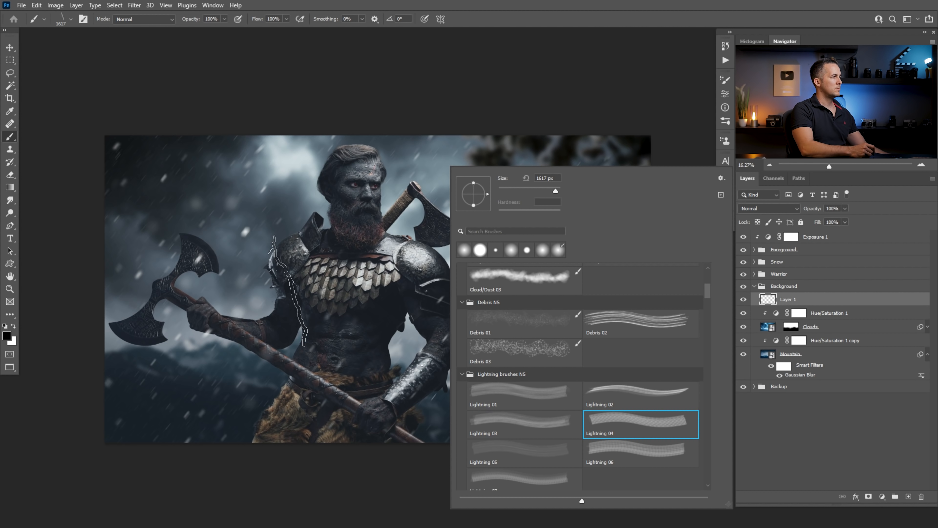
pyautogui.click(601, 390)
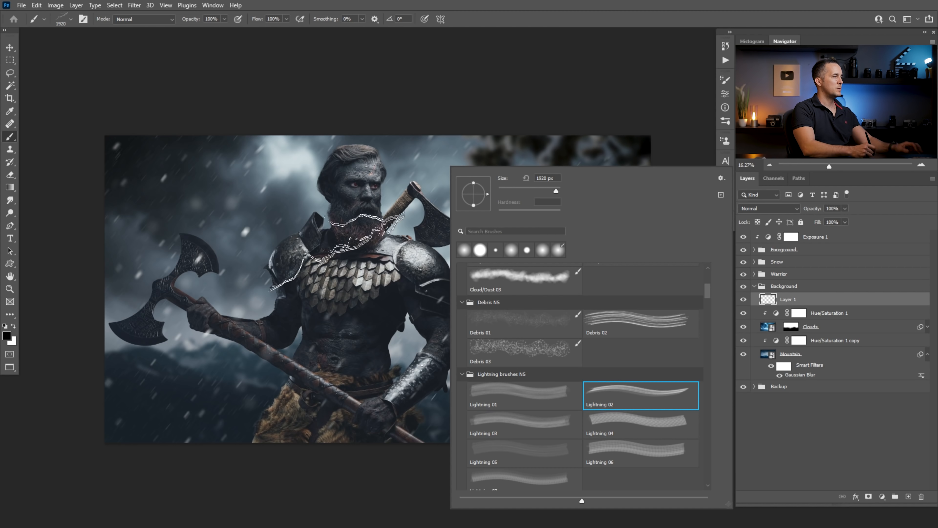
# Step: Enlarge the Lightning 02 brush to 3583 px and rotate its tip to 52°
pyautogui.moveTo(556, 191); pyautogui.dragTo(559, 191)
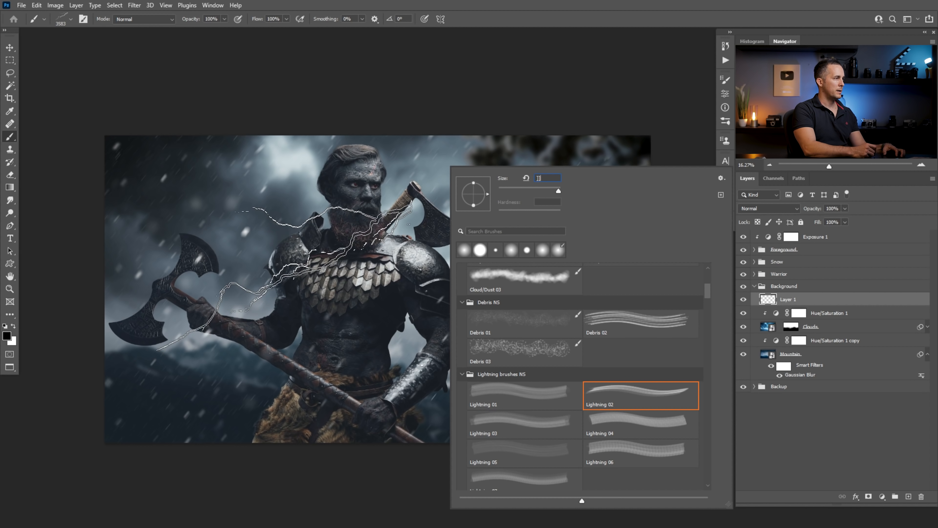
pyautogui.click(275, 276)
pyautogui.press('Return')
pyautogui.moveTo(488, 192); pyautogui.dragTo(483, 182)
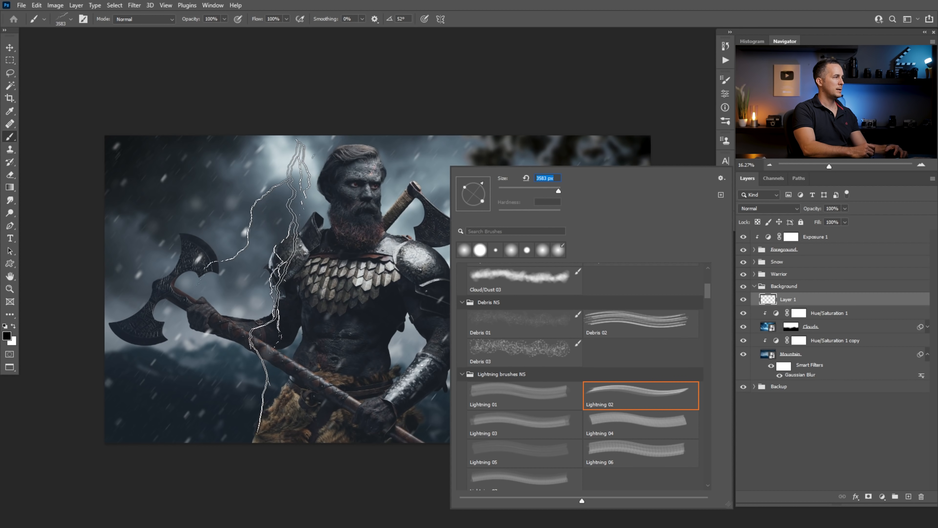
pyautogui.press('Return')
# Step: Set the painting colour to white, enlarge the brush to 3900 px and stamp one lightning bolt behind the warrior
pyautogui.press('x')
pyautogui.click(242, 288)
pyautogui.hotkey('ctrl', 'z')
pyautogui.press(']')
pyautogui.press(']')
pyautogui.press(']')
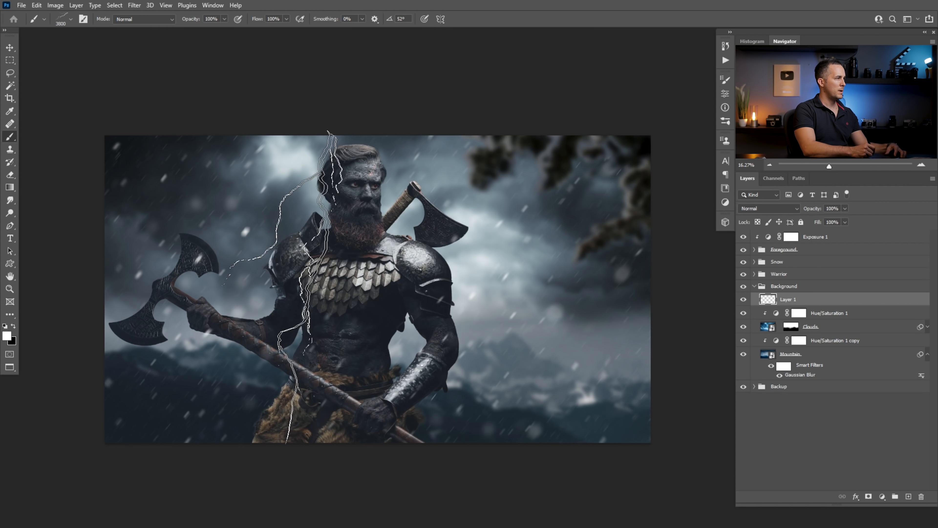
pyautogui.press(']')
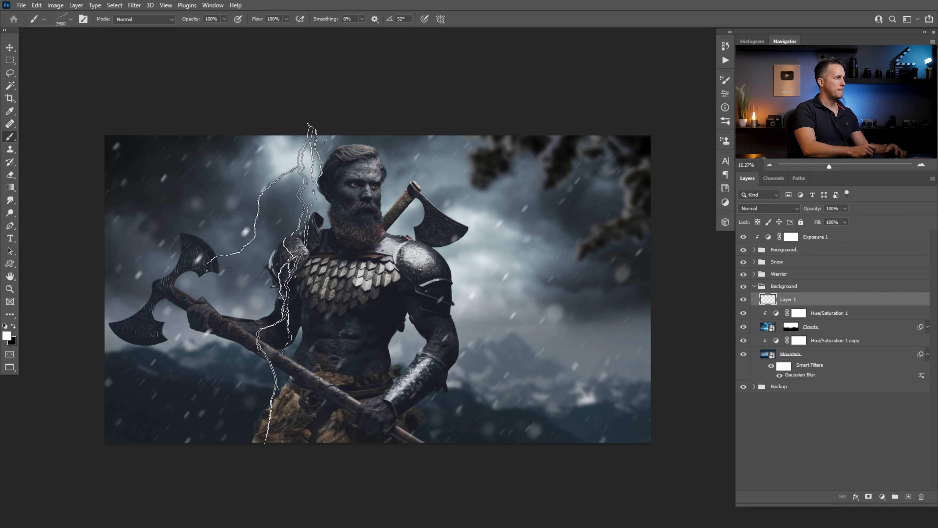
pyautogui.click(265, 283)
# Step: Rotate the lightning bolt to about 5.4° and move it into the sky between the warrior's head and the axe
pyautogui.hotkey('ctrl', 't')
pyautogui.moveTo(415, 225)
pyautogui.mouseDown()
pyautogui.moveTo(375, 178)
pyautogui.moveTo(416, 232)
pyautogui.mouseUp()
pyautogui.moveTo(316, 273); pyautogui.dragTo(287, 257)
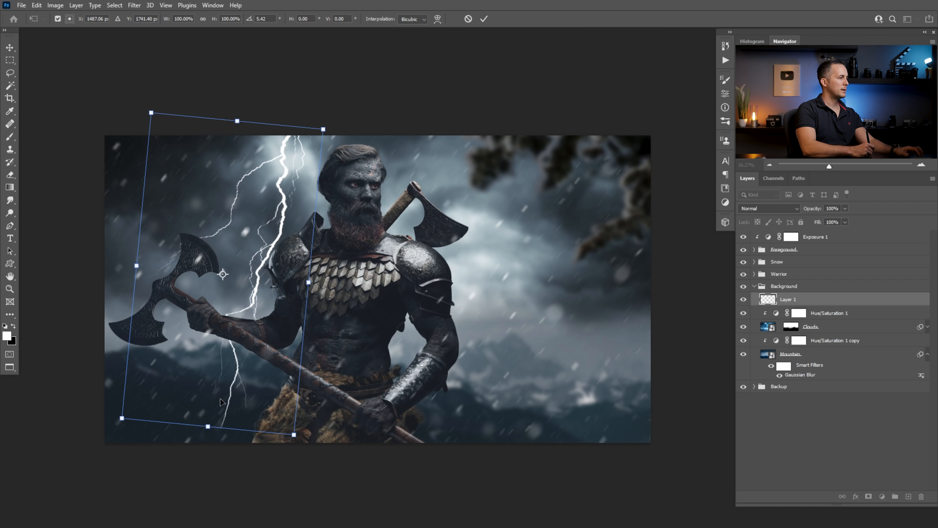
pyautogui.press('Return')
# Step: Add another empty layer above the first bolt and choose the Lightning 01 brush at 3228 px
pyautogui.press('b')
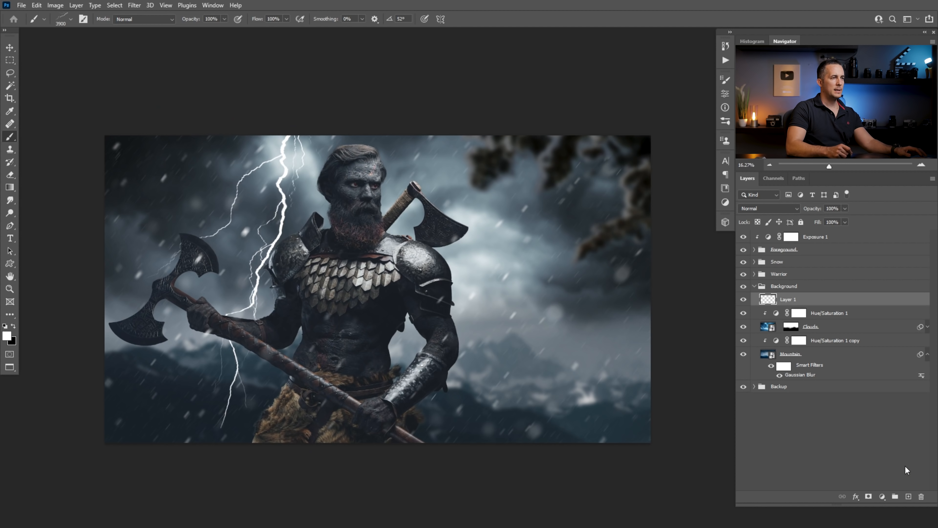
pyautogui.click(908, 496)
pyautogui.rightClick(479, 170)
pyautogui.click(567, 399)
pyautogui.moveTo(582, 192); pyautogui.dragTo(584, 191)
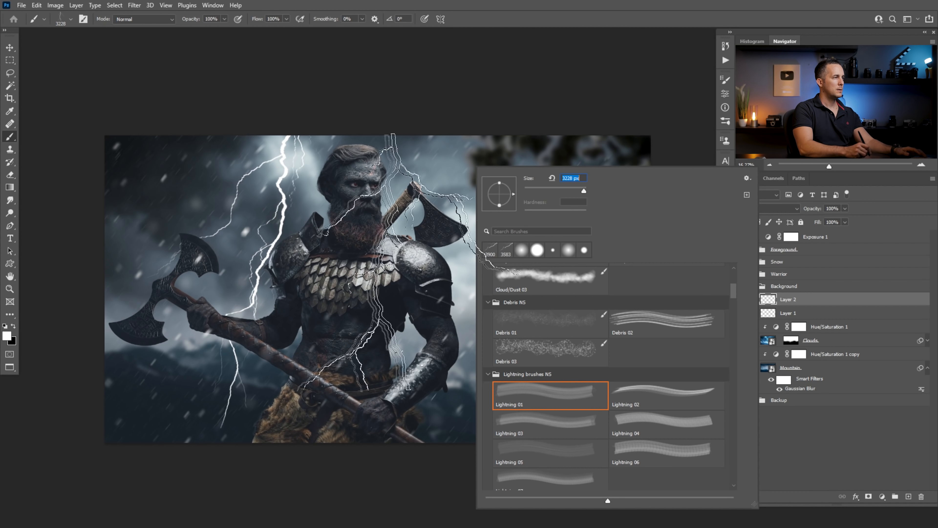
pyautogui.write('3500')
pyautogui.press('Return')
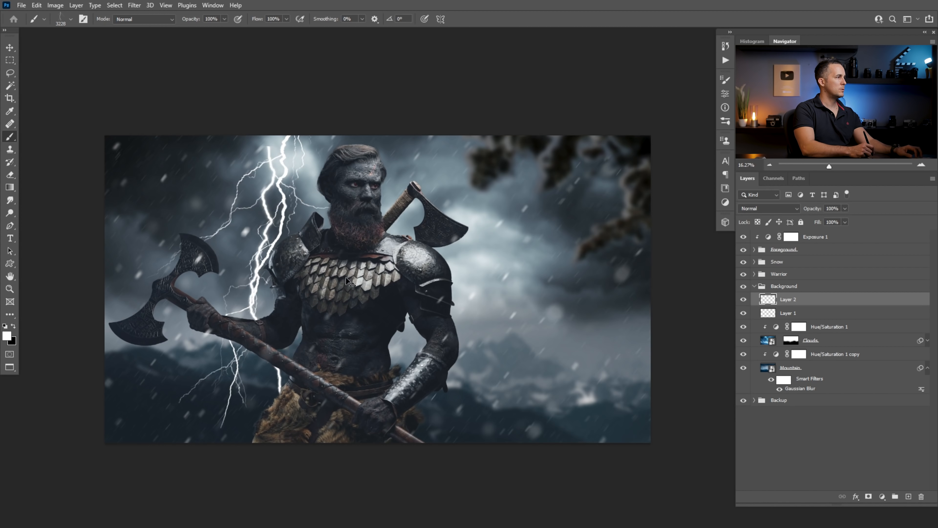
# Step: Enlarge the Lightning 01 brush to 4300 px and stamp a second white bolt beside the first one
pyautogui.press(']')
pyautogui.press(']')
pyautogui.press(']')
pyautogui.press(']')
pyautogui.press(']')
pyautogui.press(']')
pyautogui.press(']')
pyautogui.press(']')
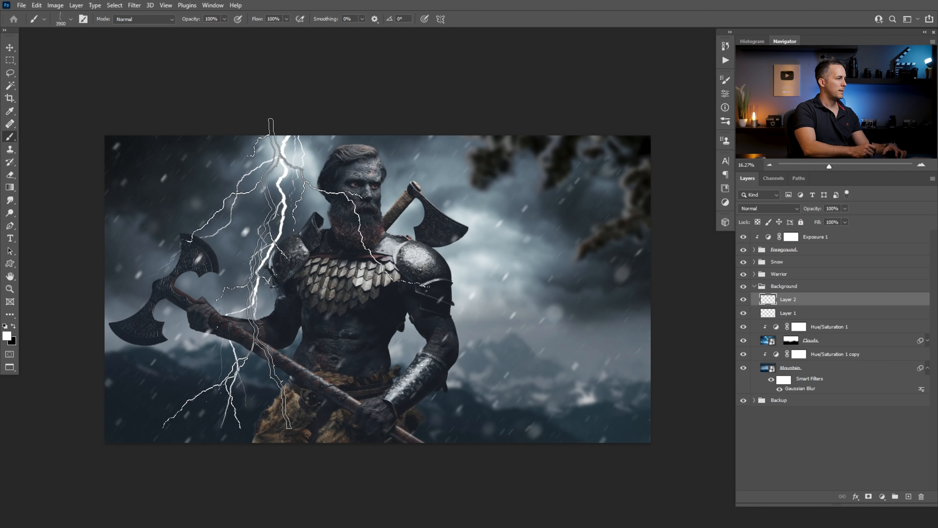
pyautogui.click(282, 277)
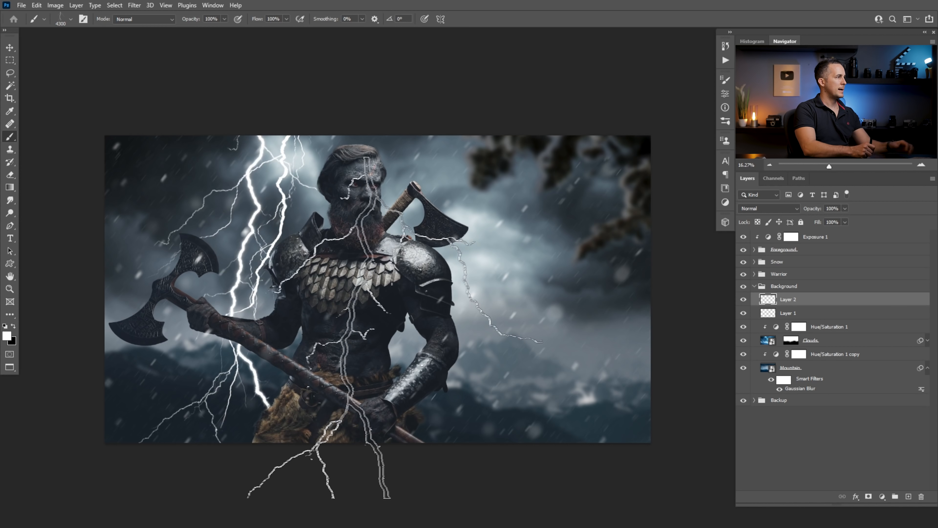
# Step: Rotate the second lightning bolt to about 3.8° and position it beside the first, running down behind the double-bladed axe's handle
pyautogui.hotkey('ctrl', 't')
pyautogui.moveTo(458, 270)
pyautogui.mouseDown()
pyautogui.moveTo(464, 257)
pyautogui.moveTo(461, 283)
pyautogui.mouseUp()
pyautogui.moveTo(381, 296); pyautogui.dragTo(370, 297)
pyautogui.press('Return')
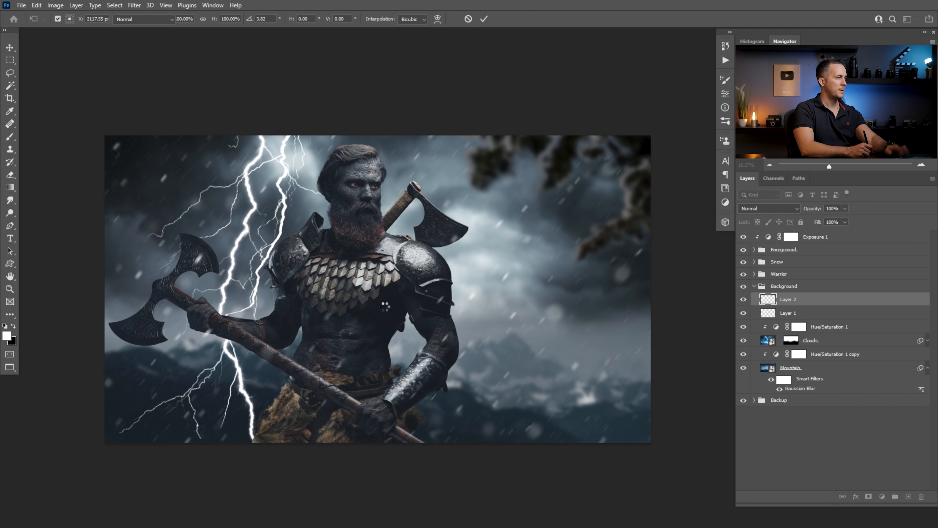
# Step: Add a white Linear Dodge (Add) outer glow, 100% opacity and 35 px size, to Layer 1 and copy it to Layer 2
pyautogui.press('v')
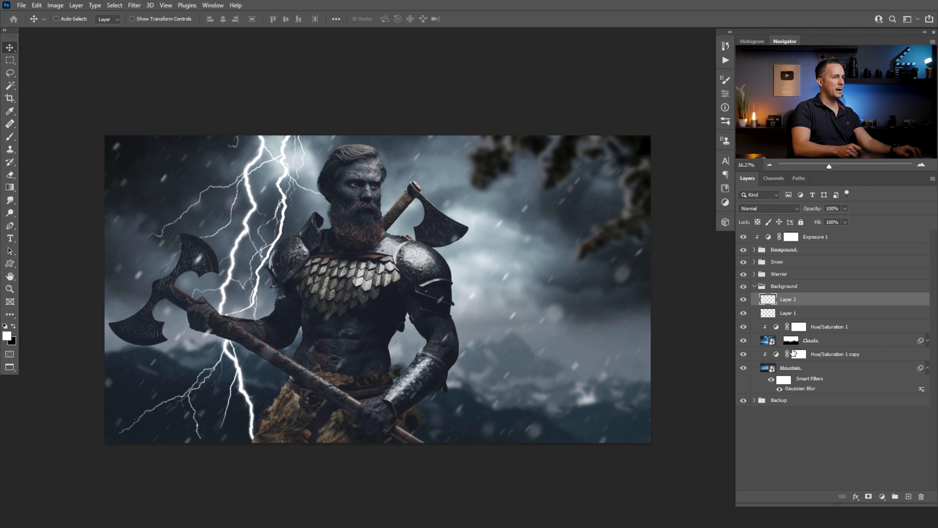
pyautogui.click(832, 317)
pyautogui.press('h')
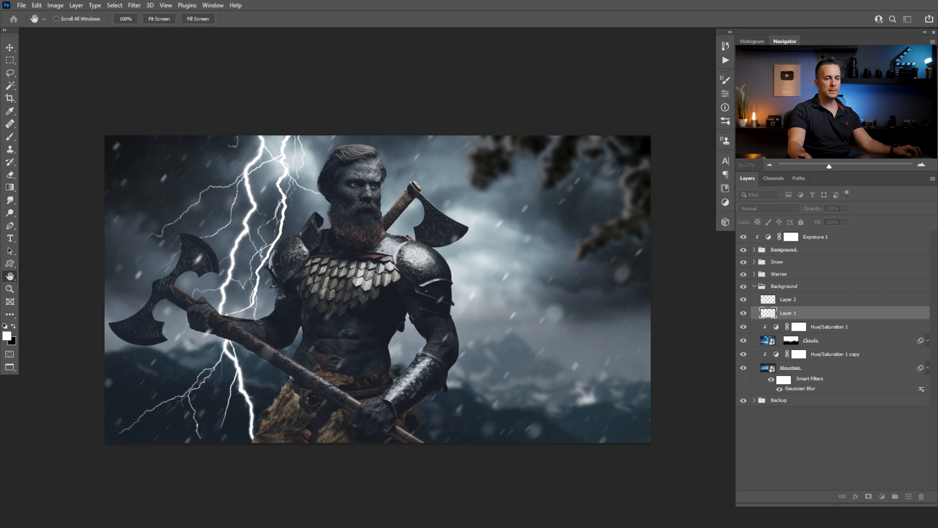
pyautogui.moveTo(937, 174); pyautogui.dragTo(620, 225)
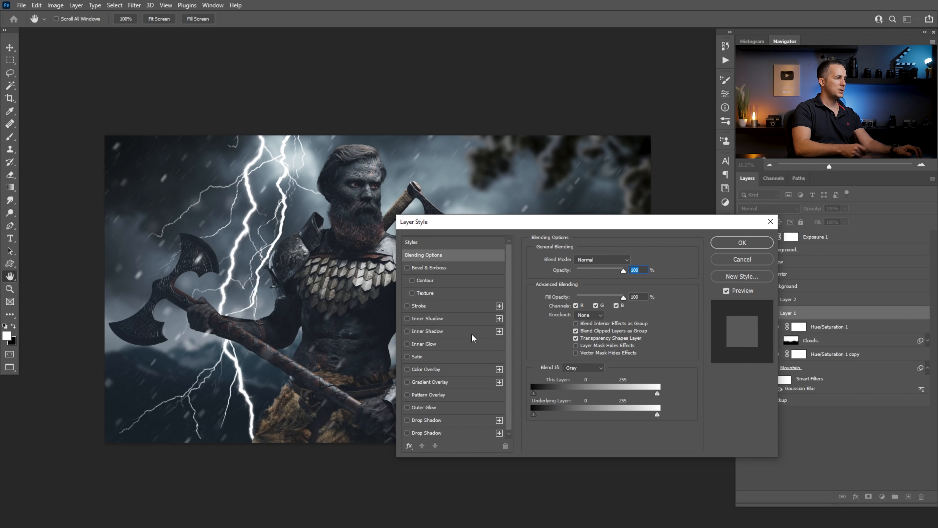
pyautogui.click(424, 406)
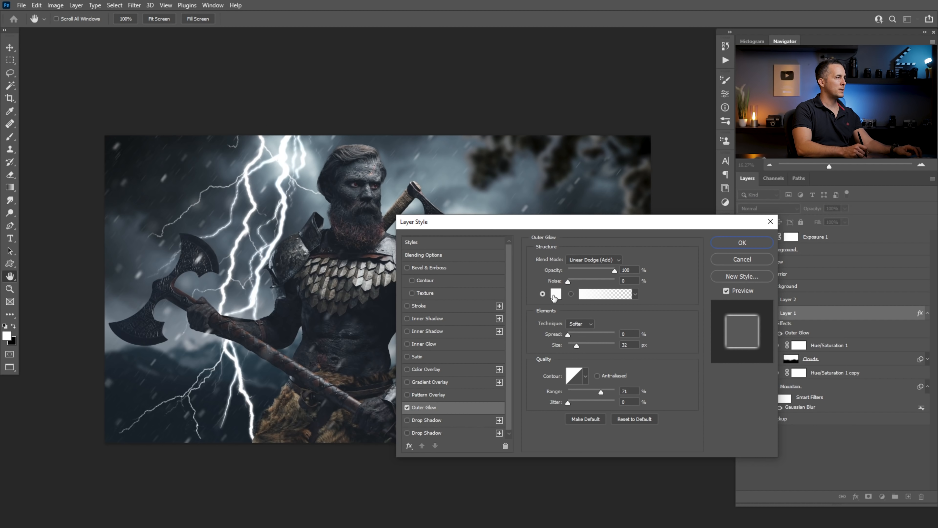
pyautogui.moveTo(576, 343)
pyautogui.mouseDown()
pyautogui.moveTo(599, 346)
pyautogui.moveTo(578, 344)
pyautogui.mouseUp()
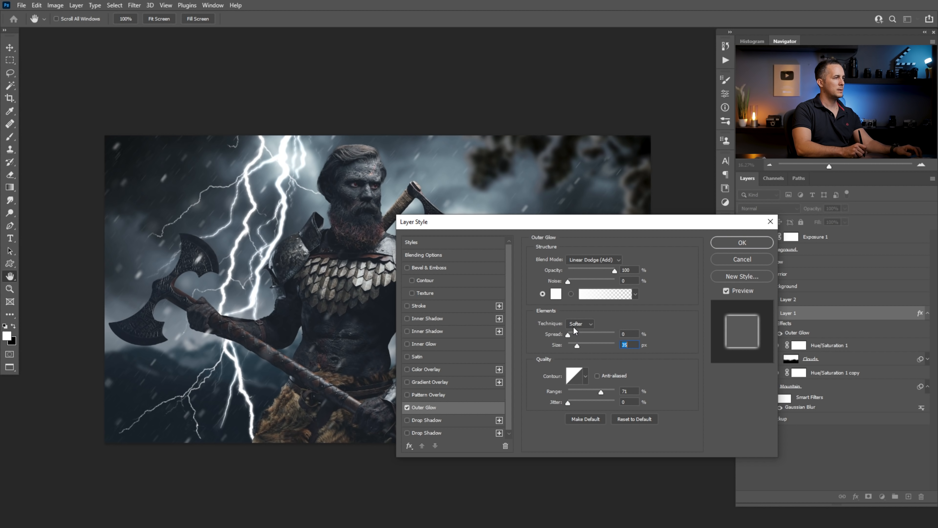
pyautogui.click(729, 241)
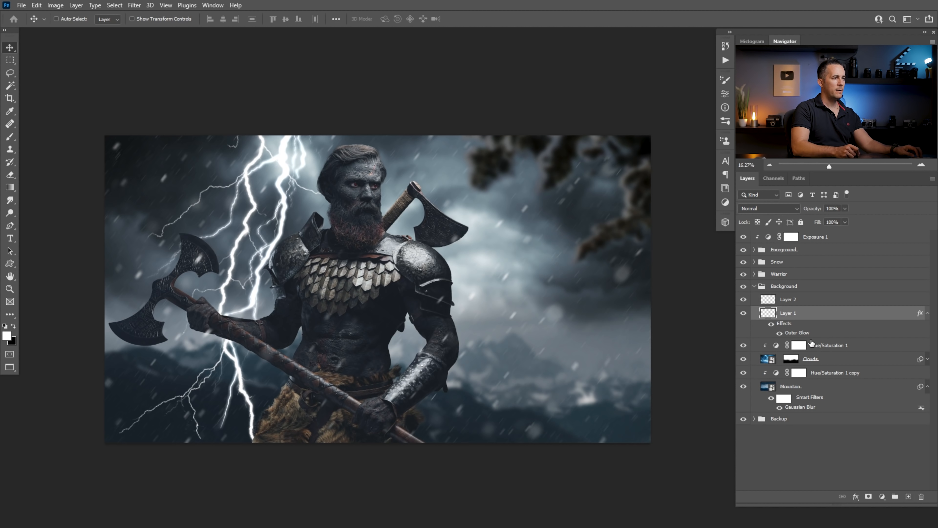
pyautogui.moveTo(790, 330); pyautogui.dragTo(816, 304)
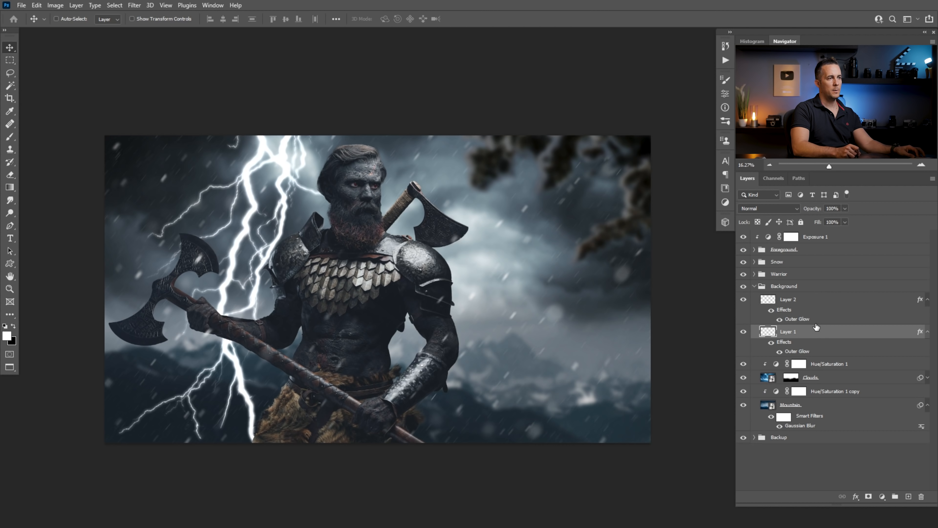
# Step: Group the two lightning layers and name the group Lightnings
pyautogui.click(774, 288)
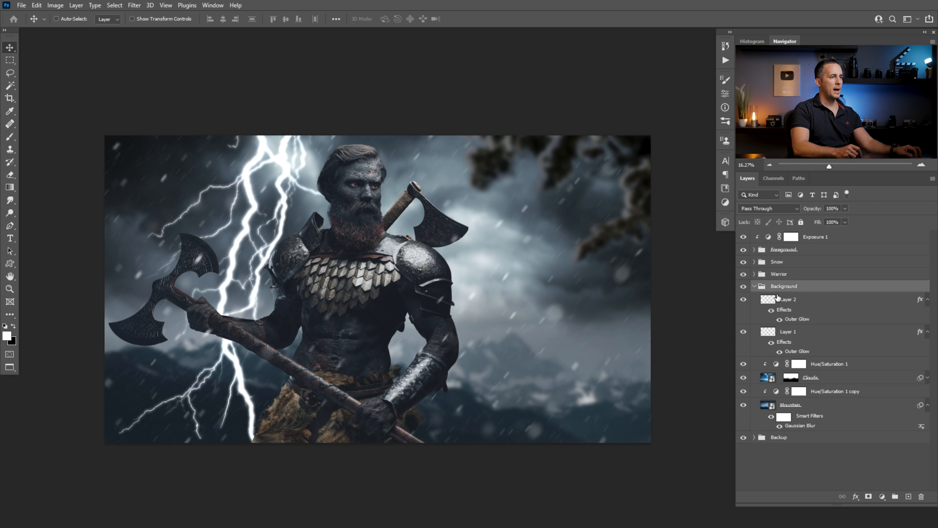
pyautogui.click(773, 299)
pyautogui.keyDown('ctrl'); pyautogui.click(771, 332); pyautogui.keyUp('ctrl')
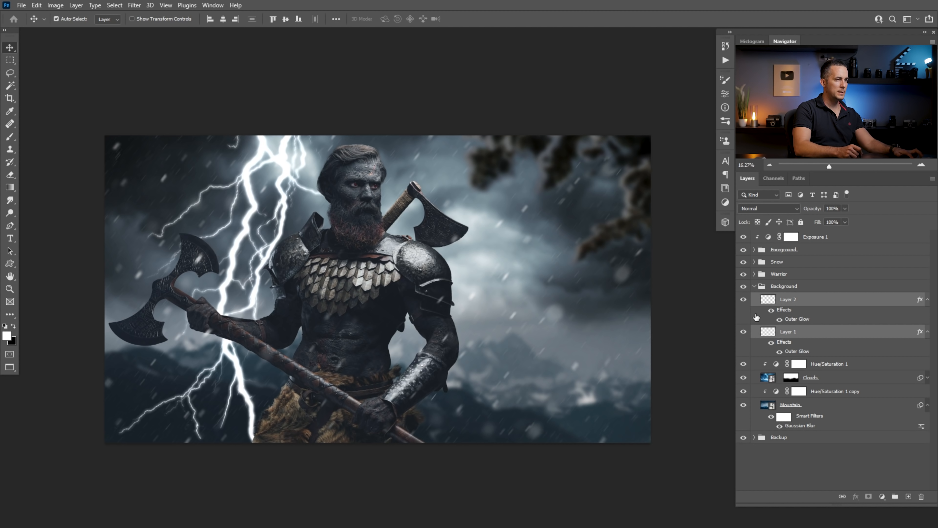
pyautogui.hotkey('ctrl', 'g')
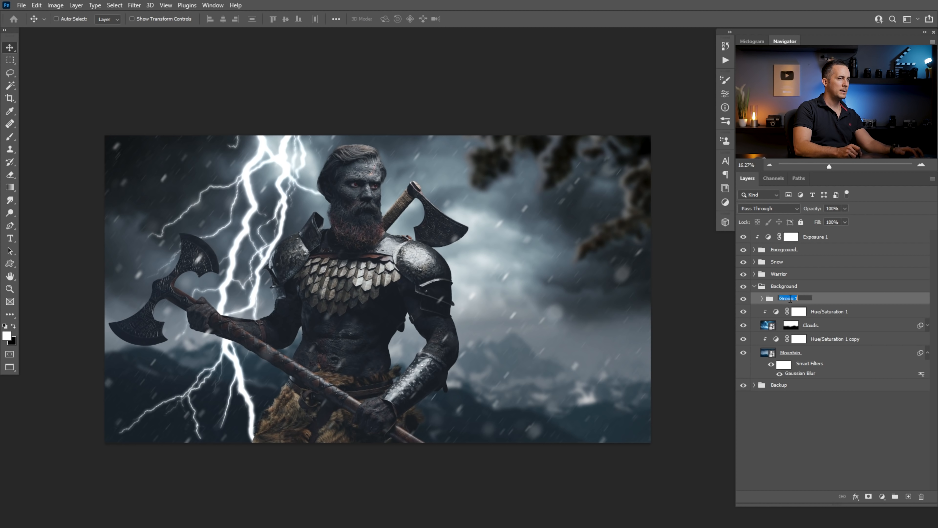
pyautogui.doubleClick(790, 300)
pyautogui.write('Ligh')
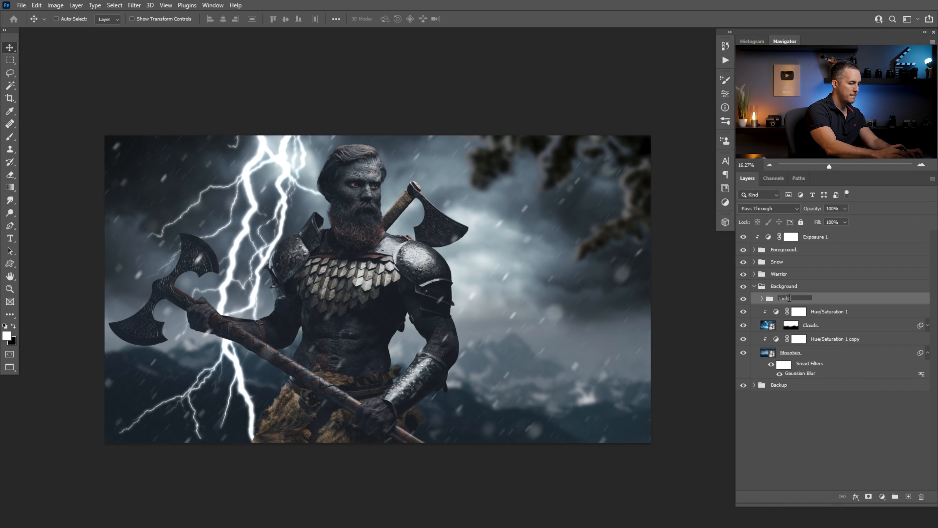
pyautogui.write('tnings')
pyautogui.press('Return')
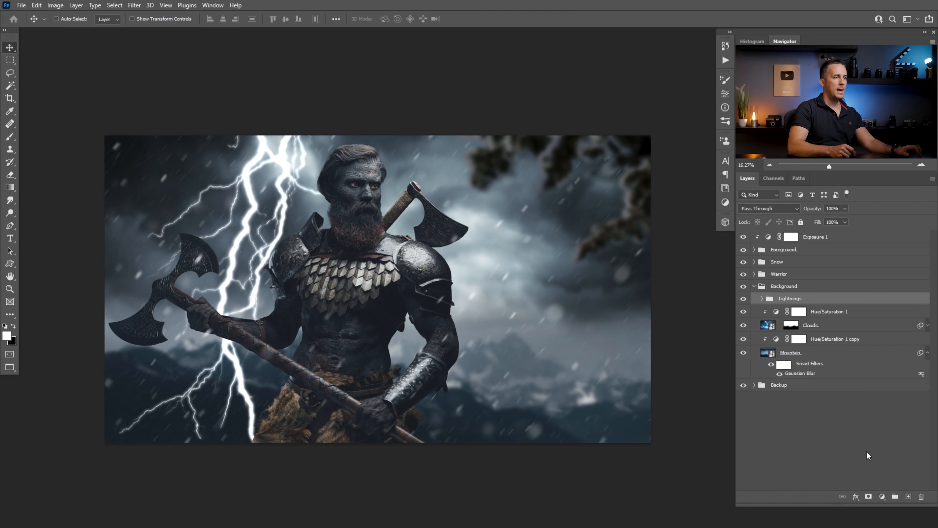
# Step: Add a layer mask to the Lightnings group and choose the Soft Round Pressure Opacity brush for painting in black
pyautogui.click(868, 497)
pyautogui.press('b')
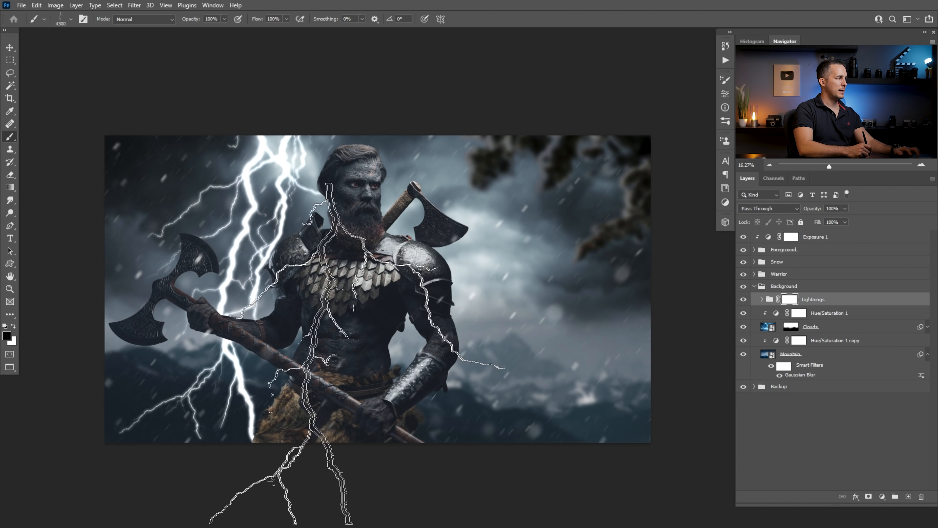
pyautogui.rightClick(425, 337)
pyautogui.moveTo(610, 289); pyautogui.dragTo(611, 267)
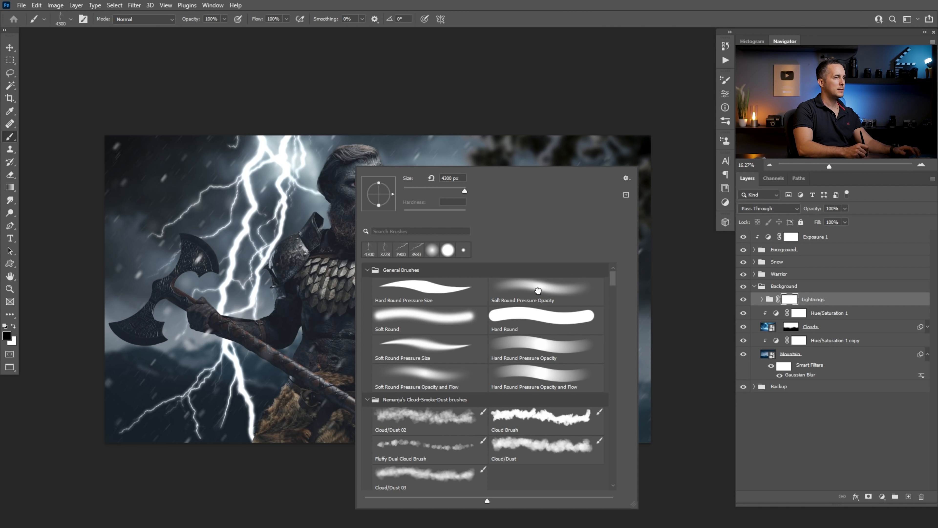
pyautogui.click(538, 289)
pyautogui.press('Return')
pyautogui.click(256, 364)
pyautogui.hotkey('ctrl', 'z')
# Step: Shrink the brush step by step to 700 px and mask out the lightning below the axe handle, over the mountains
pyautogui.press('[')
pyautogui.press('[')
pyautogui.press('[')
pyautogui.press('[')
pyautogui.press('[')
pyautogui.press('[')
pyautogui.press('[')
pyautogui.press('[')
pyautogui.press('[')
pyautogui.press('[')
pyautogui.press('[')
pyautogui.press('[')
pyautogui.press('[')
pyautogui.press('[')
pyautogui.press('[')
pyautogui.press('[')
pyautogui.press('[')
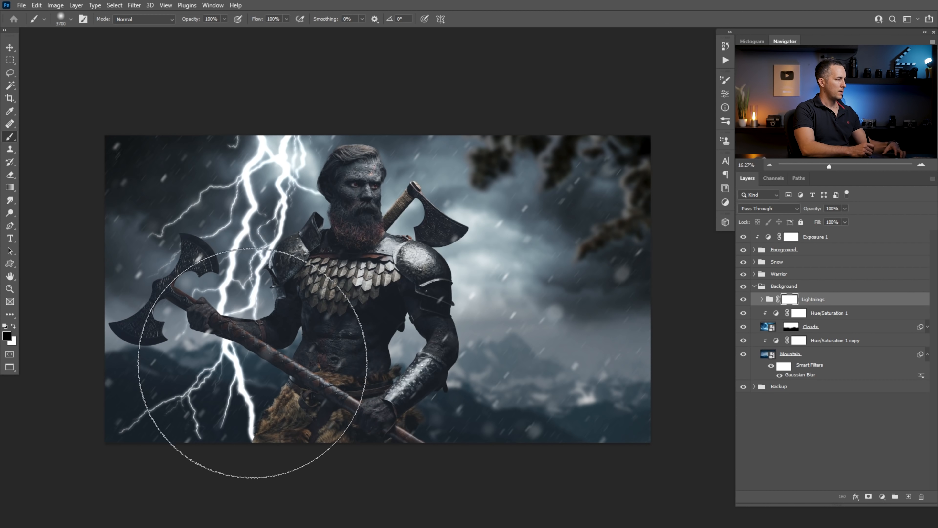
pyautogui.moveTo(231, 421)
pyautogui.mouseDown()
pyautogui.moveTo(210, 426)
pyautogui.moveTo(242, 424)
pyautogui.moveTo(209, 411)
pyautogui.moveTo(175, 421)
pyautogui.moveTo(205, 400)
pyautogui.mouseUp()
pyautogui.press('[')
pyautogui.press('[')
pyautogui.press('[')
pyautogui.press('[')
pyautogui.press('[')
pyautogui.press('[')
pyautogui.press('[')
pyautogui.press('[')
pyautogui.press('[')
pyautogui.press('[')
pyautogui.press('[')
pyautogui.press('[')
pyautogui.press('[')
pyautogui.press('[')
pyautogui.press('[')
pyautogui.press('[')
pyautogui.press('[')
pyautogui.press('[')
pyautogui.press('[')
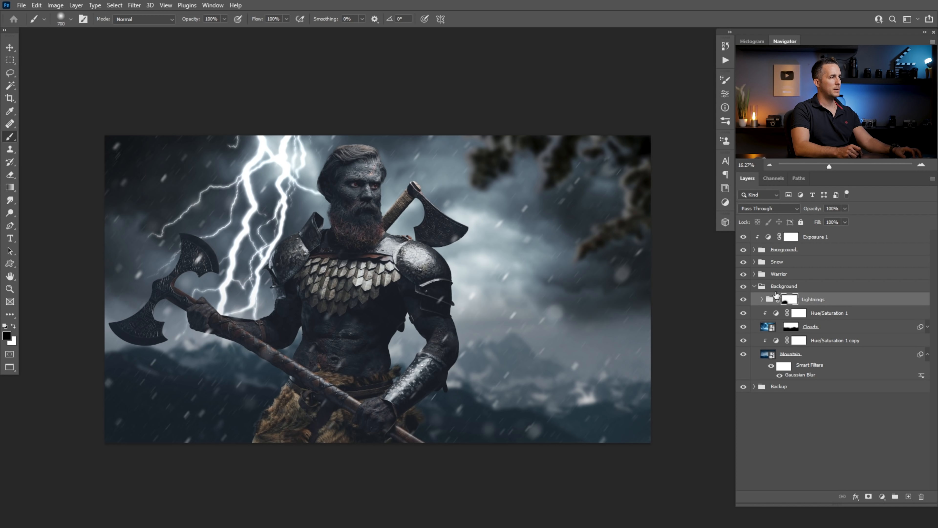
# Step: Move the Layer 2 lightning bolt closer to the warrior so that it crosses the other bolt
pyautogui.click(762, 299)
pyautogui.click(794, 313)
pyautogui.press('v')
pyautogui.moveTo(300, 281); pyautogui.dragTo(322, 279)
pyautogui.moveTo(319, 283); pyautogui.dragTo(313, 295)
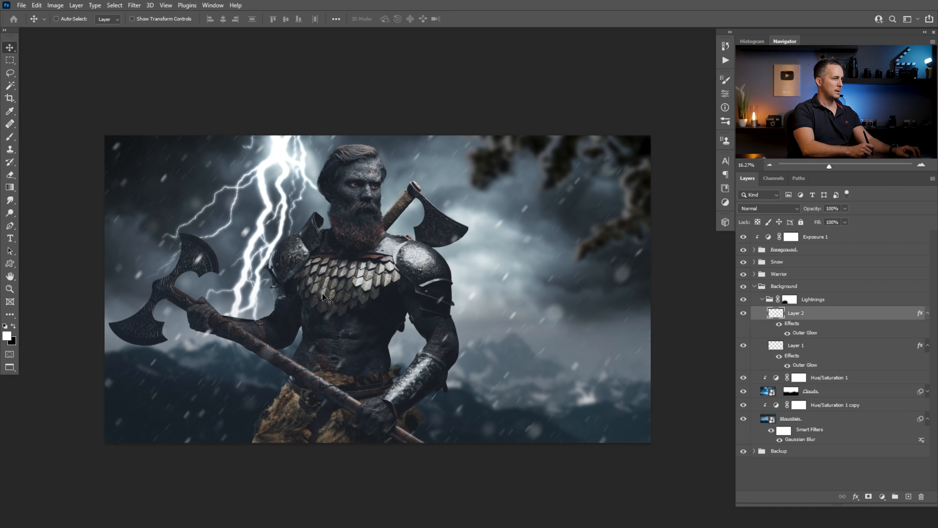
# Step: Disable the Lightnings group mask and scale the group to about 67%, placing it in the sky above the axe handle
pyautogui.keyDown('shift'); pyautogui.click(790, 300); pyautogui.keyUp('shift')
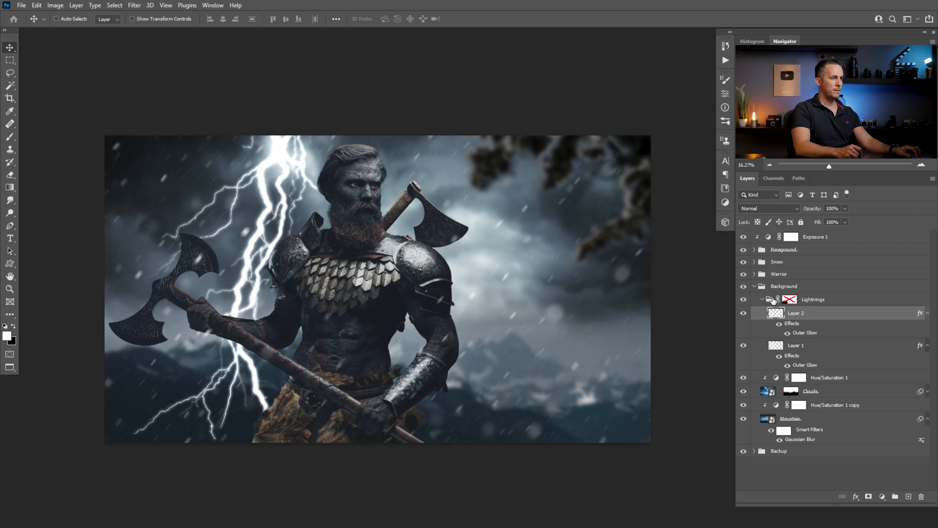
pyautogui.click(774, 300)
pyautogui.hotkey('ctrl', 't')
pyautogui.moveTo(436, 283); pyautogui.dragTo(317, 247)
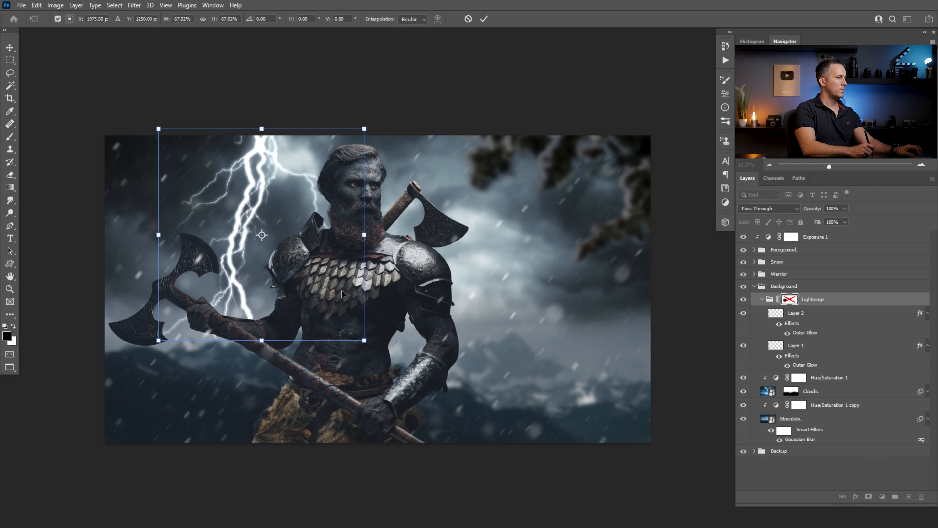
pyautogui.press('Return')
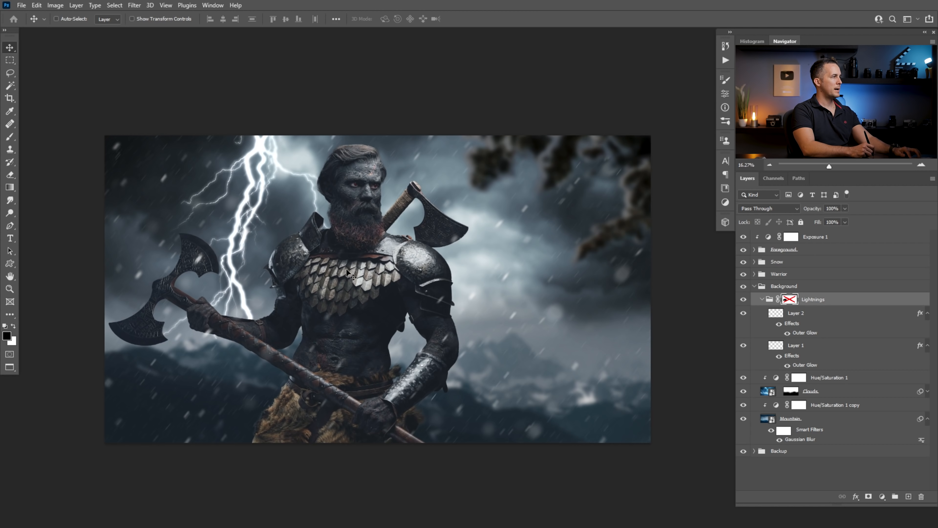
# Step: Try rotating the Layer 2 lightning bolt to about -4.7°, compare it with the previous placement and undo the rotation
pyautogui.click(783, 315)
pyautogui.moveTo(257, 283)
pyautogui.mouseDown()
pyautogui.moveTo(281, 276)
pyautogui.moveTo(261, 276)
pyautogui.mouseUp()
pyautogui.hotkey('ctrl', 't')
pyautogui.moveTo(392, 231); pyautogui.dragTo(390, 220)
pyautogui.moveTo(298, 240); pyautogui.dragTo(304, 240)
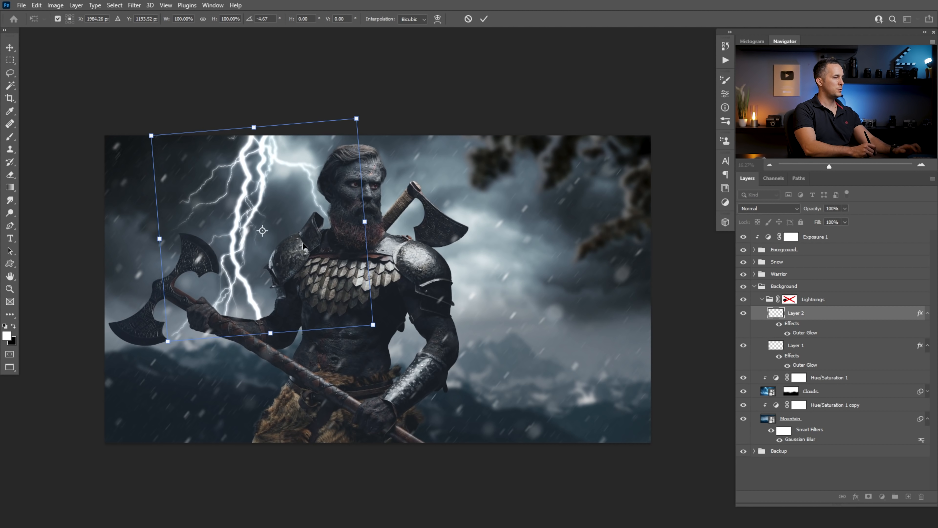
pyautogui.press('Return')
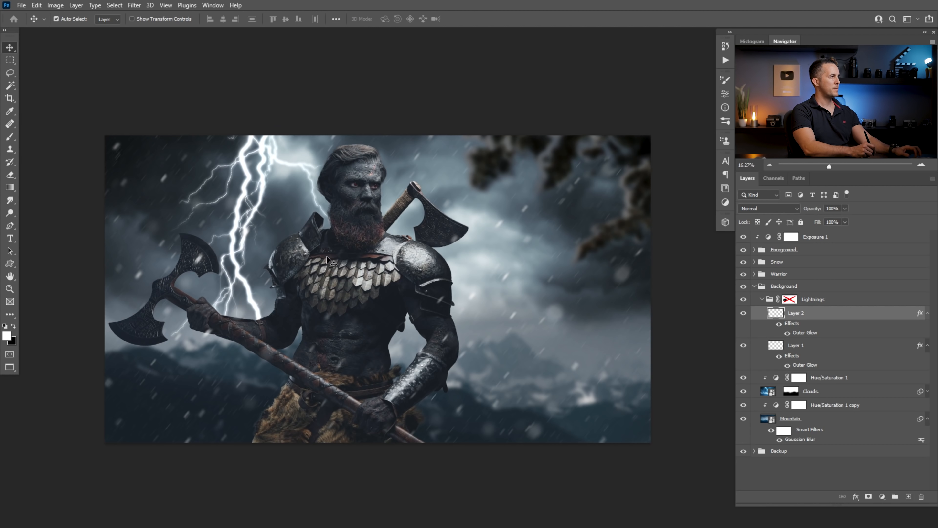
pyautogui.hotkey('ctrl', 'z')
pyautogui.hotkey('ctrl', 'shift', 'z')
pyautogui.hotkey('ctrl', 'z')
# Step: Try rotating and moving the lightning bolts apart in the sky, and undo the change
pyautogui.moveTo(290, 217); pyautogui.dragTo(293, 220)
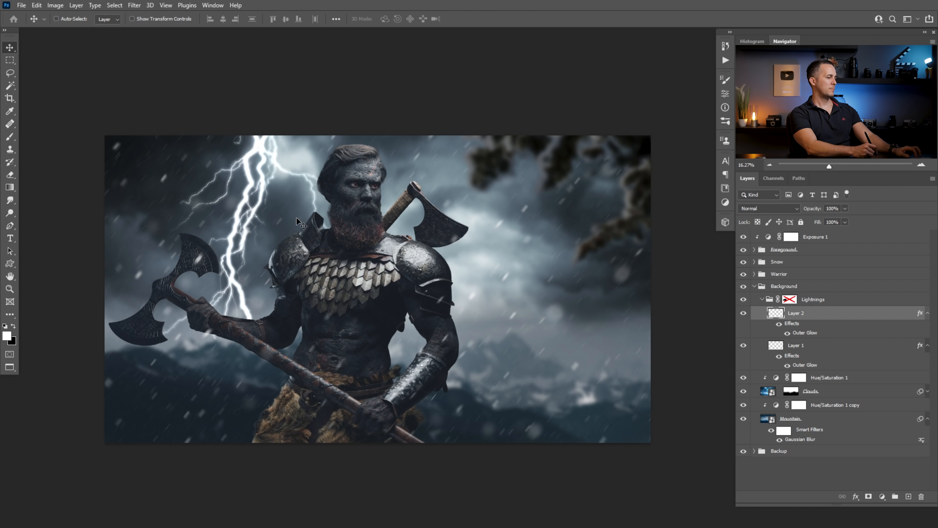
pyautogui.hotkey('ctrl', 't')
pyautogui.moveTo(416, 148); pyautogui.dragTo(419, 154)
pyautogui.moveTo(336, 199); pyautogui.dragTo(330, 208)
pyautogui.press('Return')
pyautogui.moveTo(338, 255); pyautogui.dragTo(335, 251)
pyautogui.hotkey('ctrl', 'space')
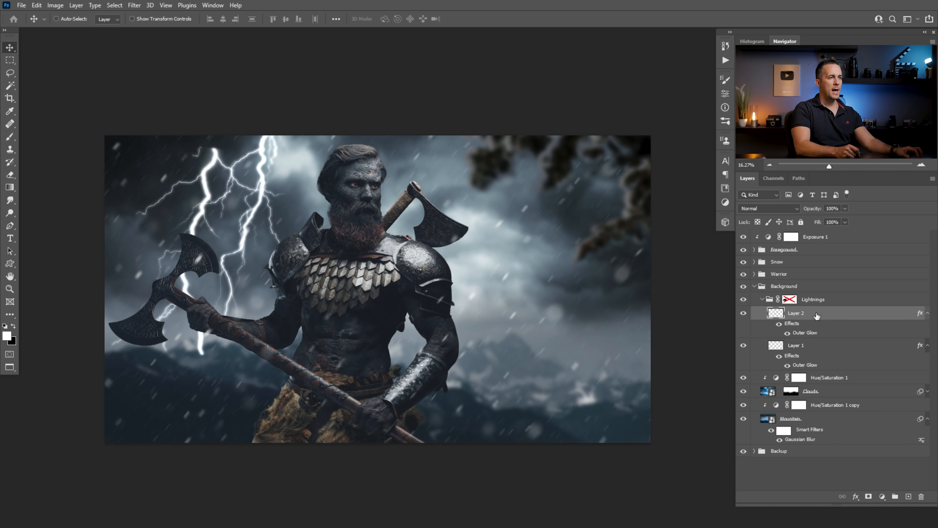
pyautogui.hotkey('ctrl', 'z')
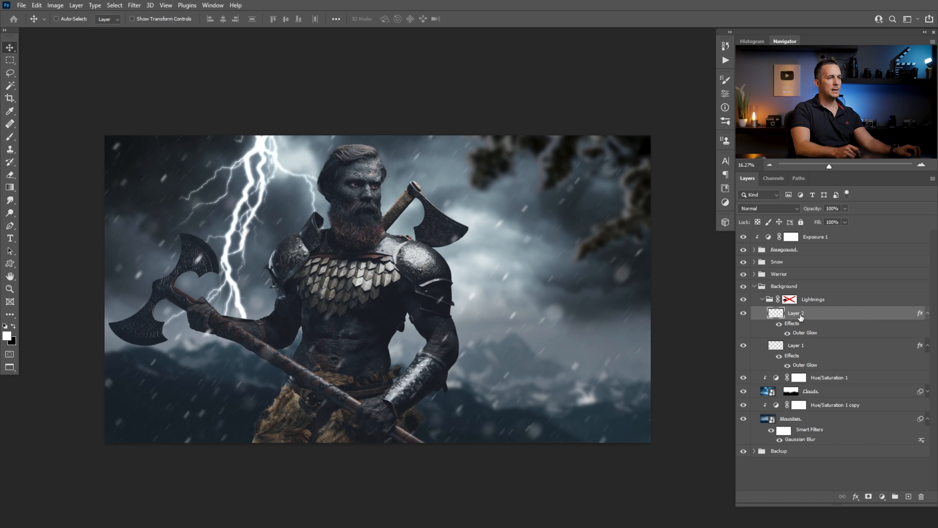
# Step: Convert both lightning layers, Layer 2 and Layer 1, to separate smart objects
pyautogui.rightClick(837, 319)
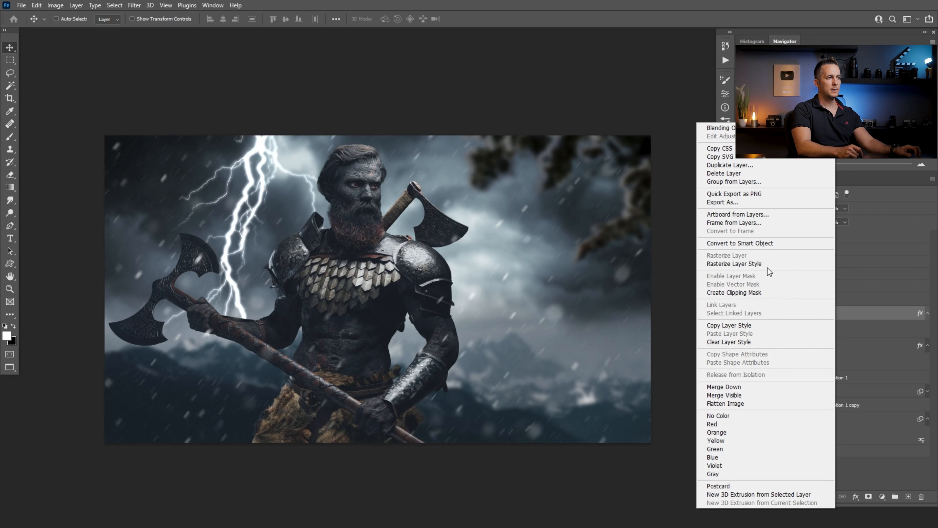
pyautogui.click(770, 243)
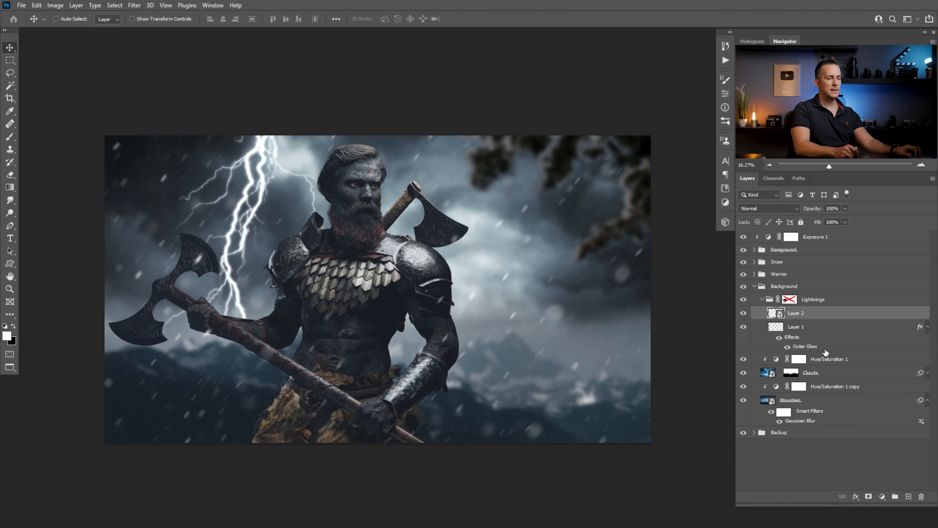
pyautogui.rightClick(828, 330)
pyautogui.click(770, 243)
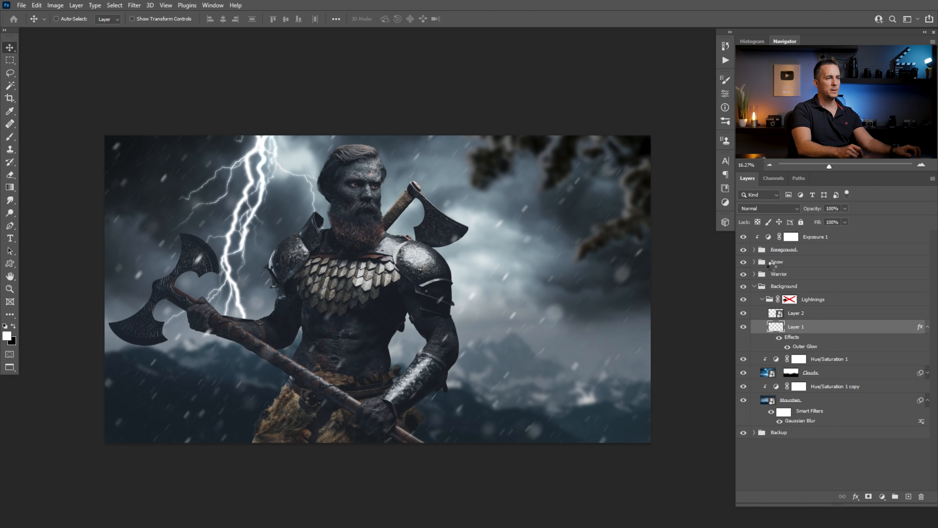
# Step: Apply a 20-pixel Gaussian Blur to the Layer 1 lightning and repeat the blur on Layer 2
pyautogui.click(134, 6)
pyautogui.moveTo(148, 124)
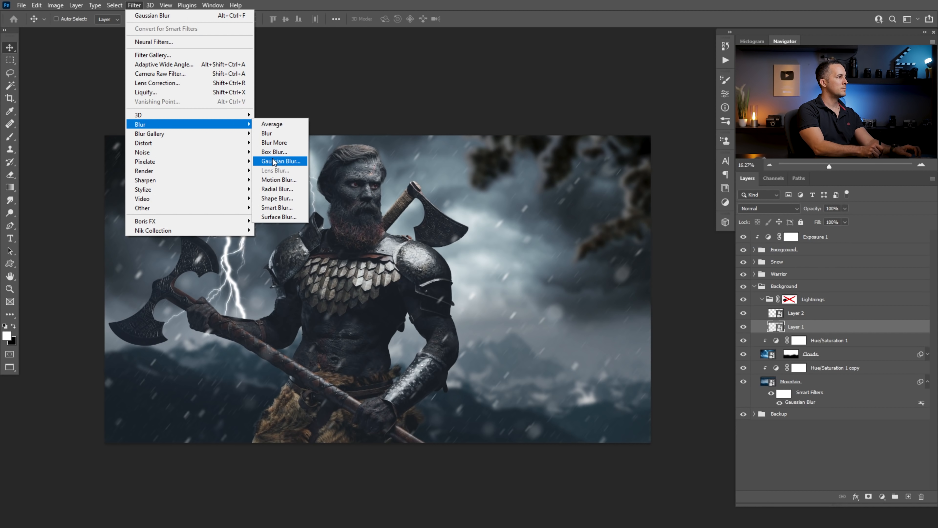
pyautogui.click(281, 161)
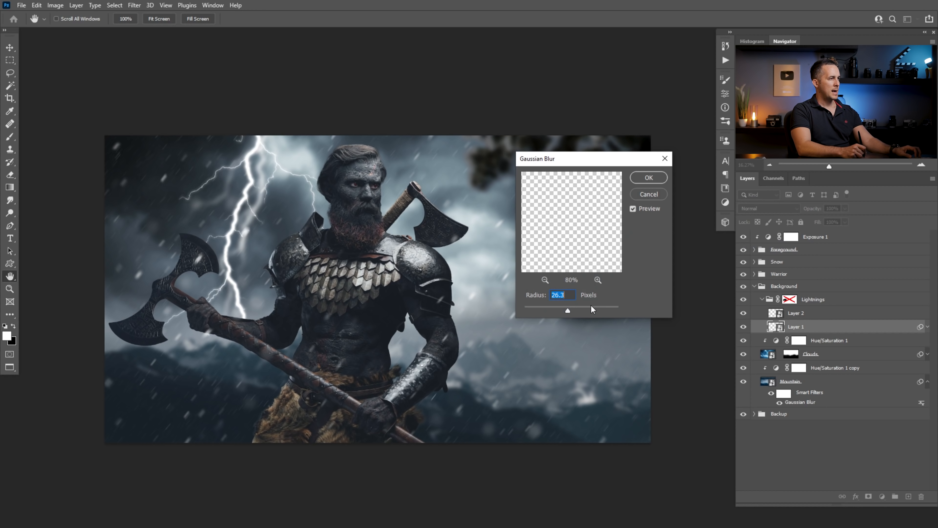
pyautogui.write('20')
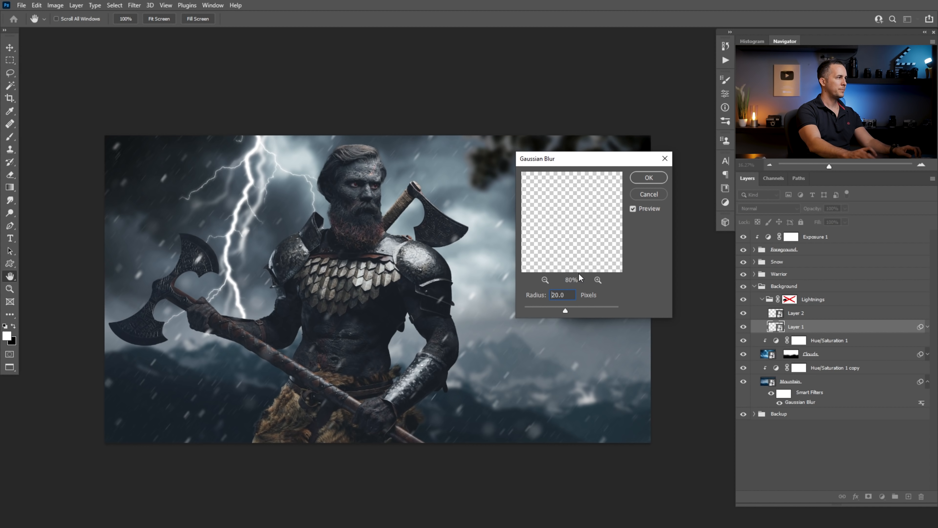
pyautogui.press('Return')
pyautogui.click(818, 313)
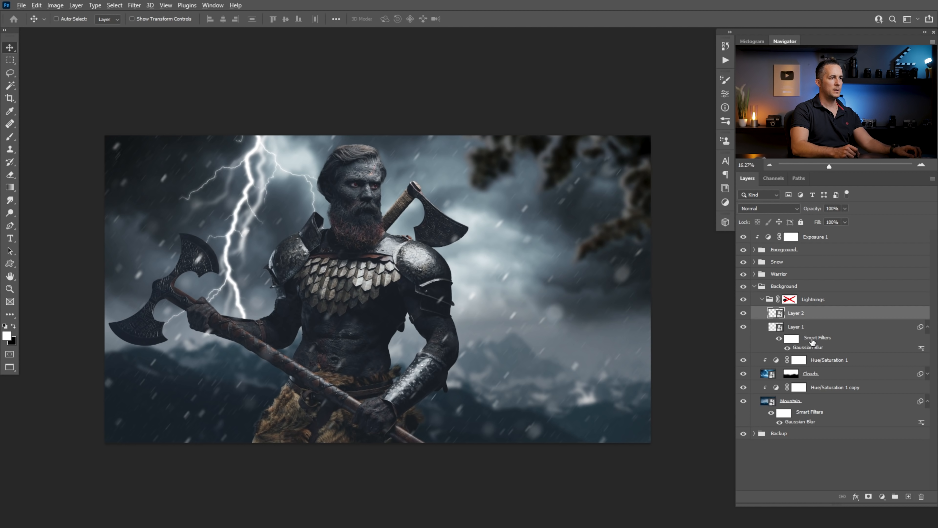
pyautogui.click(819, 327)
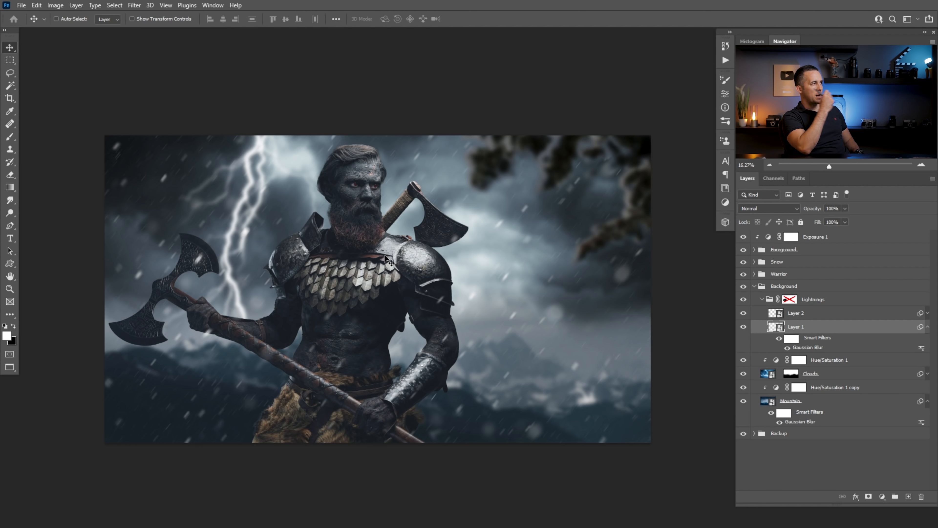
# Step: Lower the opacity of the Lightnings group to 70%
pyautogui.click(789, 299)
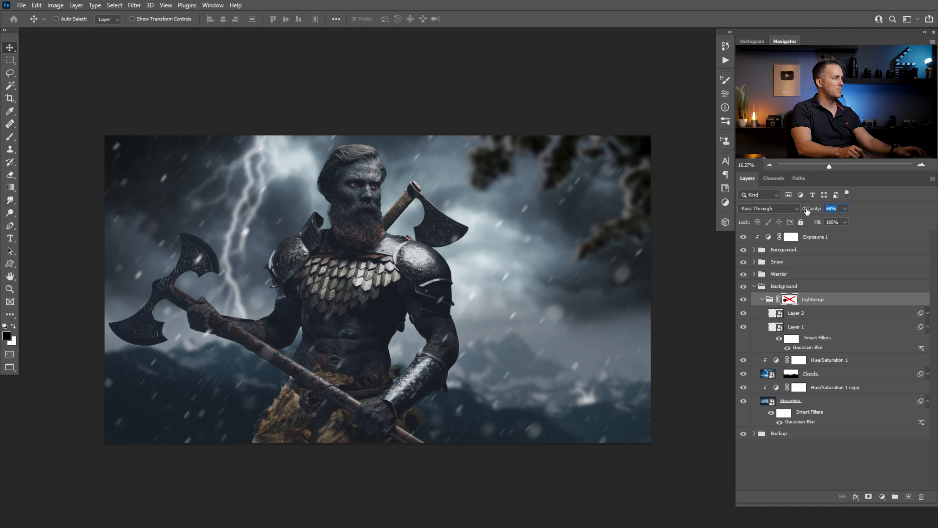
pyautogui.hotkey('ctrl', 'space')
pyautogui.moveTo(395, 339); pyautogui.dragTo(383, 347)
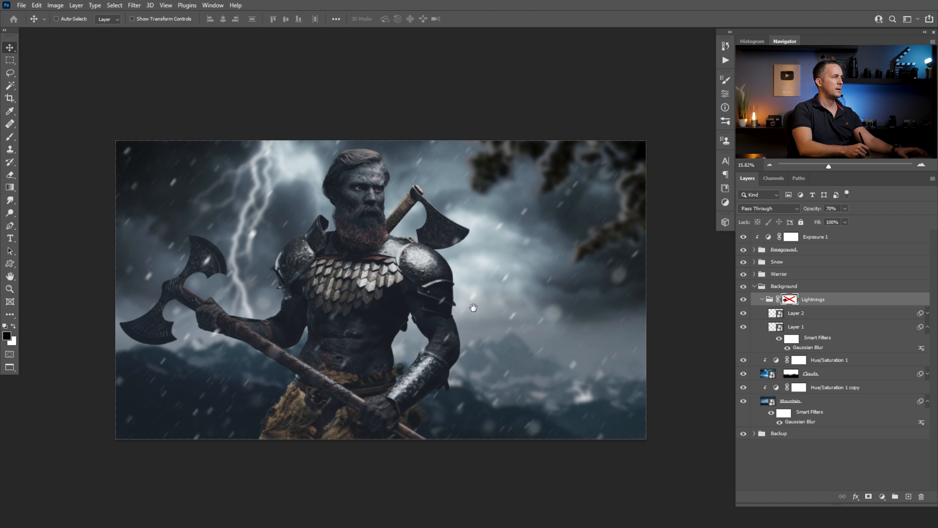
# Step: Open the Warrior group and nudge the warrior's position within the scene
pyautogui.click(754, 274)
pyautogui.click(766, 276)
pyautogui.moveTo(373, 337)
pyautogui.mouseDown()
pyautogui.moveTo(383, 337)
pyautogui.moveTo(369, 333)
pyautogui.mouseUp()
pyautogui.hotkey('ctrl', 'space')
pyautogui.moveTo(396, 311); pyautogui.dragTo(356, 298)
pyautogui.moveTo(390, 273); pyautogui.dragTo(399, 272)
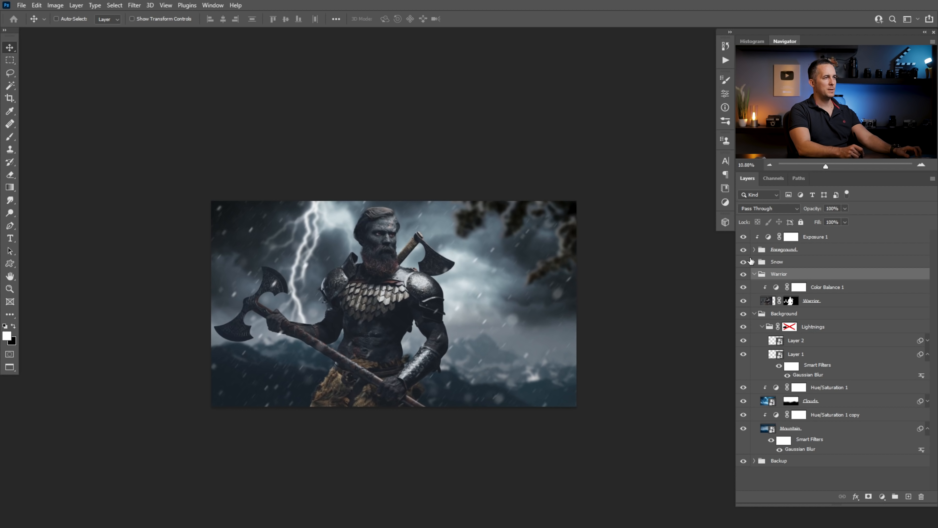
# Step: Compare the scene with and without the Foreground group's branches, leaving the group hidden
pyautogui.click(743, 250)
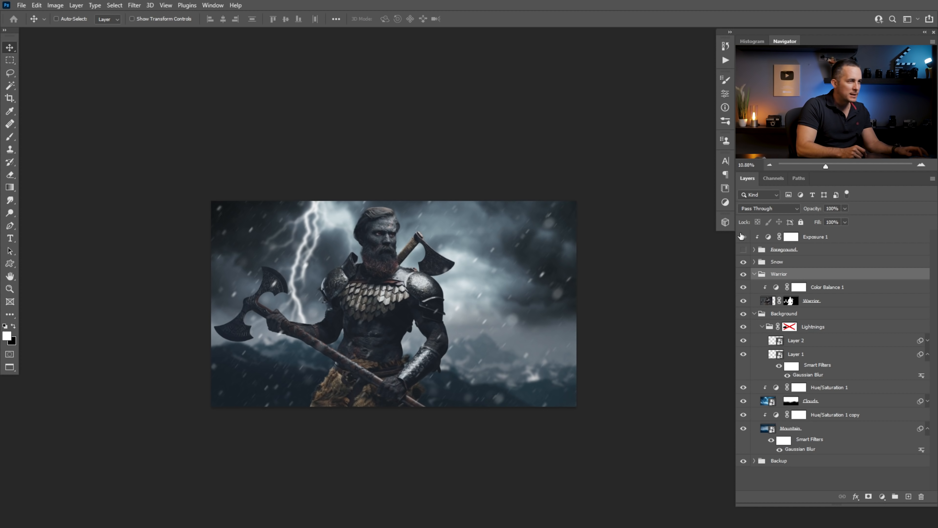
pyautogui.click(741, 251)
pyautogui.click(740, 252)
pyautogui.hotkey('ctrl', 'space')
pyautogui.moveTo(495, 308); pyautogui.dragTo(535, 276)
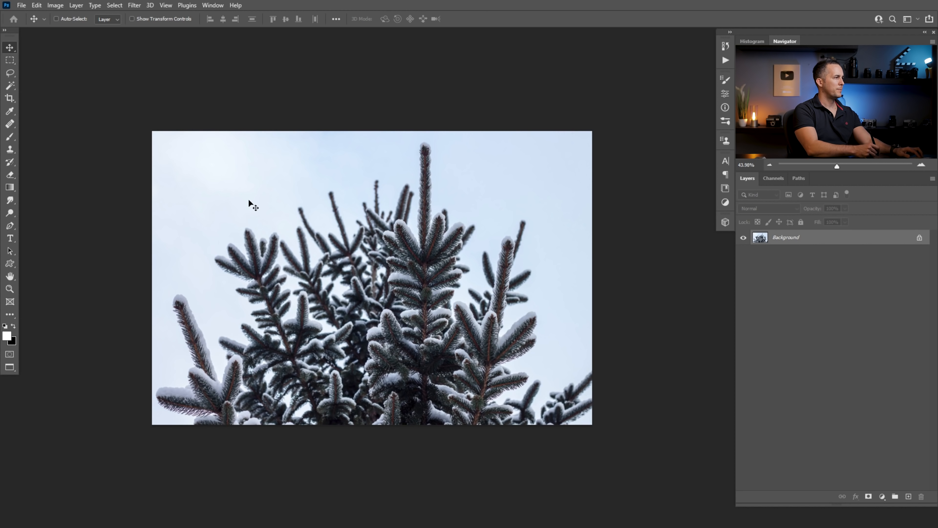
# Step: Select the whole sky behind the snowy fir branches with the Magic Wand and mask it out, keeping only the branches
pyautogui.press('w')
pyautogui.click(231, 199)
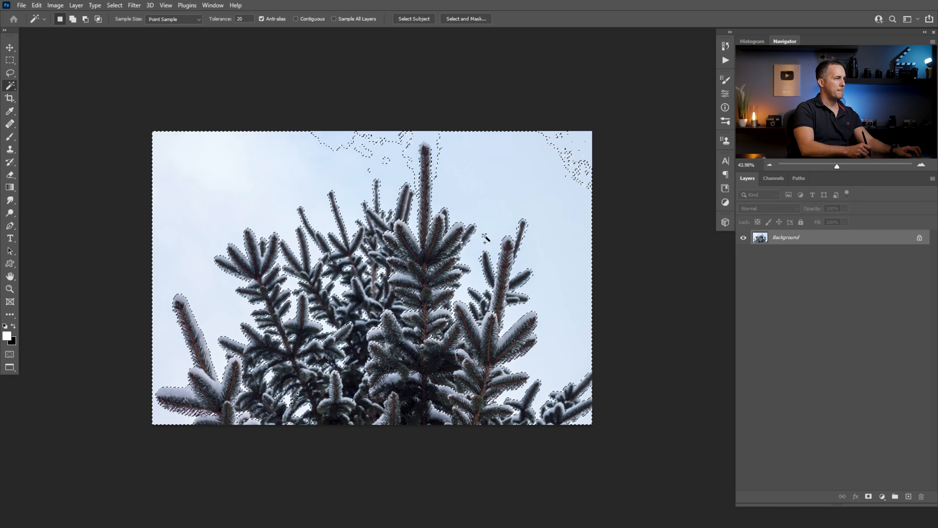
pyautogui.keyDown('shift'); pyautogui.click(391, 144); pyautogui.keyUp('shift')
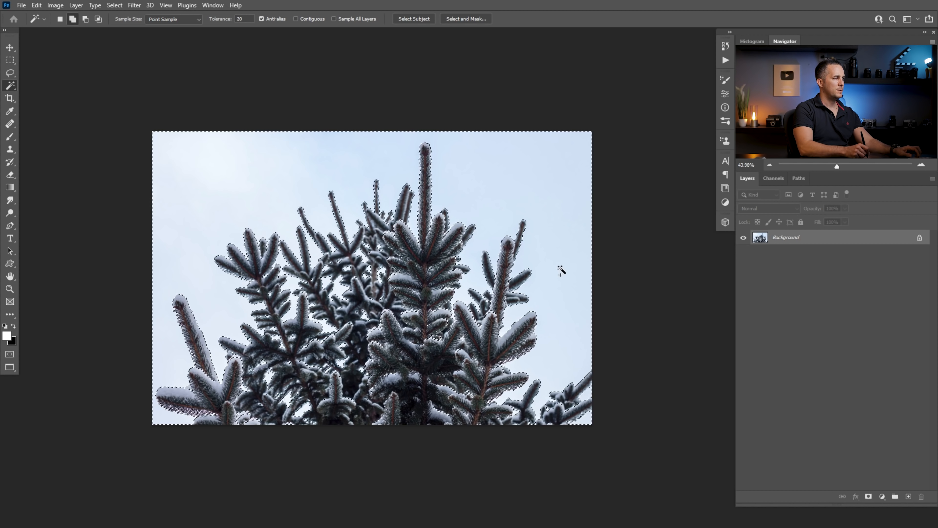
pyautogui.keyDown('alt'); pyautogui.click(869, 496); pyautogui.keyUp('alt')
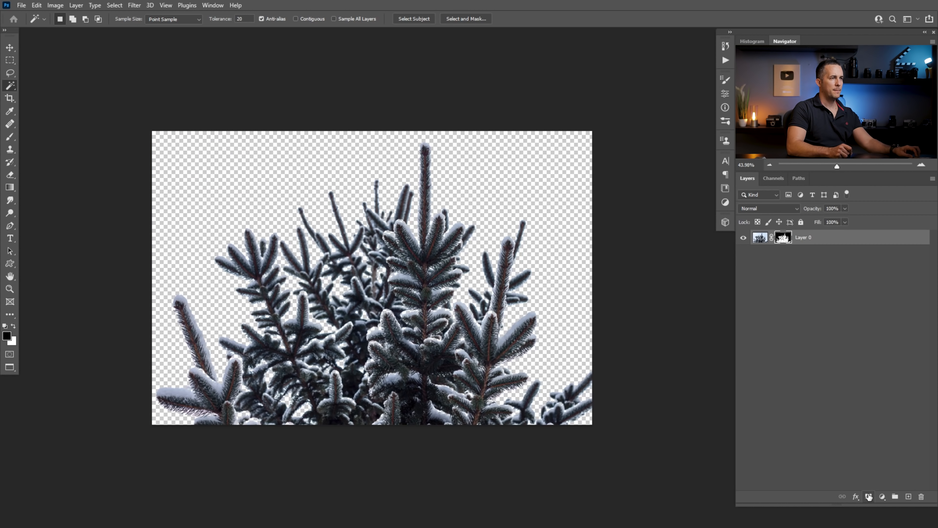
pyautogui.press('x')
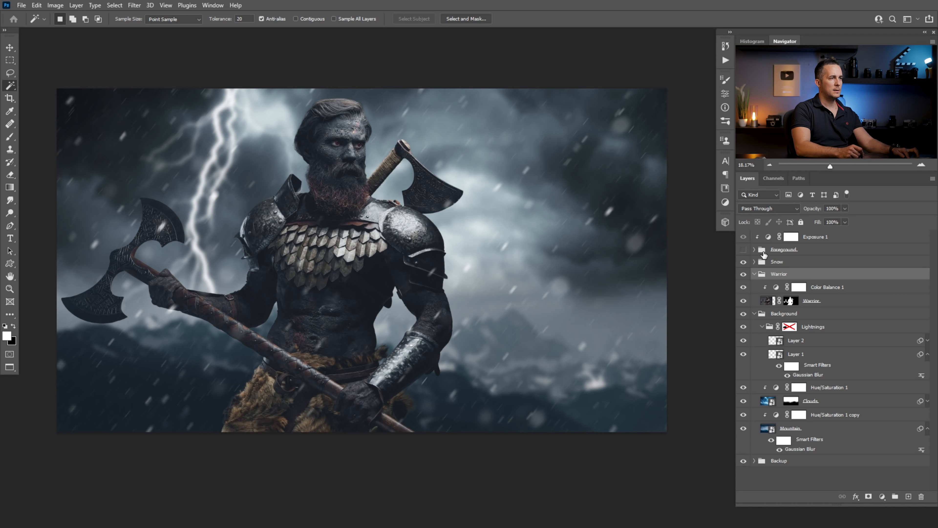
# Step: Paste the cut-out fir branches into the Foreground group above Foreground copy and hide the two older branch layers
pyautogui.click(754, 250)
pyautogui.click(768, 264)
pyautogui.hotkey('ctrl', 'v')
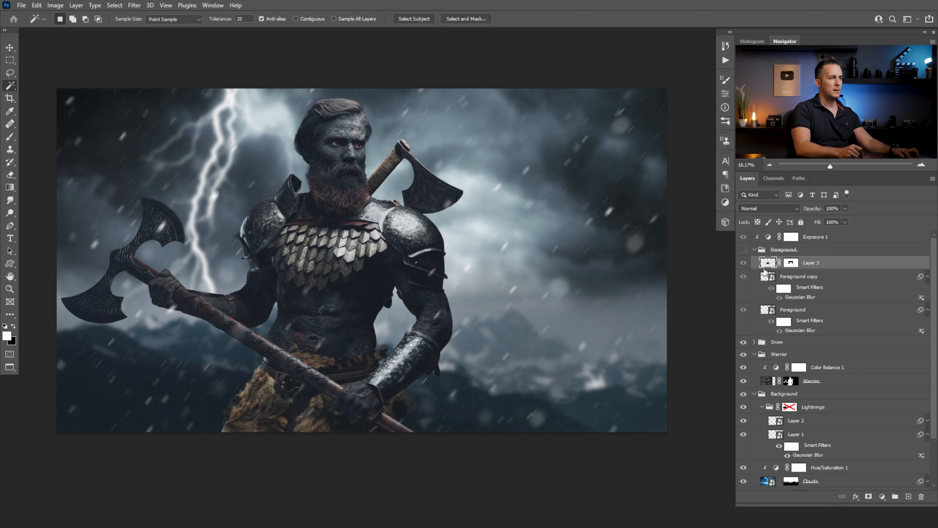
pyautogui.click(744, 310)
pyautogui.click(744, 277)
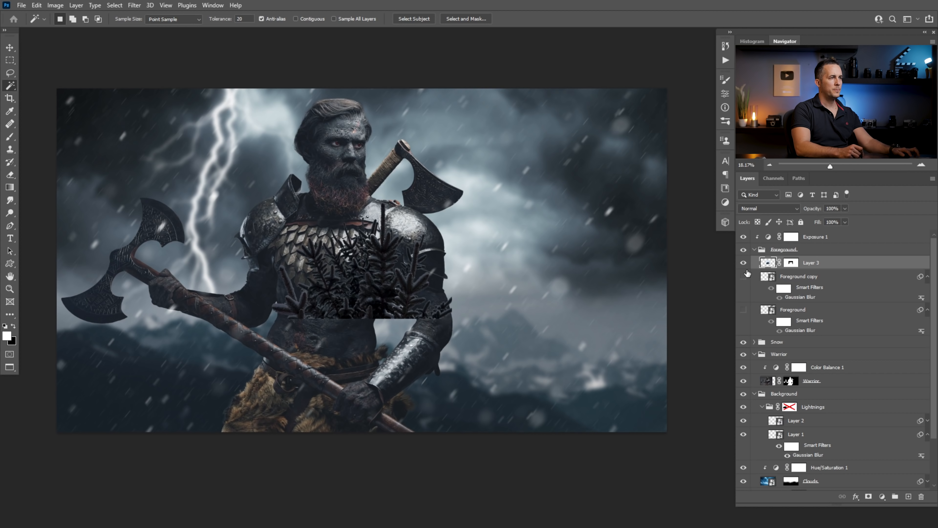
# Step: Transform the pasted fir branches so they stand upright and fill the lower-right corner of the scene
pyautogui.press('v')
pyautogui.moveTo(403, 307); pyautogui.dragTo(545, 282)
pyautogui.hotkey('ctrl', 't')
pyautogui.moveTo(644, 223); pyautogui.dragTo(445, 104)
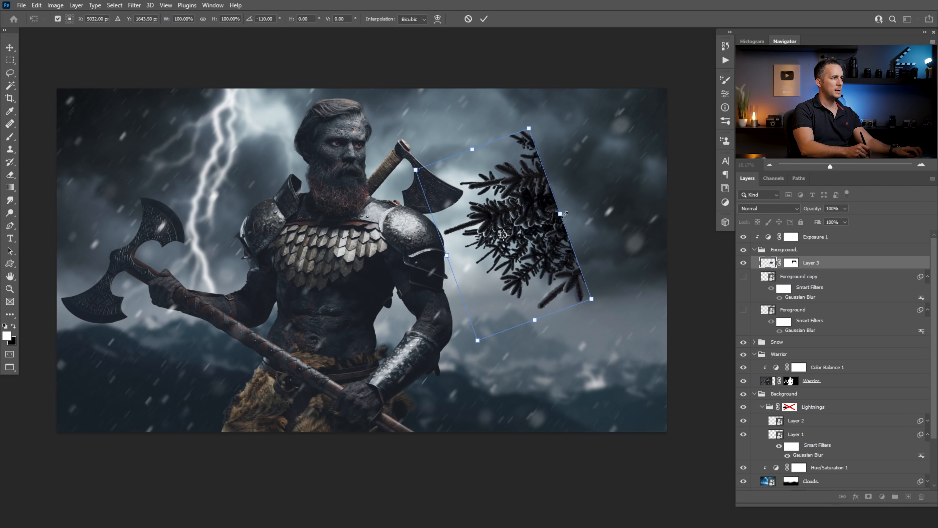
pyautogui.moveTo(568, 209)
pyautogui.mouseDown()
pyautogui.moveTo(635, 177)
pyautogui.moveTo(665, 188)
pyautogui.moveTo(606, 188)
pyautogui.moveTo(576, 202)
pyautogui.mouseUp()
pyautogui.moveTo(547, 246); pyautogui.dragTo(653, 119)
pyautogui.moveTo(667, 171); pyautogui.dragTo(522, 270)
pyautogui.moveTo(624, 199); pyautogui.dragTo(439, 287)
pyautogui.moveTo(440, 286); pyautogui.dragTo(623, 274)
pyautogui.moveTo(652, 305); pyautogui.dragTo(637, 446)
pyautogui.moveTo(599, 298); pyautogui.dragTo(590, 264)
pyautogui.moveTo(617, 325)
pyautogui.mouseDown()
pyautogui.moveTo(562, 323)
pyautogui.moveTo(608, 325)
pyautogui.mouseUp()
pyautogui.press('Return')
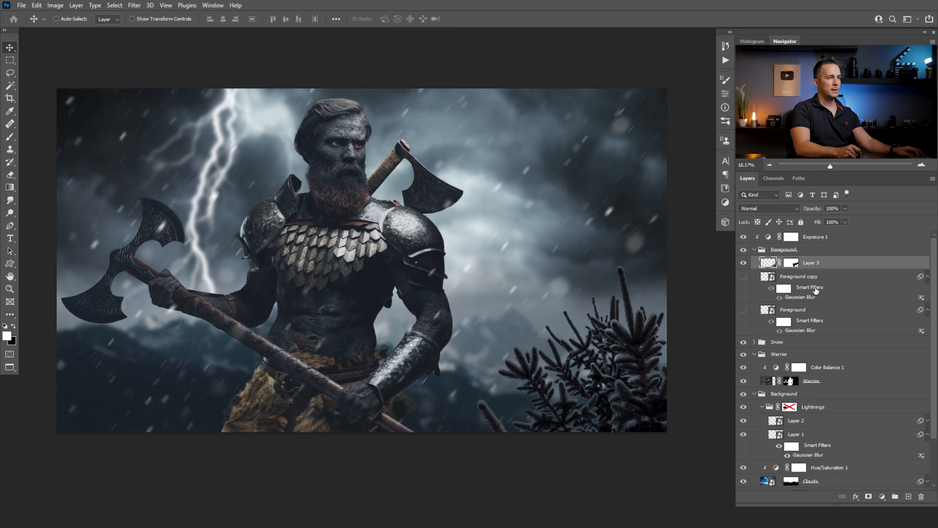
# Step: Convert Layer 3 to a smart object and copy the Foreground copy layer's Gaussian Blur onto it
pyautogui.rightClick(798, 267)
pyautogui.click(820, 285)
pyautogui.rightClick(829, 270)
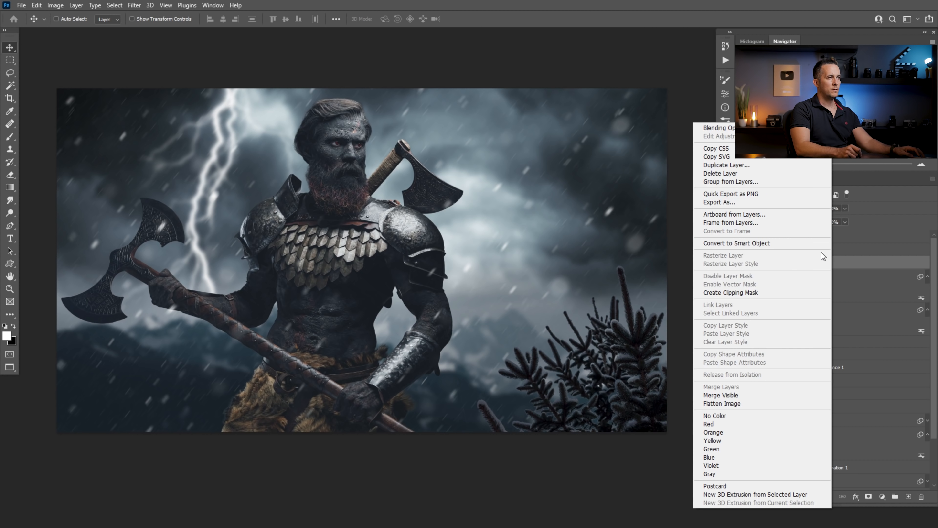
pyautogui.click(787, 243)
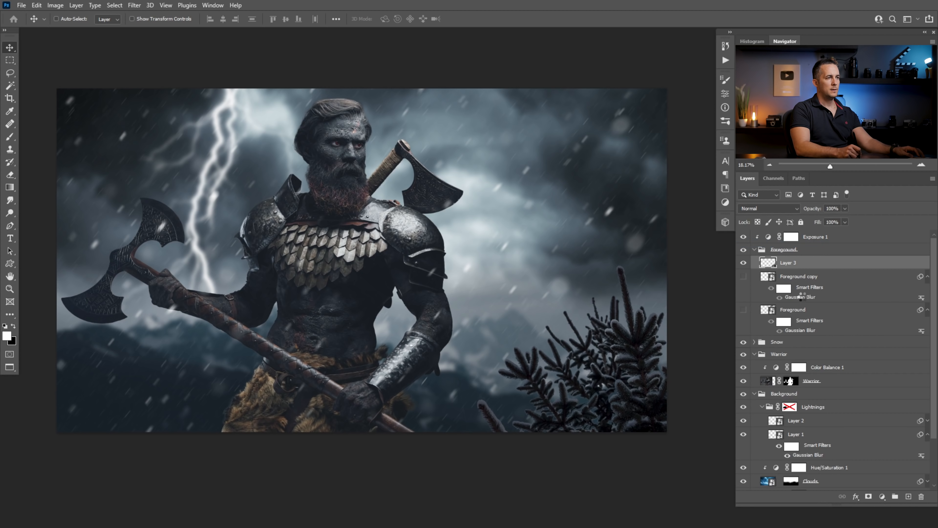
pyautogui.moveTo(804, 300); pyautogui.dragTo(821, 263)
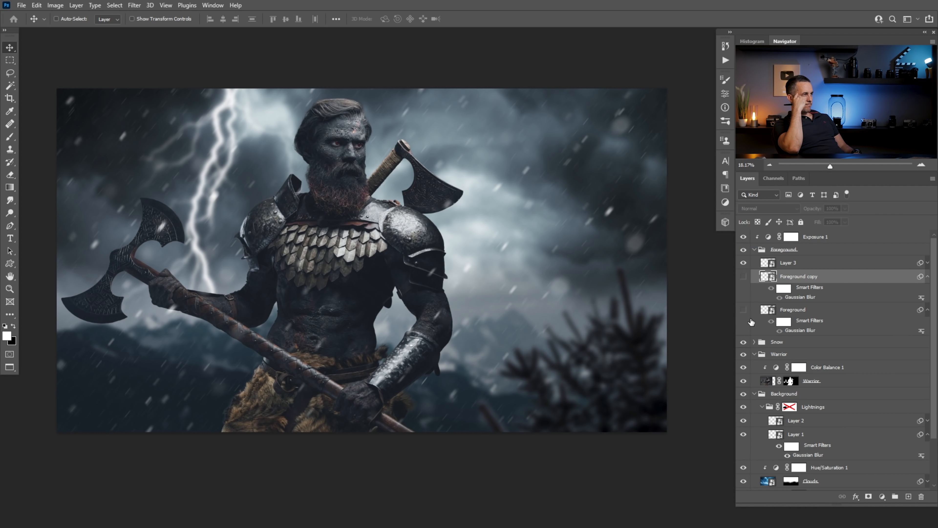
# Step: Compare the fir branches with the older Foreground copy and Foreground layers by showing and hiding each one
pyautogui.click(743, 276)
pyautogui.click(744, 276)
pyautogui.click(743, 310)
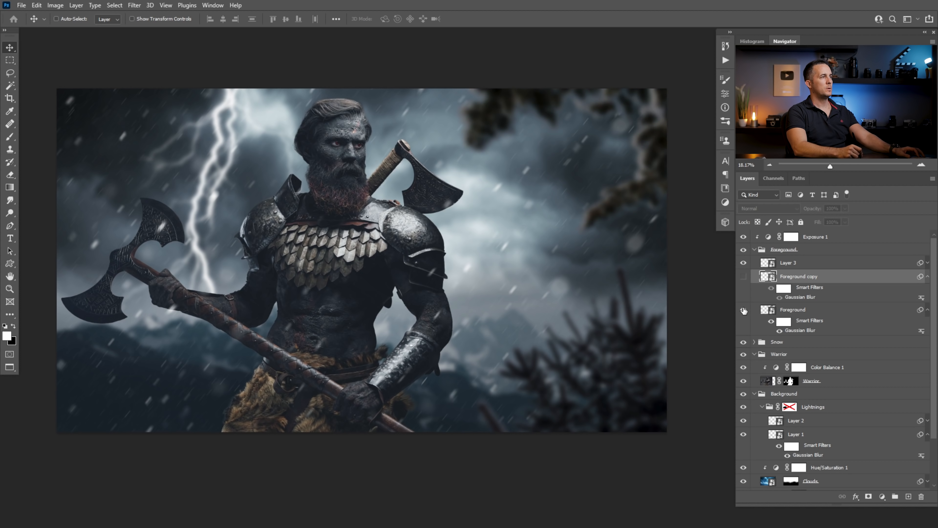
pyautogui.click(743, 310)
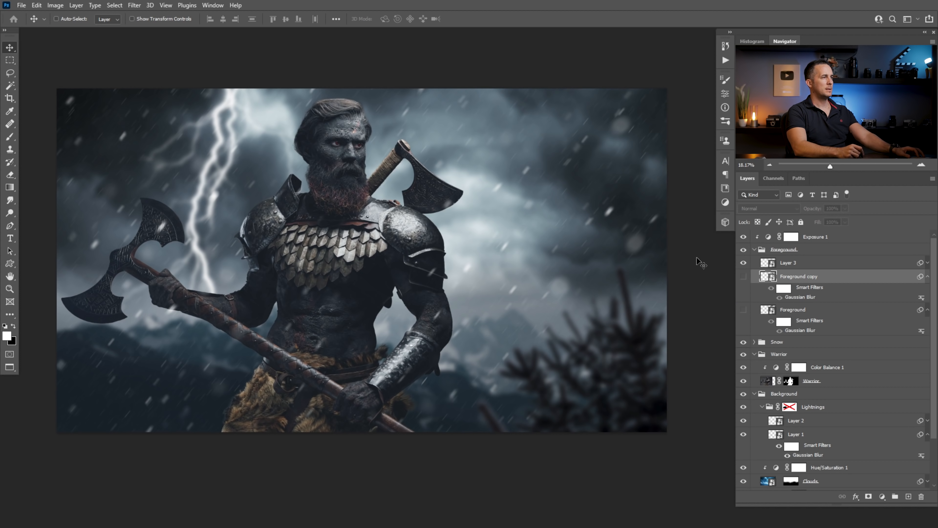
# Step: Reposition the blurred fir branches in the lower-right corner of the scene and set Layer 3's opacity to 82%
pyautogui.click(767, 265)
pyautogui.moveTo(633, 367); pyautogui.dragTo(661, 391)
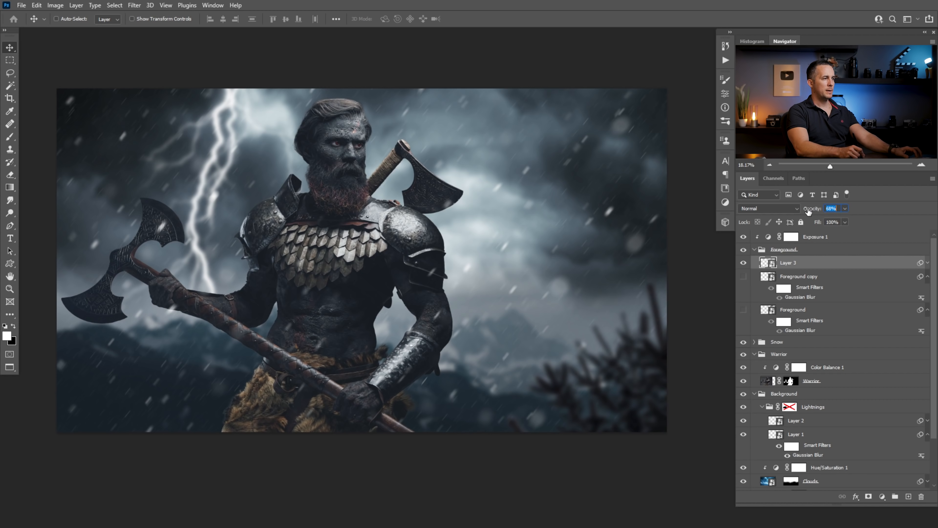
pyautogui.moveTo(808, 211); pyautogui.dragTo(807, 211)
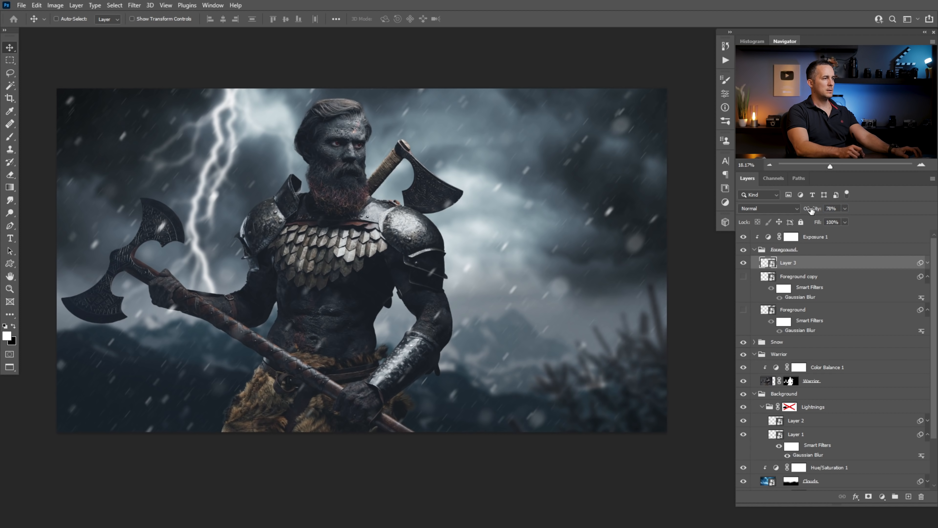
pyautogui.moveTo(637, 402)
pyautogui.mouseDown()
pyautogui.moveTo(661, 382)
pyautogui.moveTo(628, 360)
pyautogui.moveTo(645, 388)
pyautogui.mouseUp()
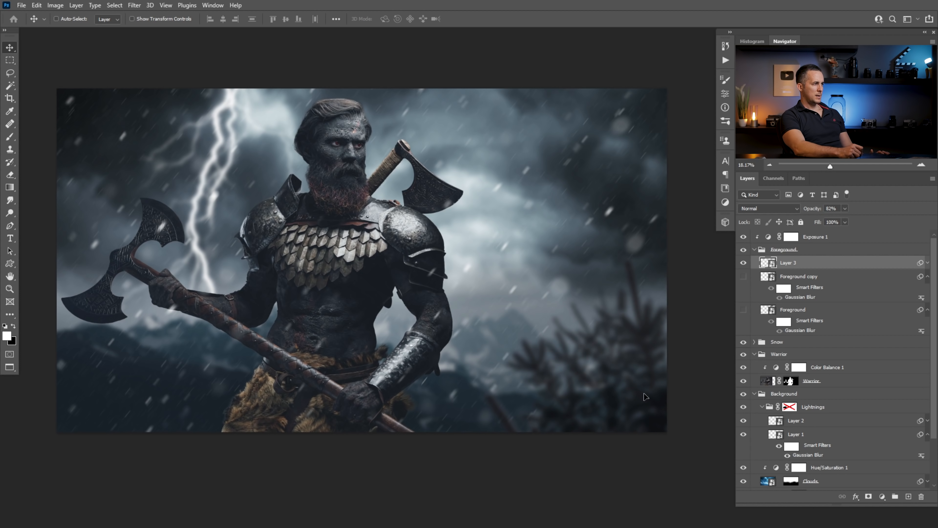
pyautogui.hotkey('ctrl', 'space')
pyautogui.moveTo(536, 294); pyautogui.dragTo(524, 312)
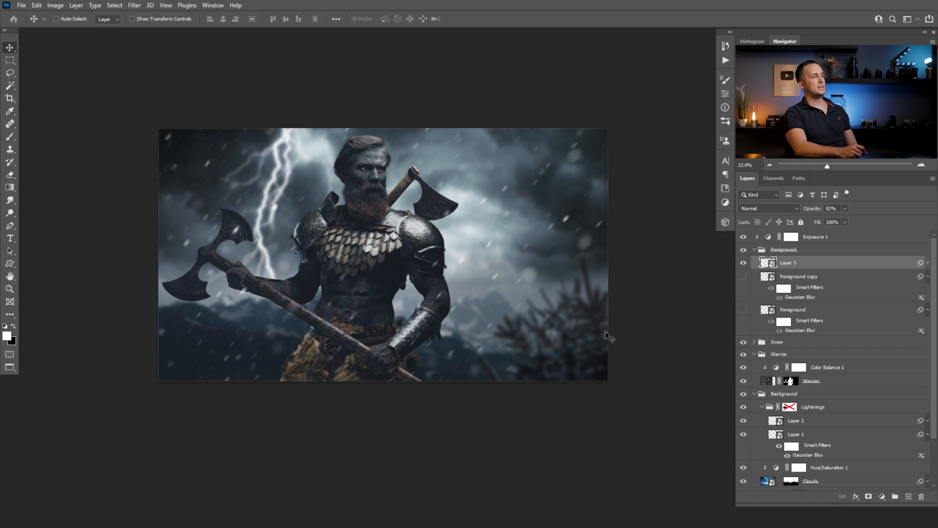
# Step: Stamp all visible layers into a merged layer above Exposure 1 and flip it horizontally
pyautogui.click(763, 239)
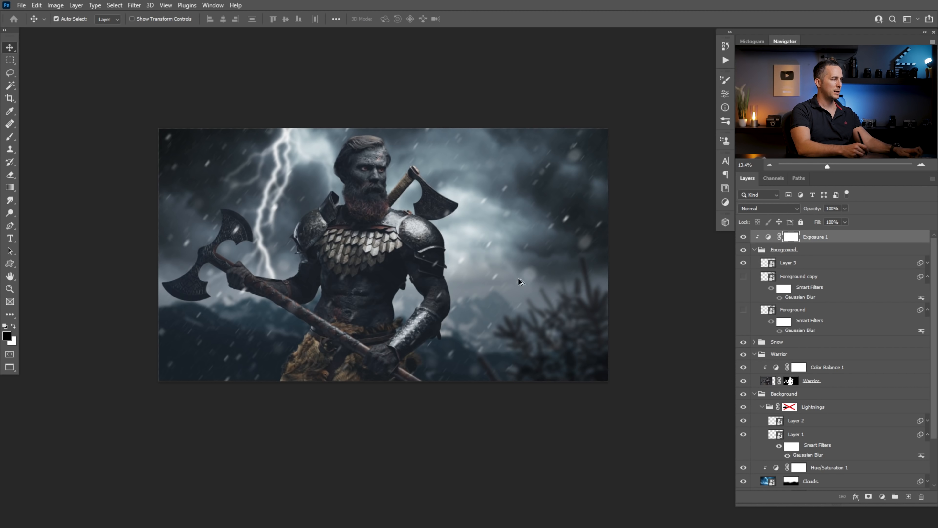
pyautogui.hotkey('ctrl', 'alt', 'shift', 'e')
pyautogui.rightClick(492, 262)
pyautogui.press('Escape')
pyautogui.hotkey('ctrl', 't')
pyautogui.rightClick(491, 279)
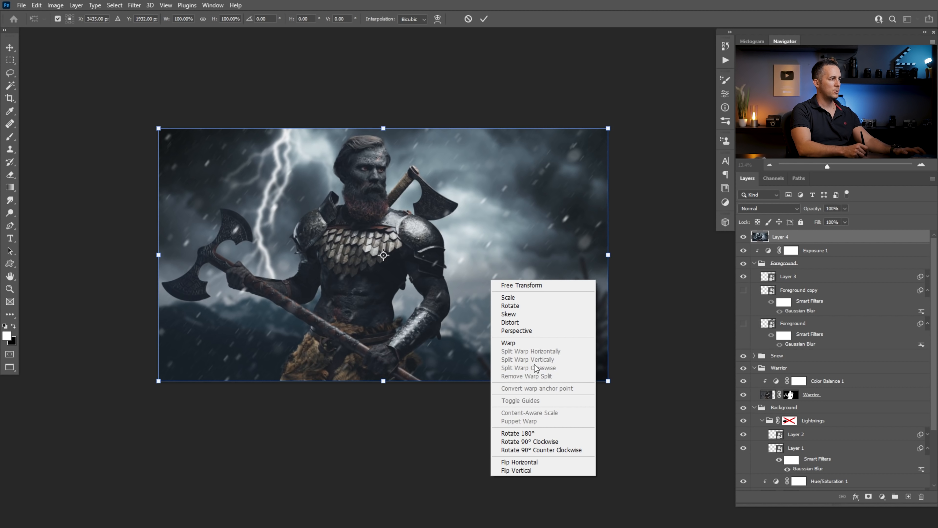
pyautogui.click(536, 463)
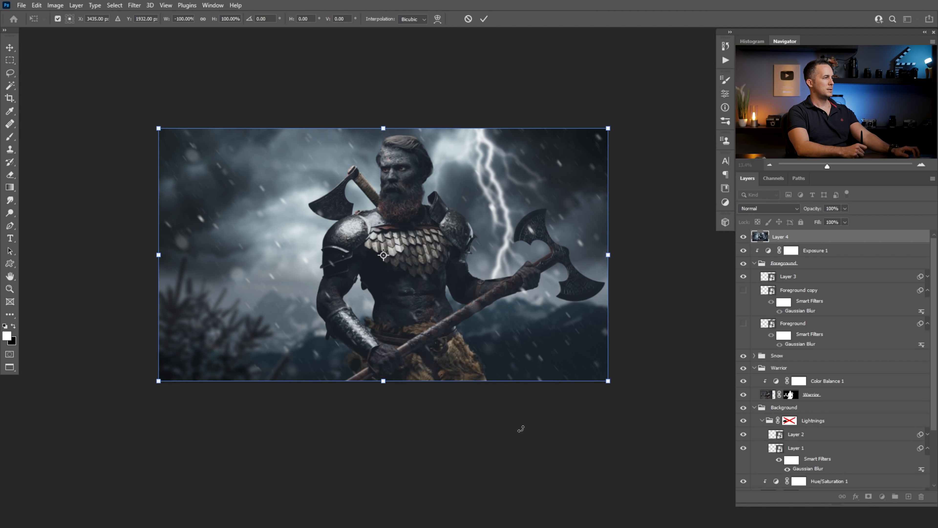
pyautogui.press('Return')
# Step: Compare the flipped and original compositions, undo the flip and delete the merged layer
pyautogui.hotkey('ctrl', 'z')
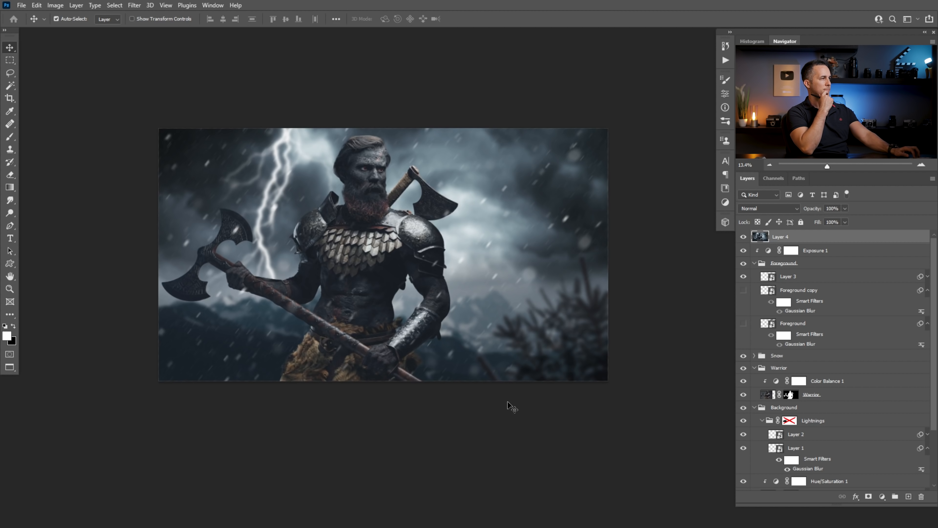
pyautogui.hotkey('ctrl', 'shift', 'z')
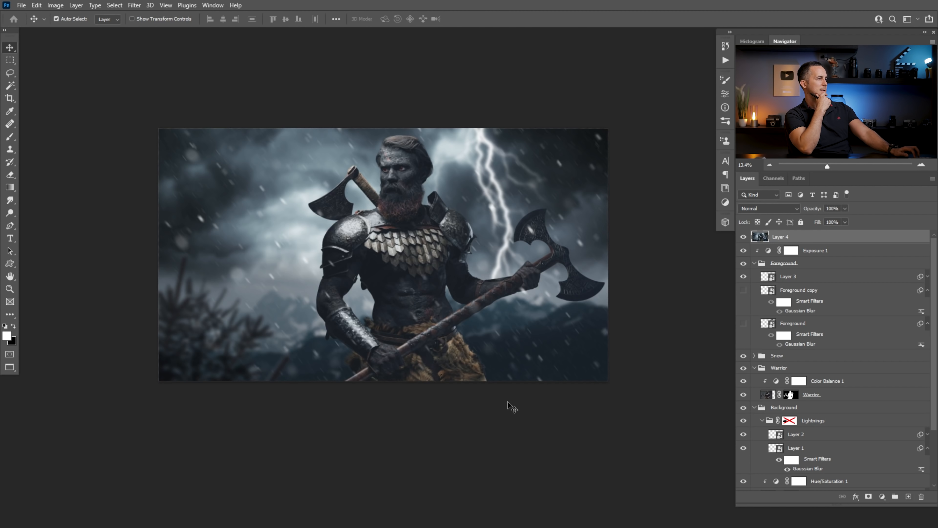
pyautogui.hotkey('ctrl', 'z')
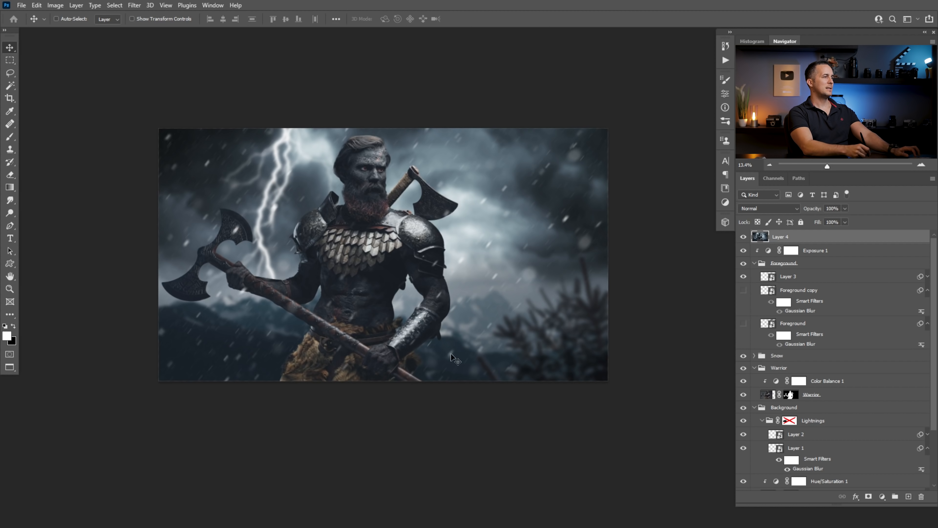
pyautogui.press('d')
pyautogui.press('Delete')
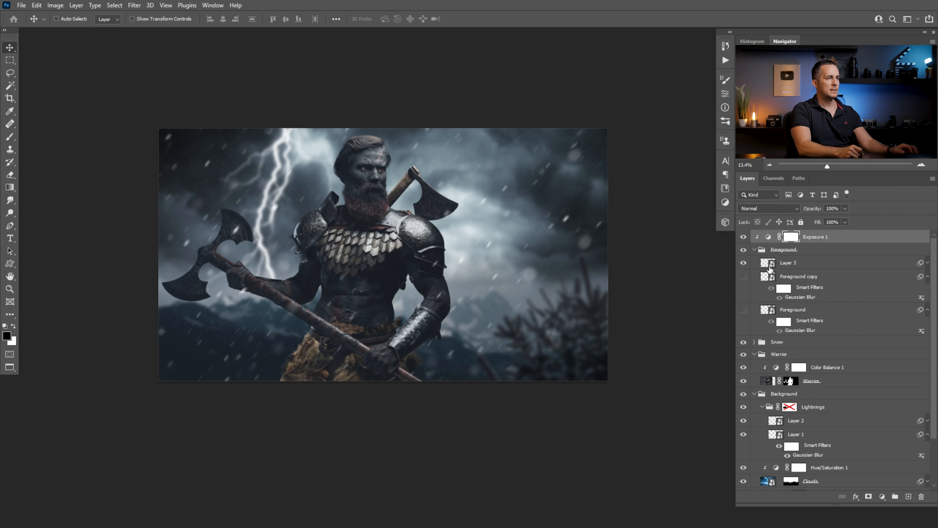
# Step: Hide the Foreground group and move the Warrior group slightly right, towards the middle of the scene
pyautogui.click(743, 249)
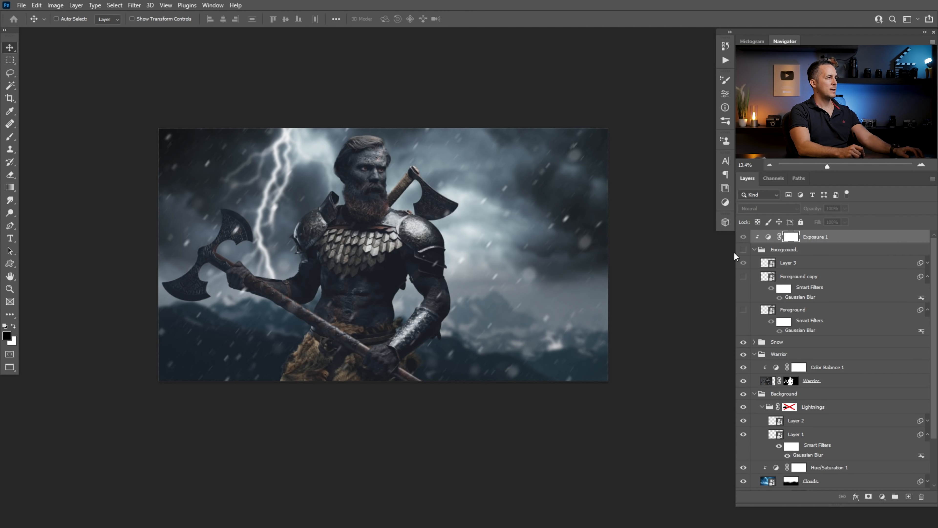
pyautogui.press('x')
pyautogui.click(772, 252)
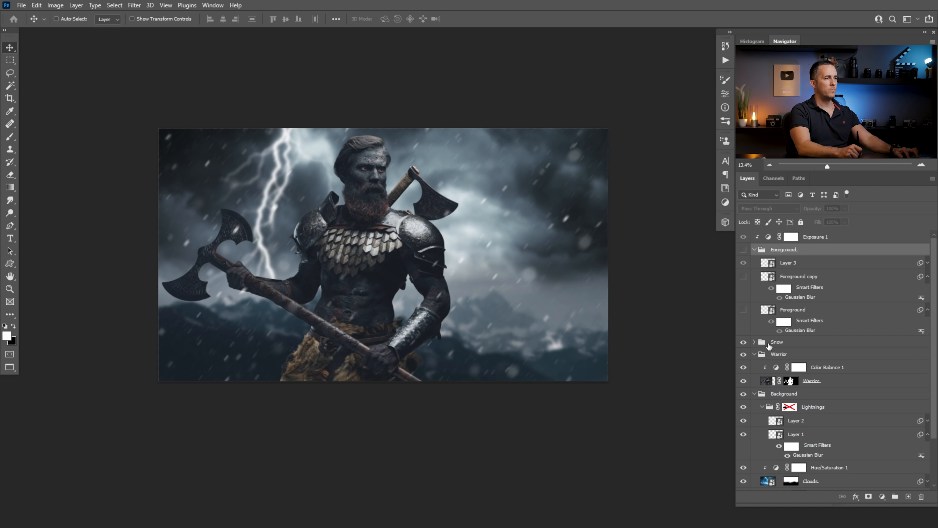
pyautogui.click(778, 355)
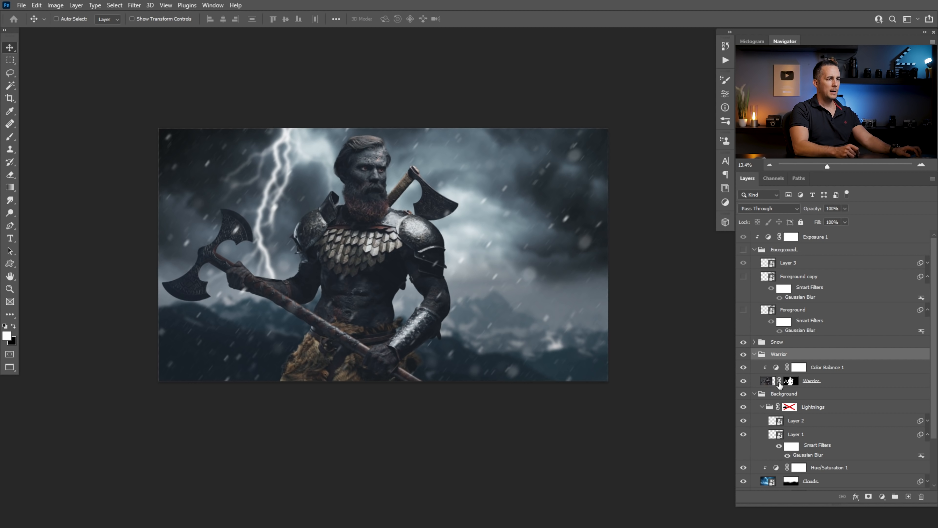
pyautogui.scroll(-2, 909, 371)
pyautogui.moveTo(372, 284); pyautogui.dragTo(393, 281)
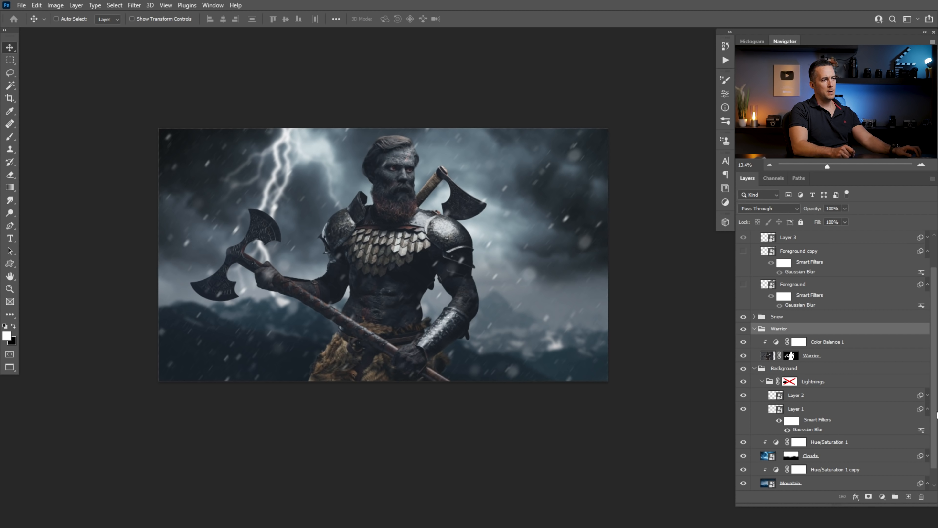
# Step: Move the Lightnings group slightly right to sit behind the warrior's raised axe
pyautogui.scroll(-2, 877, 418)
pyautogui.click(769, 351)
pyautogui.moveTo(352, 286); pyautogui.dragTo(381, 290)
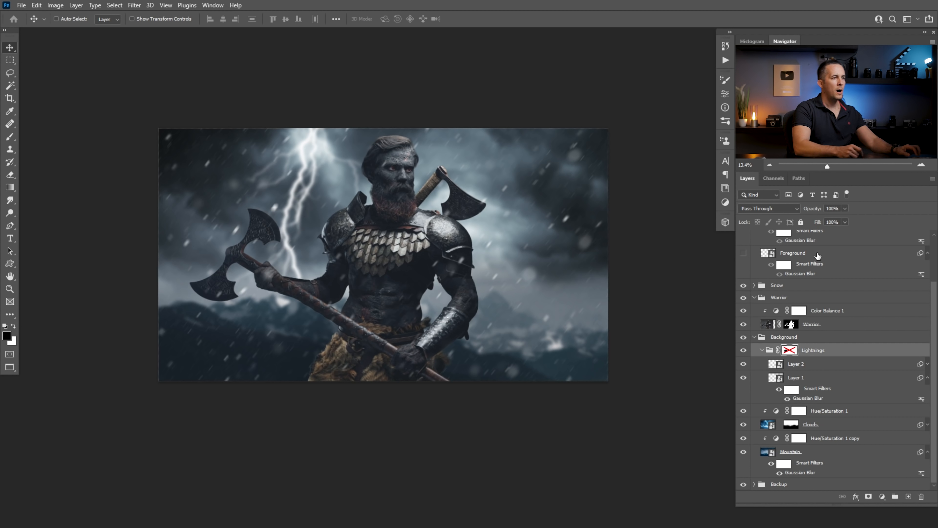
# Step: Add an Exposure adjustment clipped to the Warrior layer beneath Color Balance 1 and set Exposure to +1.69
pyautogui.click(770, 324)
pyautogui.click(785, 312)
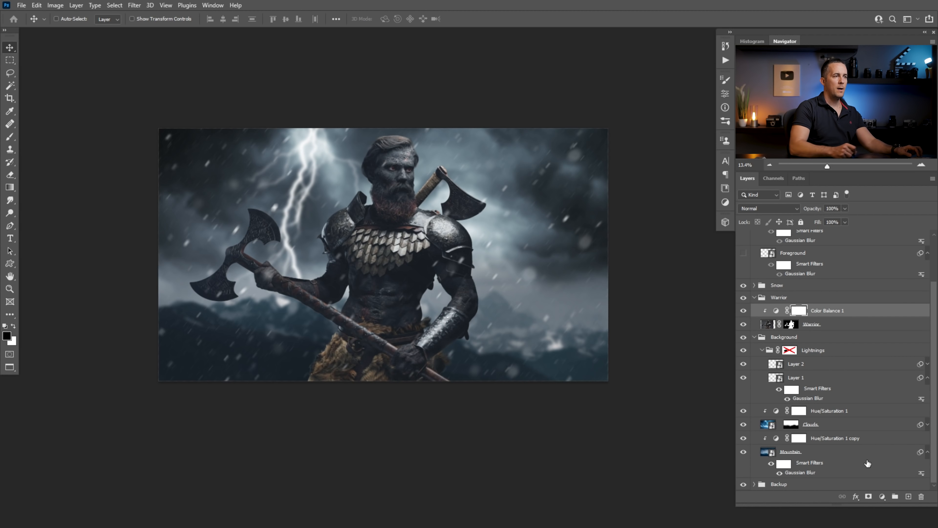
pyautogui.click(881, 496)
pyautogui.click(879, 385)
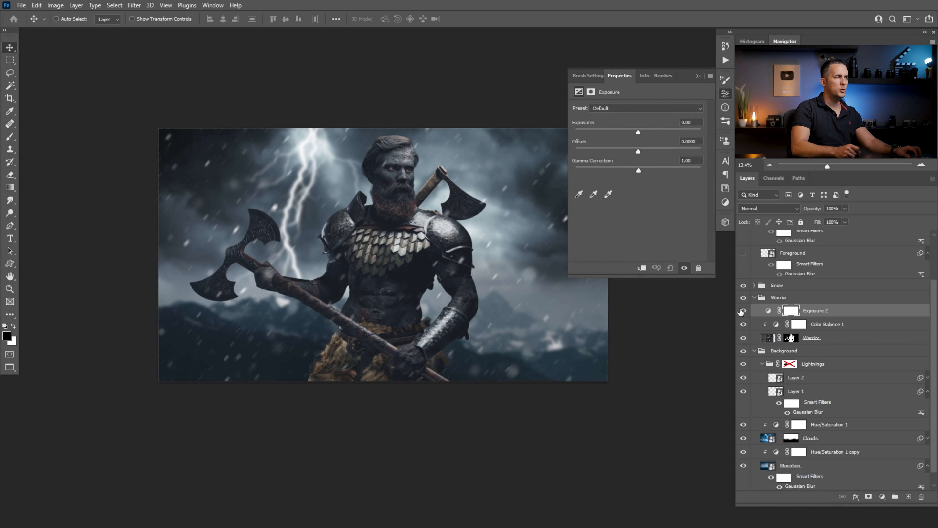
pyautogui.moveTo(637, 133); pyautogui.dragTo(668, 132)
pyautogui.moveTo(774, 312); pyautogui.dragTo(777, 334)
pyautogui.moveTo(669, 131)
pyautogui.mouseDown()
pyautogui.moveTo(647, 134)
pyautogui.moveTo(677, 129)
pyautogui.moveTo(654, 133)
pyautogui.mouseUp()
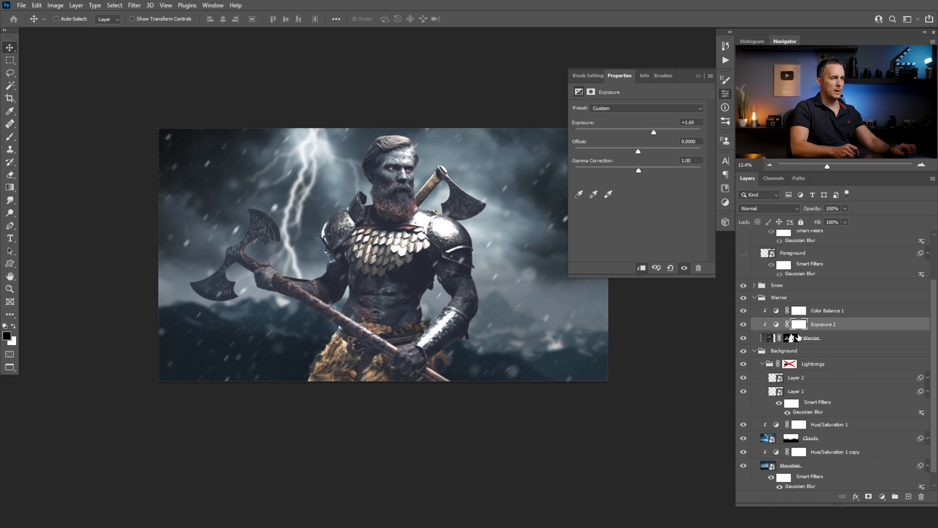
# Step: Replace the Exposure adjustment with a Curves adjustment clipped to the Warrior layer, raising input 96 to output 171, and invert its mask to black
pyautogui.moveTo(798, 324); pyautogui.dragTo(920, 496)
pyautogui.click(882, 496)
pyautogui.click(873, 373)
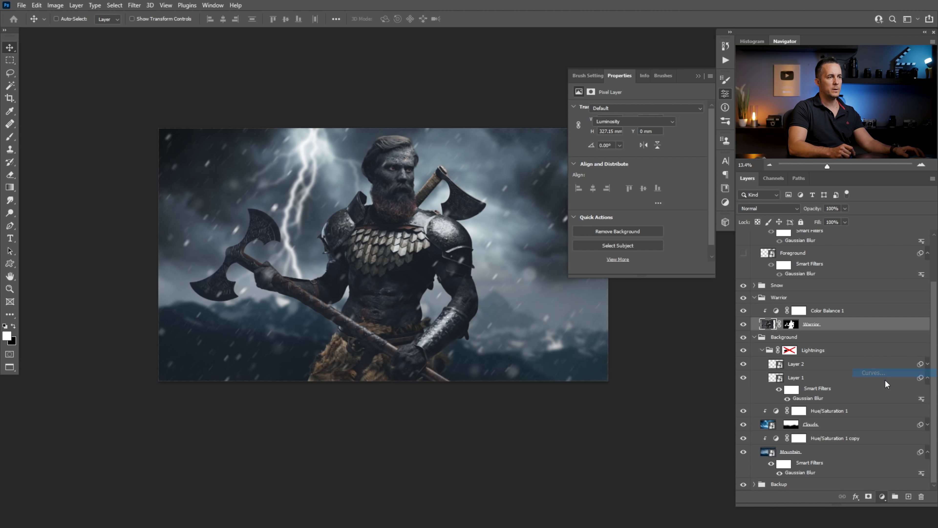
pyautogui.moveTo(639, 177); pyautogui.dragTo(635, 165)
pyautogui.hotkey('ctrl', 'i')
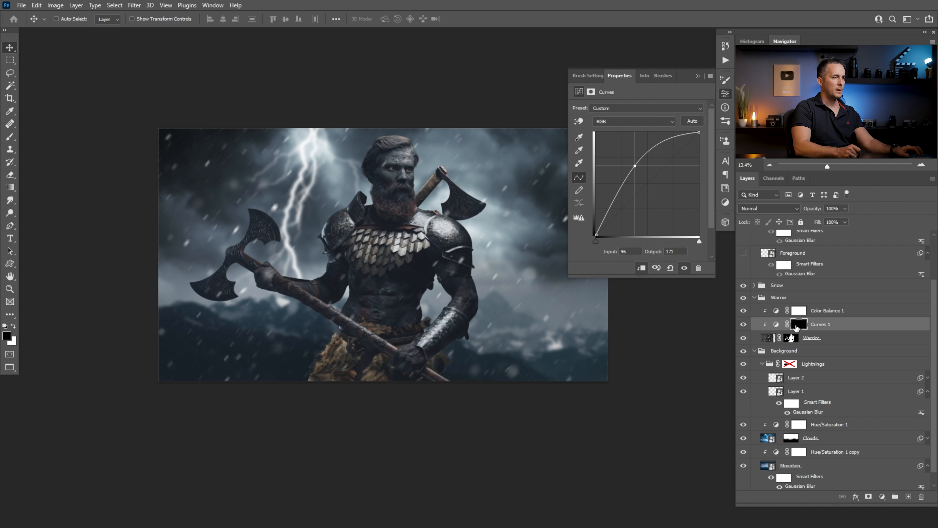
# Step: Paint white on the Curves 1 mask with a small soft brush along the edge of the shoulder armor facing the lightning
pyautogui.click(798, 324)
pyautogui.moveTo(331, 210); pyautogui.dragTo(369, 252)
pyautogui.press('b')
pyautogui.press('[')
pyautogui.press('[')
pyautogui.press('[')
pyautogui.press('[')
pyautogui.press('[')
pyautogui.press('[')
pyautogui.press('[')
pyautogui.press('[')
pyautogui.press('[')
pyautogui.press('[')
pyautogui.press('[')
pyautogui.press('[')
pyautogui.press('[')
pyautogui.press('[')
pyautogui.press('[')
pyautogui.press('[')
pyautogui.press('[')
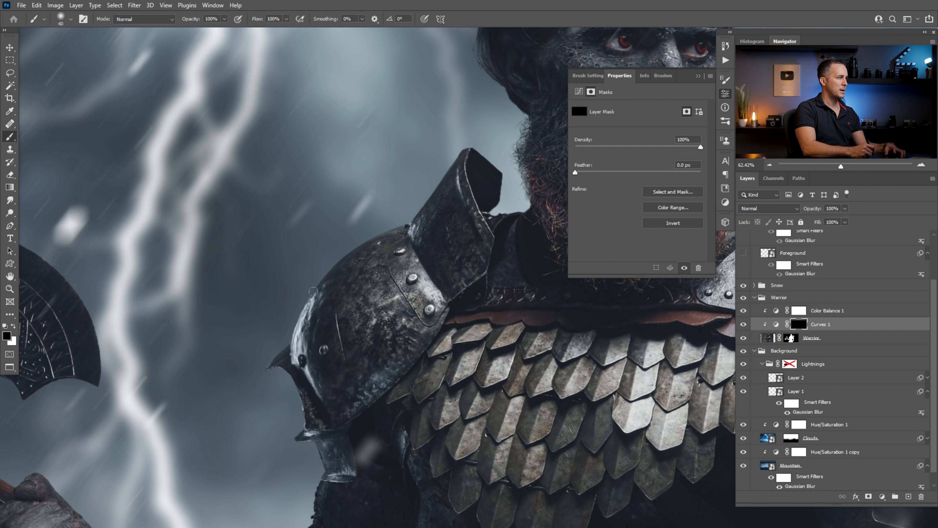
pyautogui.press('x')
pyautogui.moveTo(371, 229); pyautogui.dragTo(309, 287)
pyautogui.moveTo(310, 288)
pyautogui.mouseDown()
pyautogui.moveTo(379, 221)
pyautogui.moveTo(390, 223)
pyautogui.mouseUp()
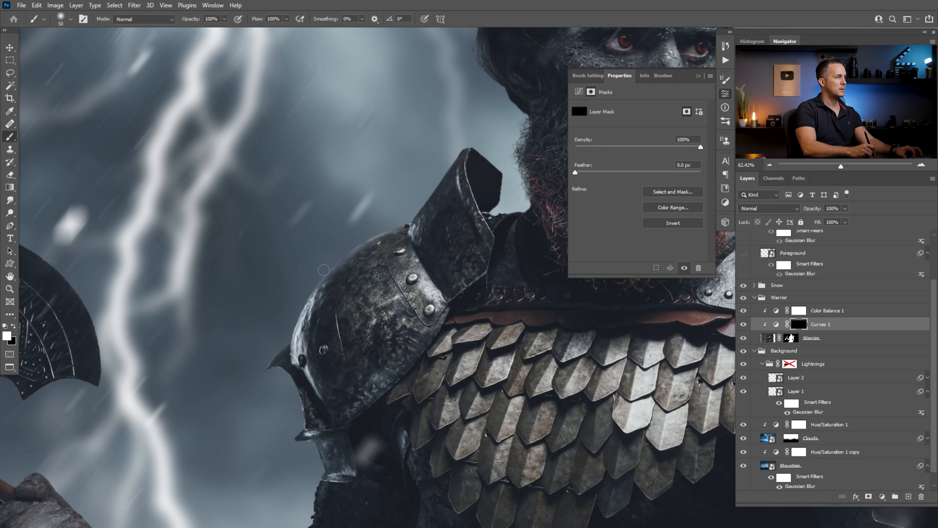
# Step: Try painting light along the edge of the warrior's hair and beard on the Curves 1 mask, and undo the last strokes
pyautogui.moveTo(420, 192); pyautogui.dragTo(348, 284)
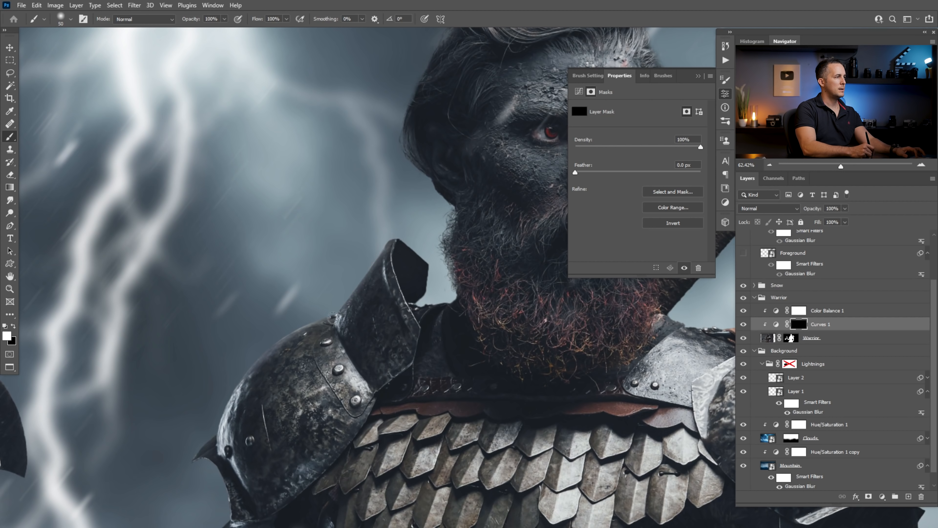
pyautogui.moveTo(437, 217); pyautogui.dragTo(448, 269)
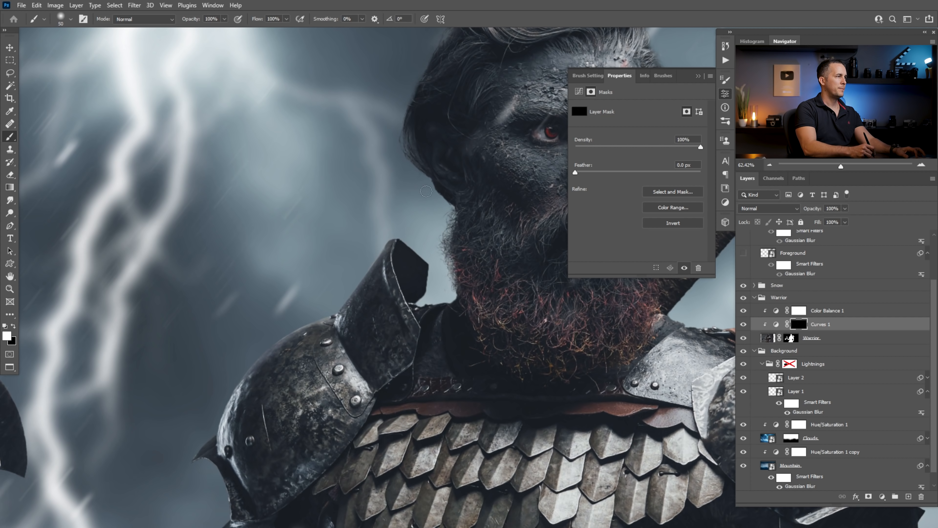
pyautogui.scroll(3, 425, 191)
pyautogui.hotkey('ctrl', 'z')
pyautogui.hotkey('ctrl', 'z')
# Step: Brighten the lightning-facing edges of the front axe and the forearm holding it by painting white on the Curves 1 mask
pyautogui.moveTo(394, 267)
pyautogui.mouseDown()
pyautogui.moveTo(480, 66)
pyautogui.moveTo(511, 22)
pyautogui.mouseUp()
pyautogui.moveTo(188, 157); pyautogui.dragTo(345, 283)
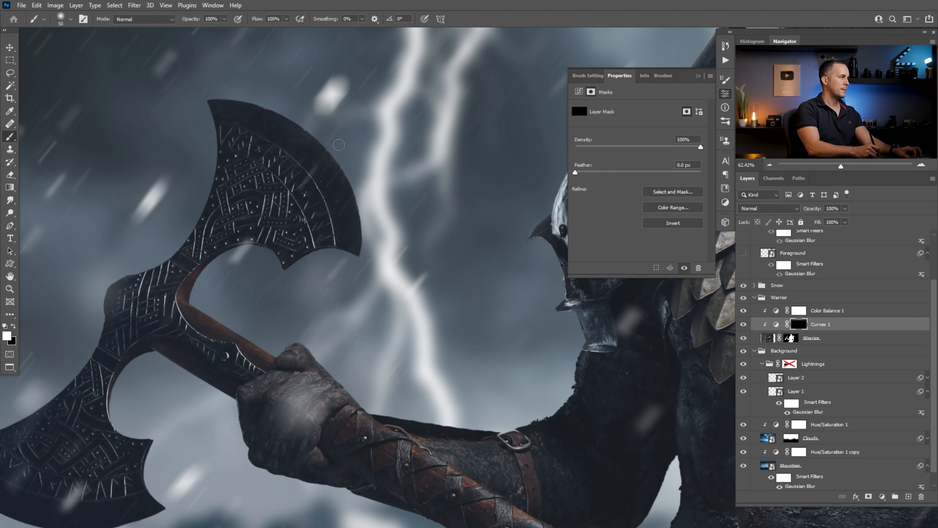
pyautogui.moveTo(487, 360); pyautogui.dragTo(272, 226)
pyautogui.moveTo(395, 413); pyautogui.dragTo(321, 18)
# Step: Enlarge the brush to 80 px and brighten the outer edge of the fur garment on the Curves 1 mask
pyautogui.press(']')
pyautogui.press(']')
pyautogui.moveTo(337, 180)
pyautogui.mouseDown()
pyautogui.moveTo(312, 240)
pyautogui.moveTo(279, 262)
pyautogui.moveTo(238, 319)
pyautogui.moveTo(225, 406)
pyautogui.mouseUp()
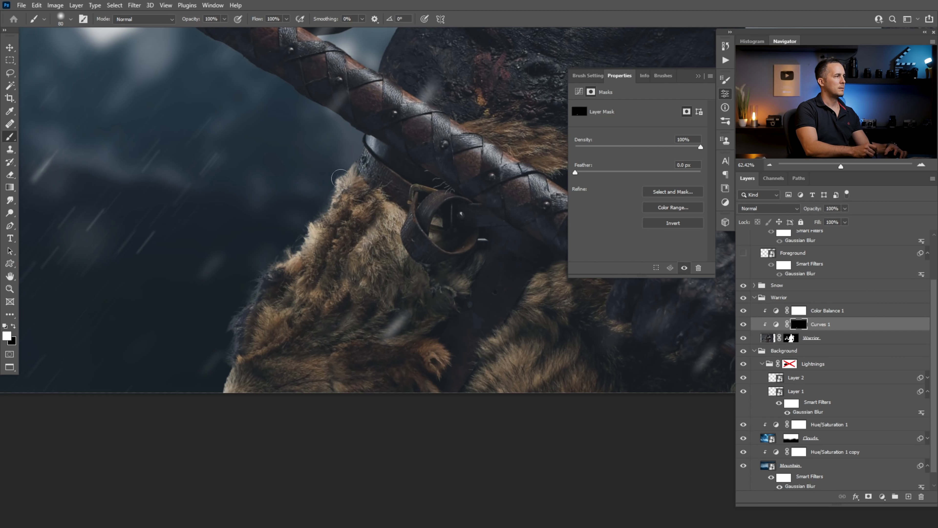
pyautogui.press('x')
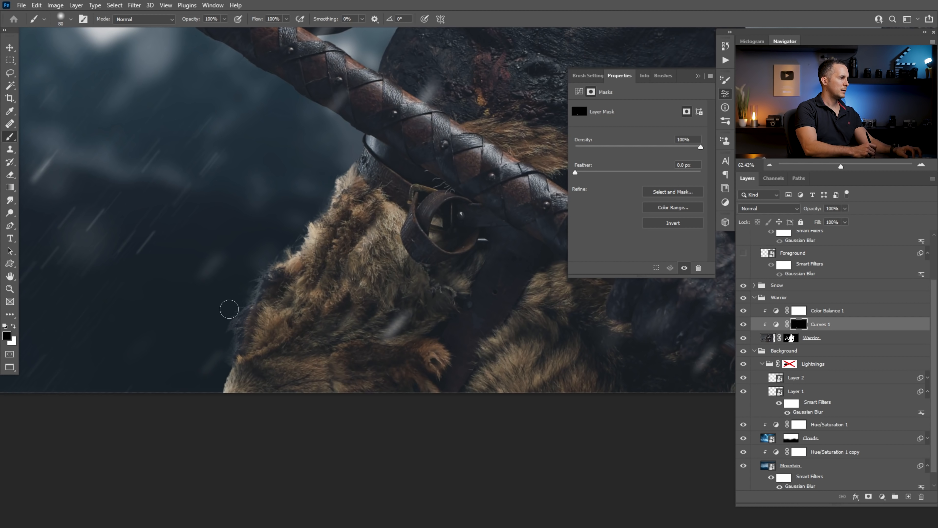
pyautogui.press('x')
pyautogui.scroll(-5, 238, 326)
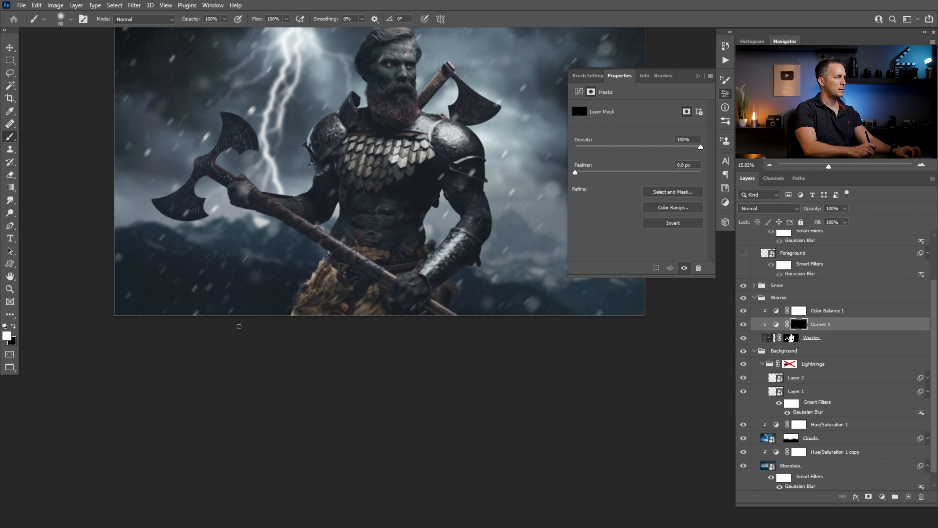
pyautogui.scroll(7, 303, 307)
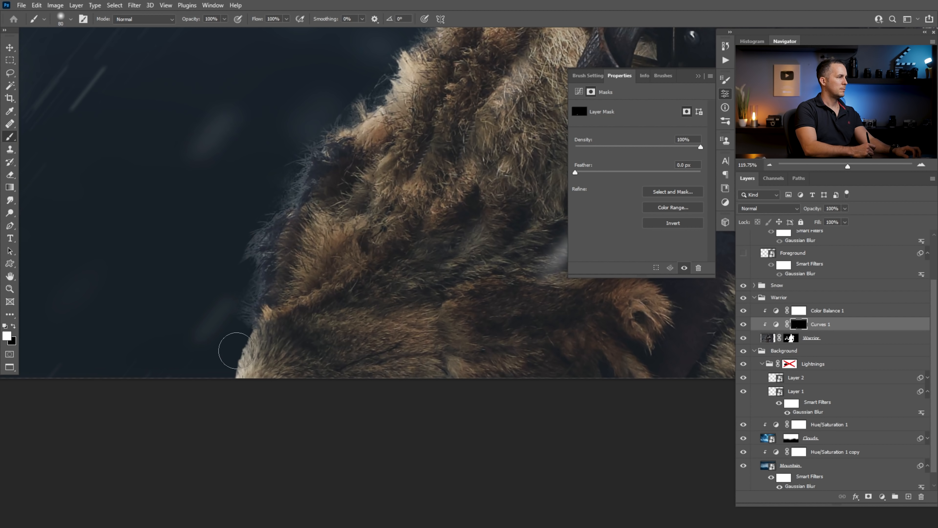
# Step: Add a new layer clipped above Curves 1 and set the foreground color to a light neutral gray
pyautogui.scroll(-4, 236, 319)
pyautogui.scroll(-4, 314, 365)
pyautogui.scroll(6, 317, 333)
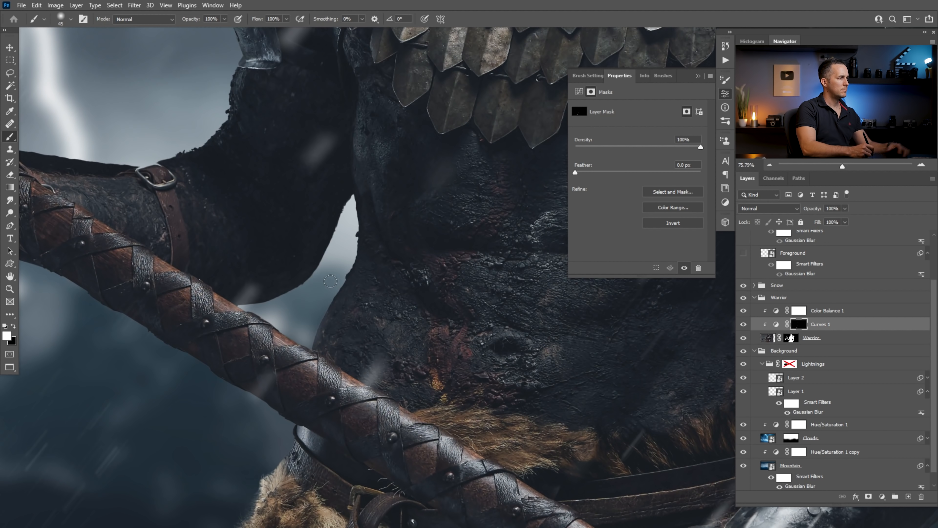
pyautogui.click(908, 496)
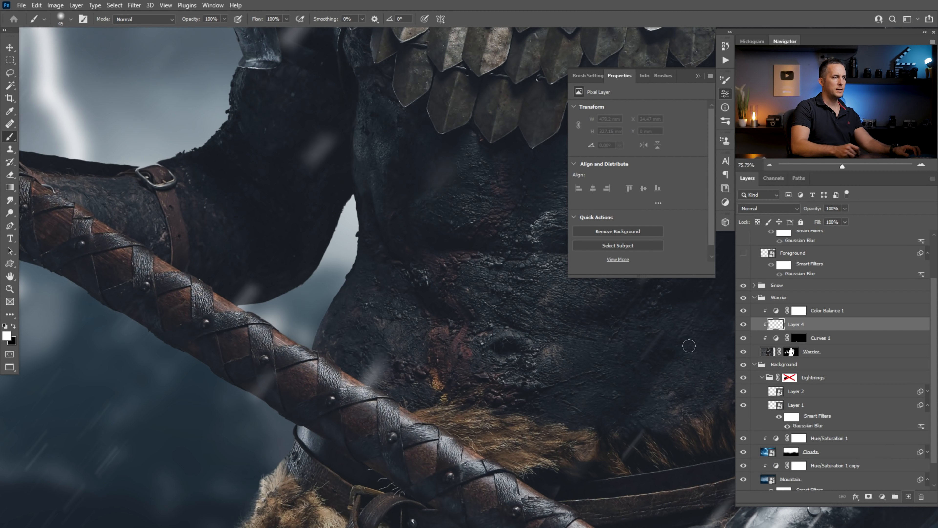
pyautogui.moveTo(319, 307)
pyautogui.mouseDown()
pyautogui.moveTo(310, 346)
pyautogui.moveTo(318, 316)
pyautogui.mouseUp()
pyautogui.rightClick(343, 297)
pyautogui.press('Escape')
pyautogui.click(7, 334)
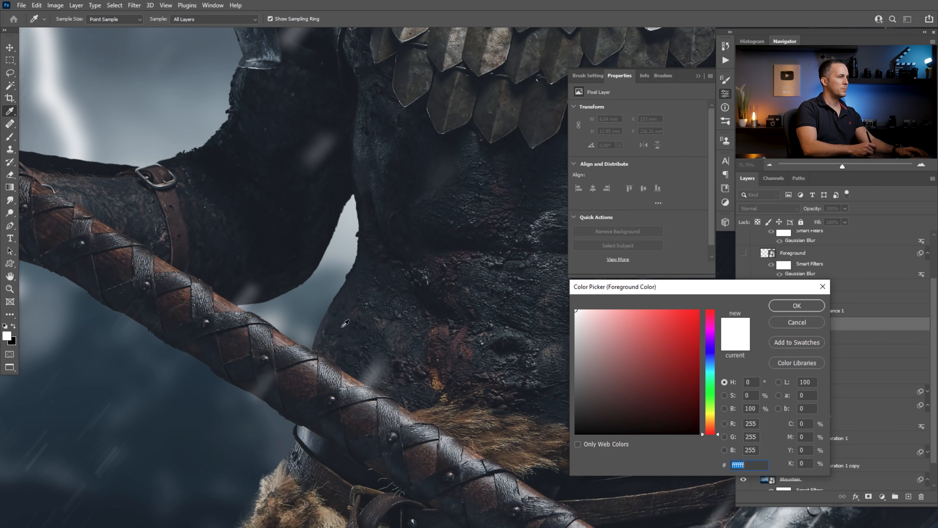
pyautogui.click(575, 347)
pyautogui.click(775, 306)
# Step: Paint a thin gray rim along the warrior's waist with a 20 px brush and set Layer 4's blend mode to Soft Light
pyautogui.moveTo(349, 274); pyautogui.dragTo(320, 328)
pyautogui.rightClick(325, 321)
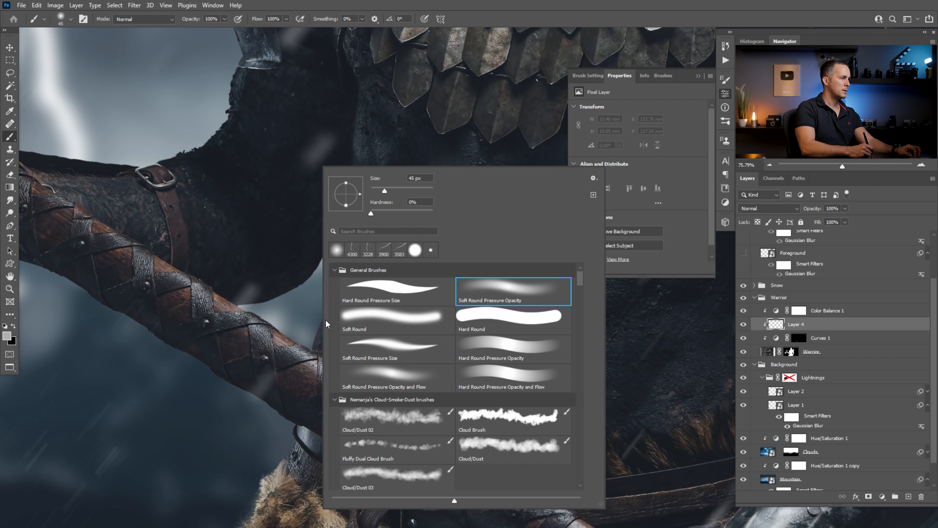
pyautogui.press('[')
pyautogui.press('Return')
pyautogui.moveTo(352, 200); pyautogui.dragTo(353, 197)
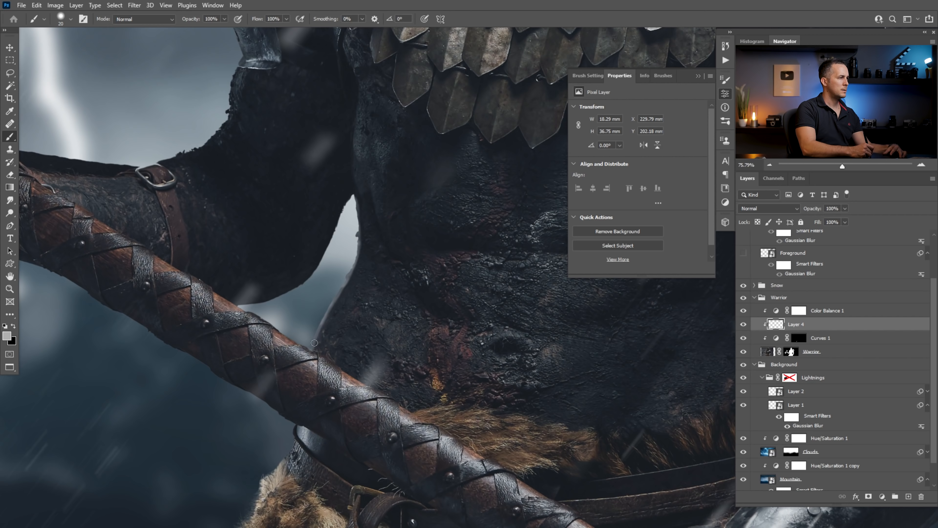
pyautogui.click(768, 208)
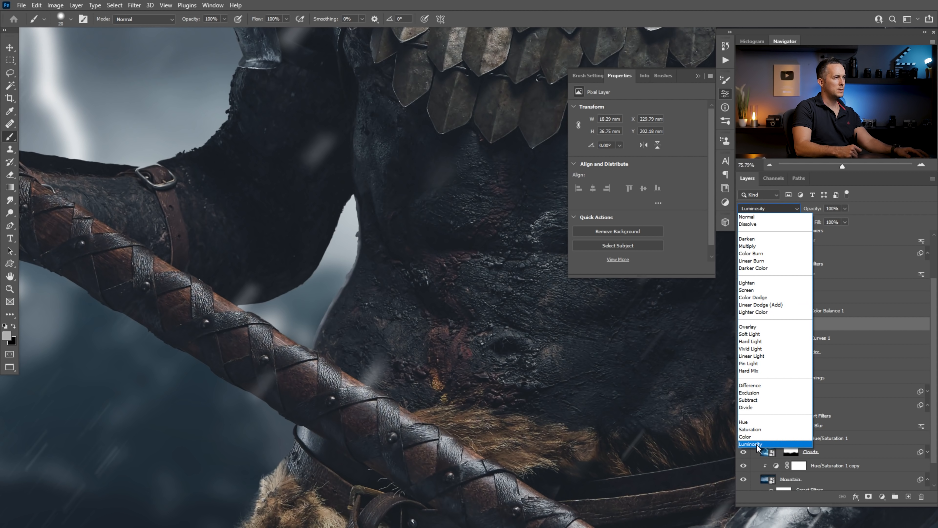
pyautogui.click(750, 333)
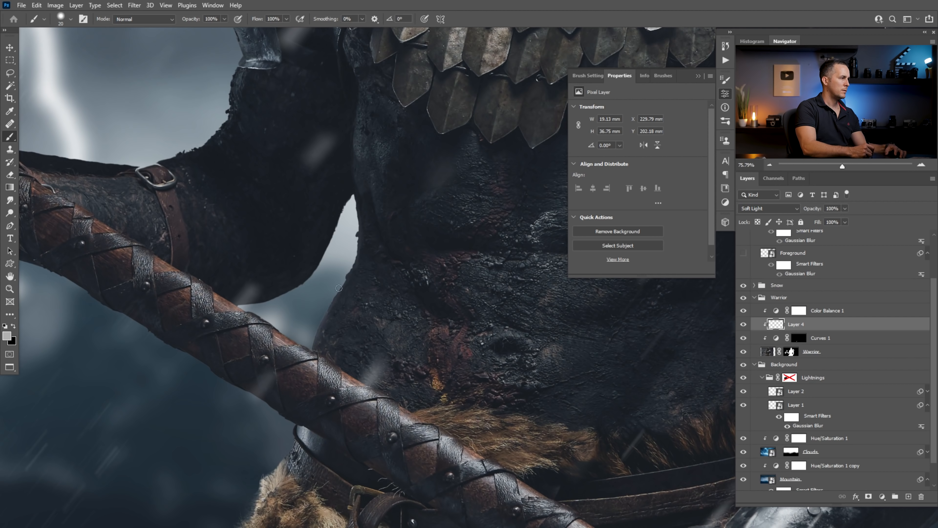
# Step: Soften and enlarge the brush, paint light along the waist and fur edges on Layer 4, and compare with the layer hidden
pyautogui.rightClick(327, 316)
pyautogui.moveTo(406, 213); pyautogui.dragTo(377, 215)
pyautogui.press('Return')
pyautogui.press(']')
pyautogui.press(']')
pyautogui.press(']')
pyautogui.press(']')
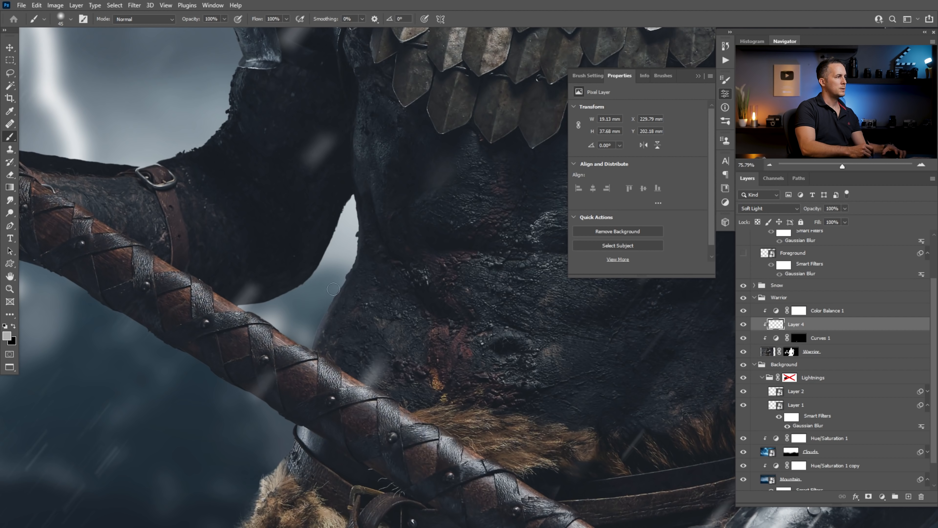
pyautogui.moveTo(318, 321)
pyautogui.mouseDown()
pyautogui.moveTo(278, 430)
pyautogui.moveTo(285, 474)
pyautogui.mouseUp()
pyautogui.moveTo(300, 400); pyautogui.dragTo(377, 244)
pyautogui.moveTo(308, 372); pyautogui.dragTo(257, 402)
pyautogui.moveTo(342, 348); pyautogui.dragTo(321, 361)
pyautogui.click(745, 324)
pyautogui.click(747, 323)
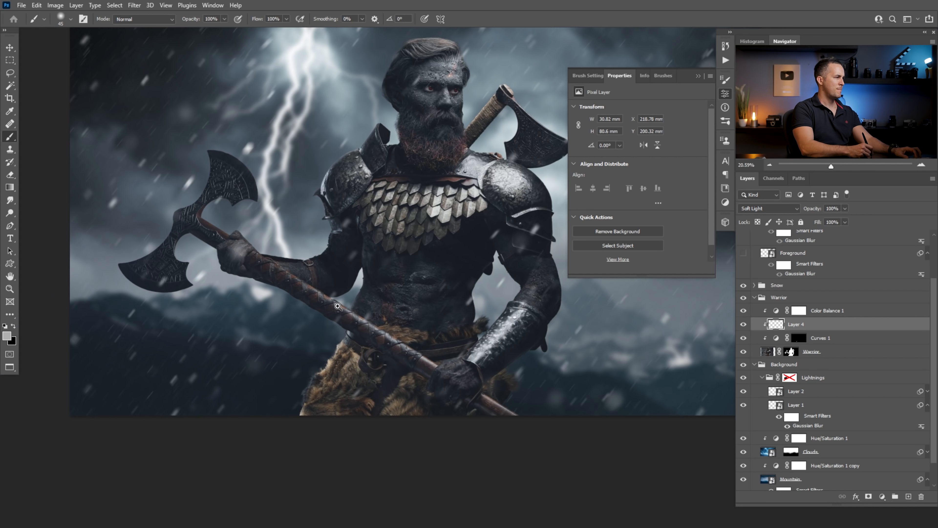
pyautogui.moveTo(400, 312); pyautogui.dragTo(382, 297)
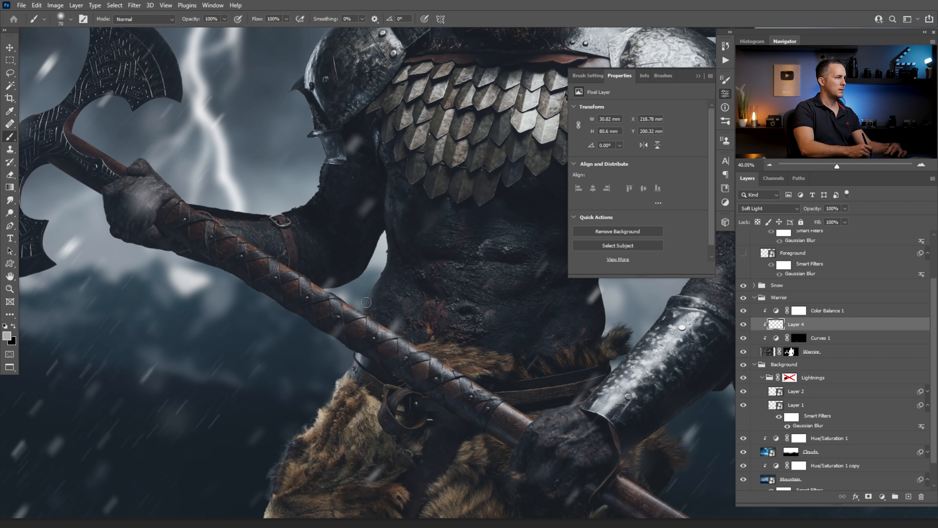
# Step: Erase the excess light on Layer 4 around the axe handle and waist with a soft 125 px eraser
pyautogui.press('e')
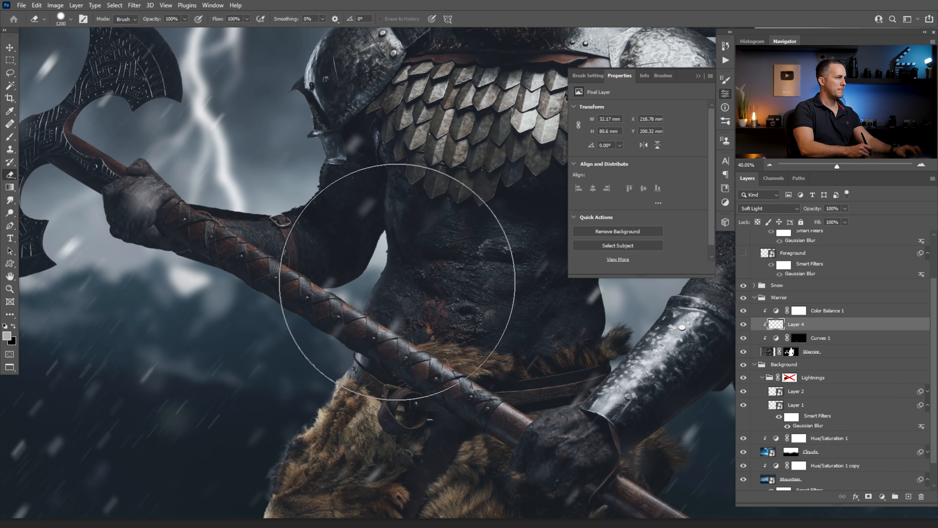
pyautogui.rightClick(425, 279)
pyautogui.click(463, 211)
pyautogui.press('Return')
pyautogui.press('[')
pyautogui.press('[')
pyautogui.press('[')
pyautogui.press('[')
pyautogui.press('[')
pyautogui.press('[')
pyautogui.press('[')
pyautogui.press('[')
pyautogui.press('[')
pyautogui.press('[')
pyautogui.press('[')
pyautogui.press('[')
pyautogui.press('[')
pyautogui.press('[')
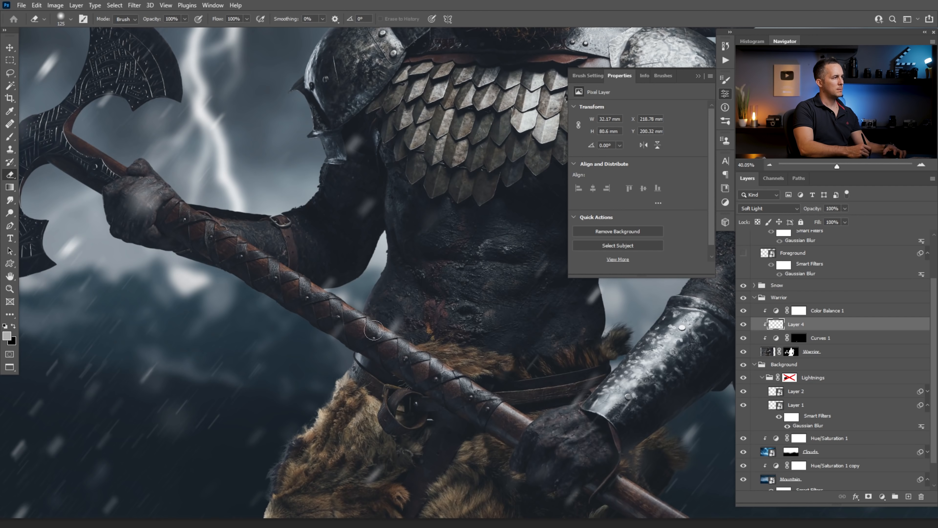
pyautogui.moveTo(430, 329); pyautogui.dragTo(336, 341)
pyautogui.moveTo(414, 313); pyautogui.dragTo(371, 325)
pyautogui.moveTo(510, 340); pyautogui.dragTo(508, 343)
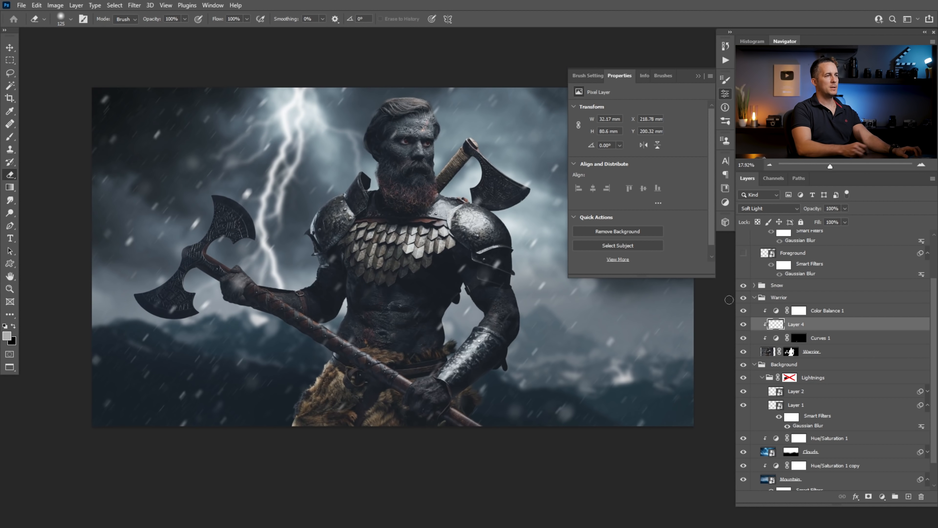
# Step: Brighten the warrior's eyes and face subtly by painting white on the Curves 1 mask at 20% brush opacity
pyautogui.click(798, 338)
pyautogui.moveTo(418, 78); pyautogui.dragTo(488, 181)
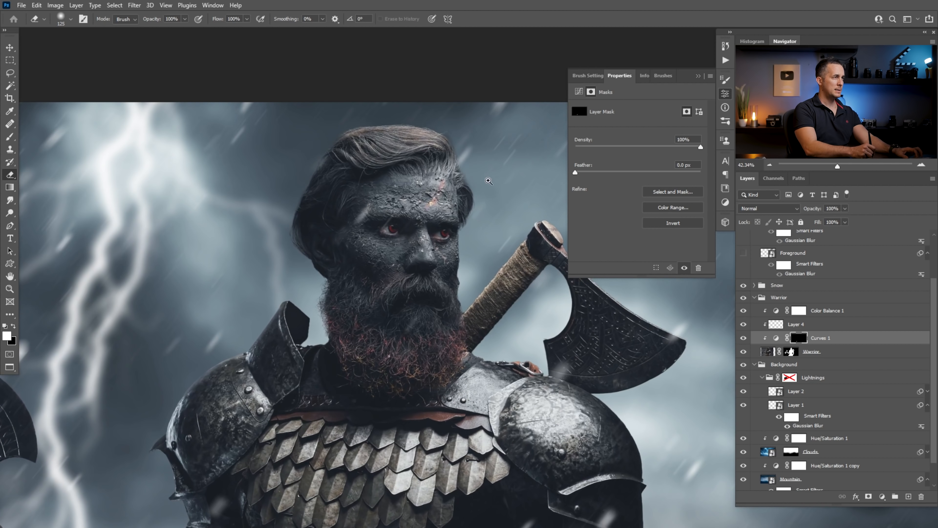
pyautogui.click(698, 76)
pyautogui.press('b')
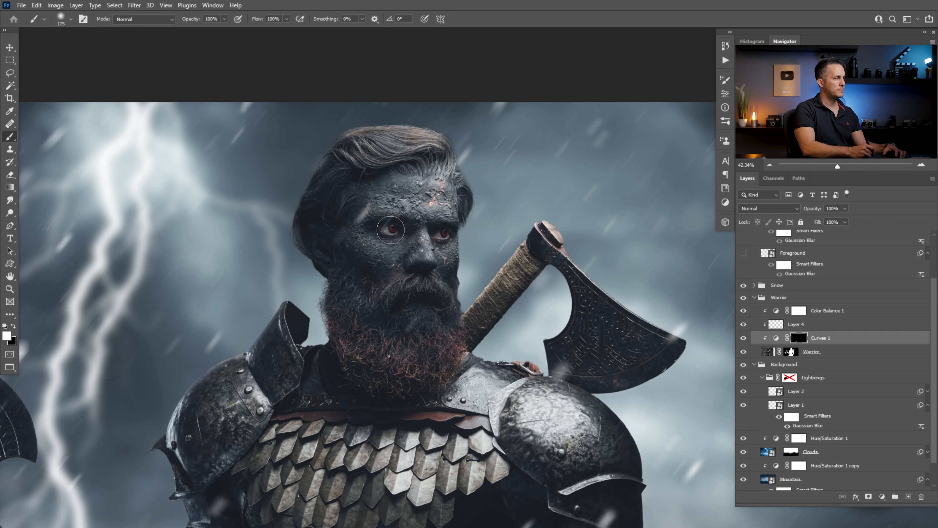
pyautogui.press('[')
pyautogui.press('[')
pyautogui.press('[')
pyautogui.press('2')
pyautogui.press(']')
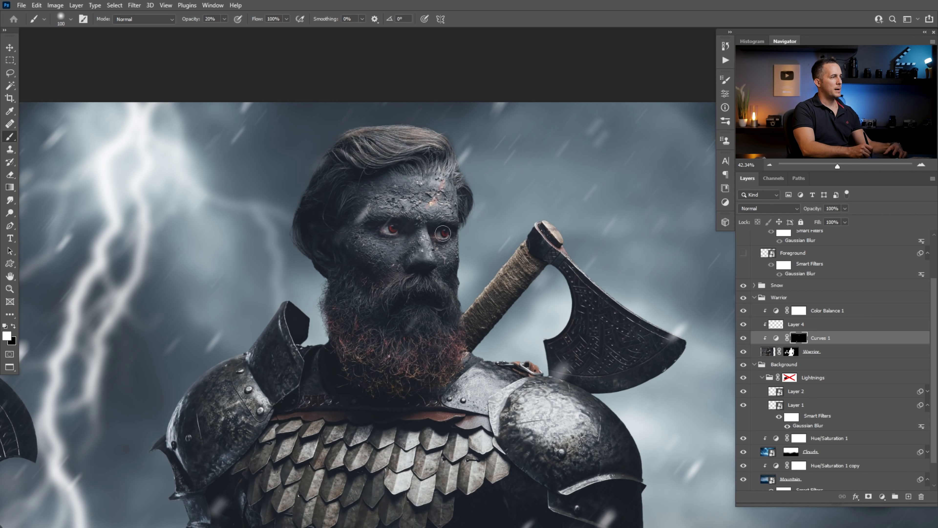
pyautogui.press('[')
pyautogui.press('[')
pyautogui.press('[')
pyautogui.press('[')
pyautogui.press('[')
pyautogui.press('[')
pyautogui.press('[')
pyautogui.press('[')
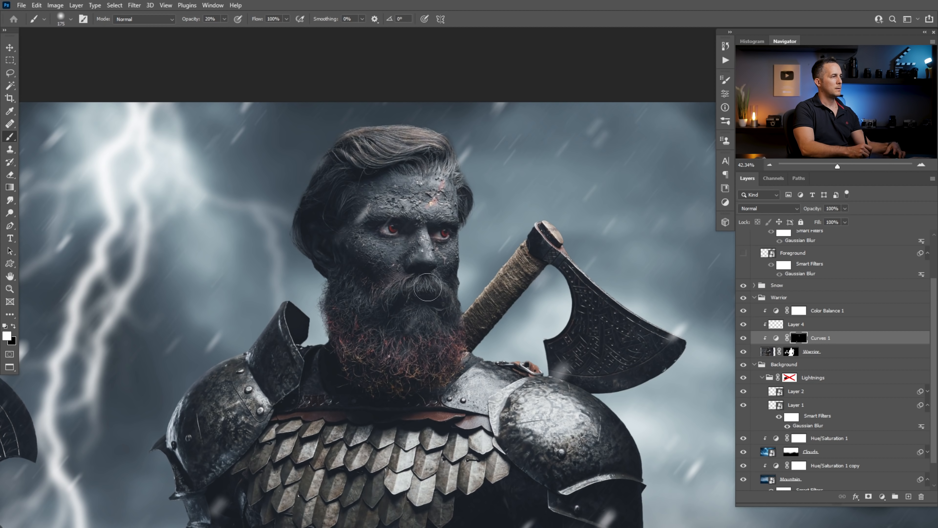
pyautogui.press('[')
pyautogui.press('[')
pyautogui.press('[')
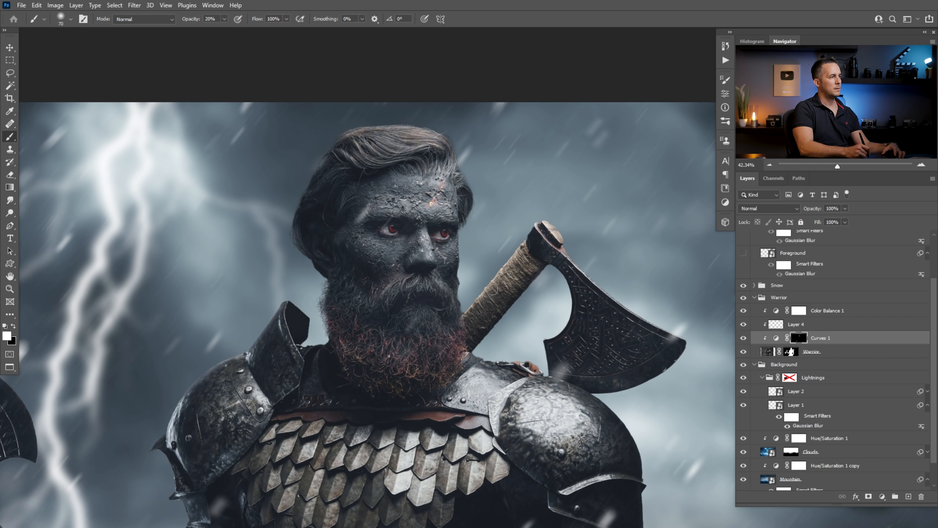
# Step: Brighten the blade of the axe on the warrior's back with a soft 300 px brush on the Curves 1 mask
pyautogui.press(']')
pyautogui.press(']')
pyautogui.press(']')
pyautogui.press(']')
pyautogui.press(']')
pyautogui.press(']')
pyautogui.press(']')
pyautogui.press(']')
pyautogui.press(']')
pyautogui.press(']')
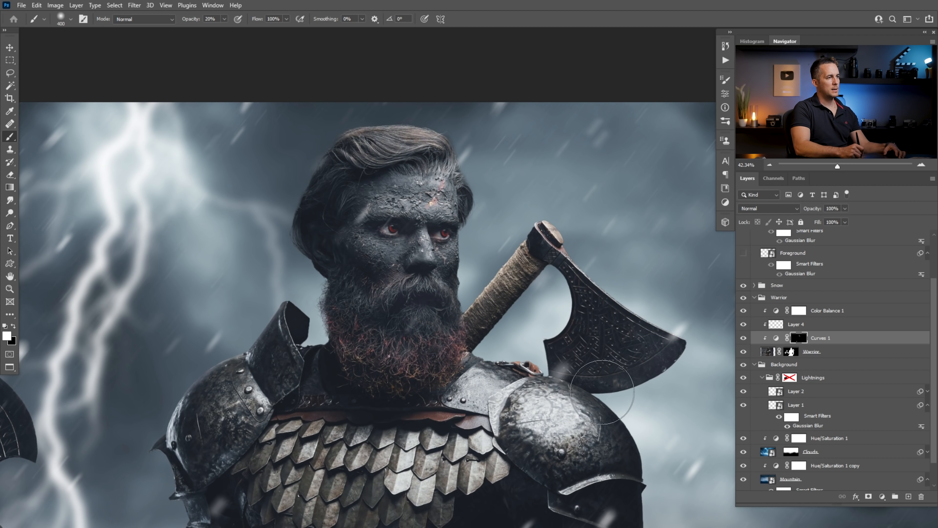
pyautogui.press('[')
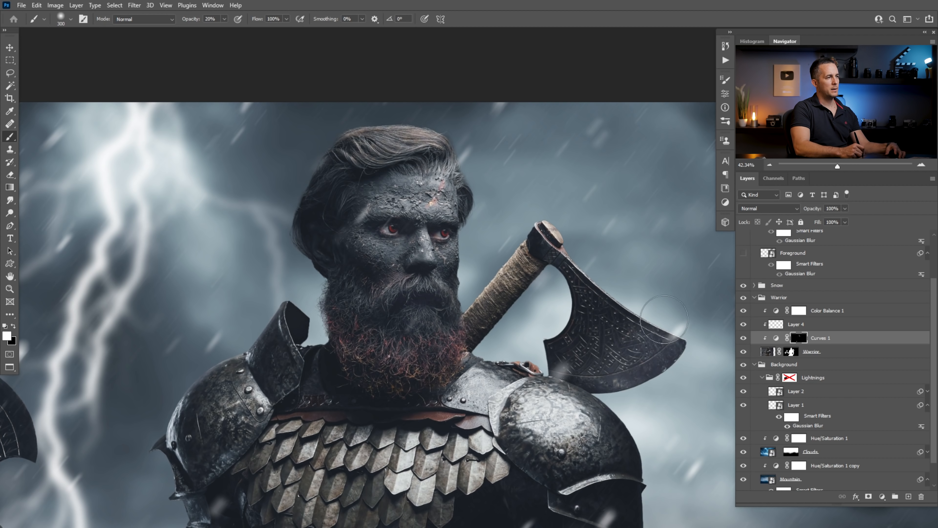
pyautogui.moveTo(628, 309)
pyautogui.mouseDown()
pyautogui.moveTo(613, 278)
pyautogui.moveTo(630, 366)
pyautogui.moveTo(676, 360)
pyautogui.moveTo(631, 359)
pyautogui.moveTo(596, 338)
pyautogui.moveTo(575, 350)
pyautogui.mouseUp()
# Step: Touch up the Curves 1 mask along the lower edge of the back axe's blade at 100% brush opacity
pyautogui.press('x')
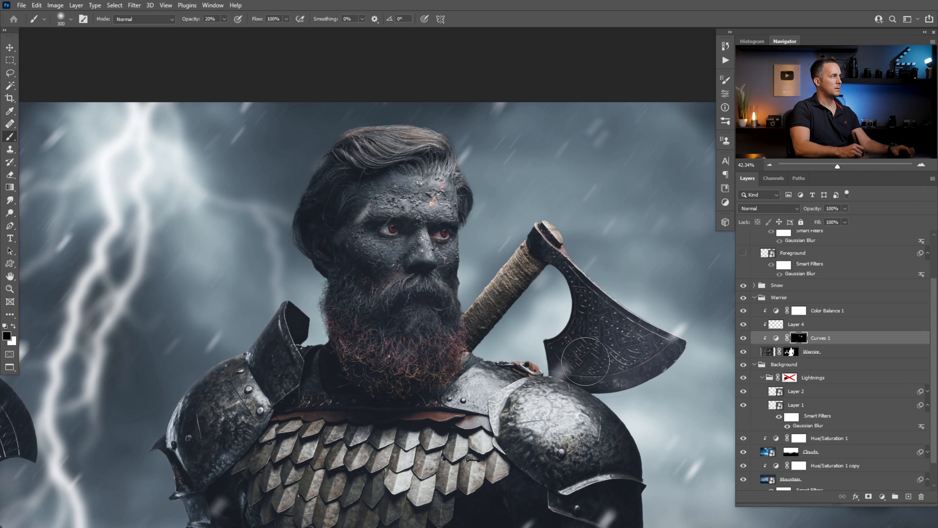
pyautogui.press('0')
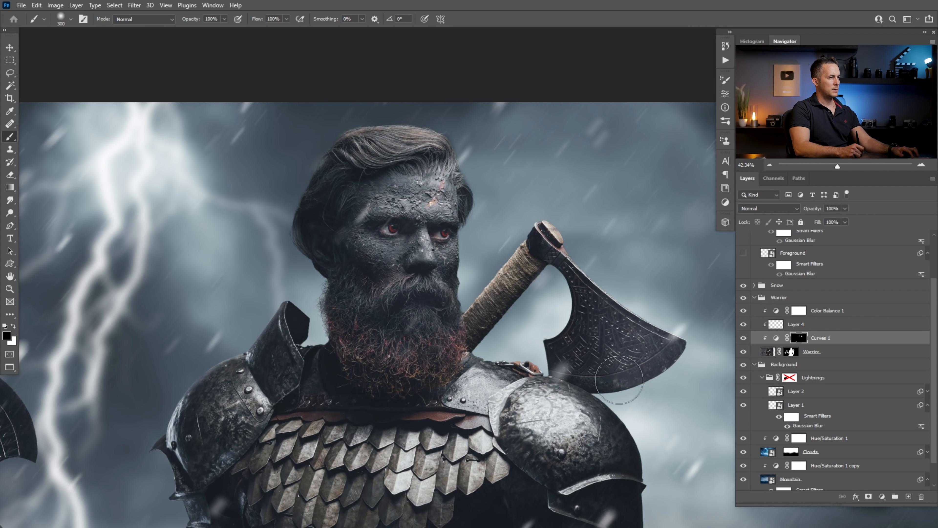
pyautogui.press('x')
pyautogui.moveTo(612, 386); pyautogui.dragTo(595, 386)
pyautogui.press('x')
pyautogui.press('x')
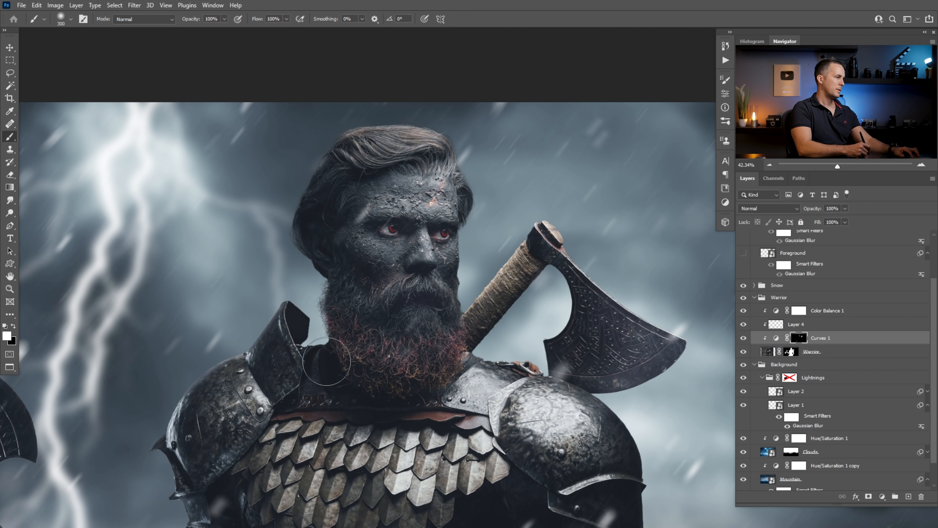
# Step: Try brightening the outer edge of the shoulder armor nearest the lightning on the Curves 1 mask, and undo the stroke
pyautogui.moveTo(206, 385); pyautogui.dragTo(185, 420)
pyautogui.press('[')
pyautogui.press('[')
pyautogui.hotkey('ctrl', 'z')
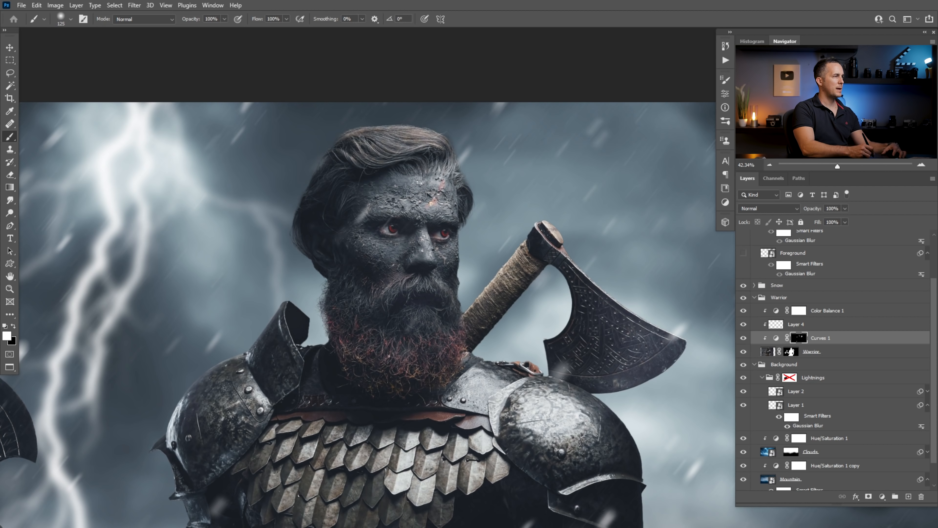
# Step: Brighten the elbow and forearm above the metal bracer by painting white on the Curves 1 mask
pyautogui.press(']')
pyautogui.press(']')
pyautogui.press(']')
pyautogui.press(']')
pyautogui.press(']')
pyautogui.press(']')
pyautogui.press(']')
pyautogui.press(']')
pyautogui.press(']')
pyautogui.press(']')
pyautogui.press(']')
pyautogui.press(']')
pyautogui.press('[')
pyautogui.press('[')
pyautogui.press('[')
pyautogui.press('[')
pyautogui.press('[')
pyautogui.scroll(-5, 459, 280)
pyautogui.press(']')
pyautogui.press(']')
pyautogui.press(']')
pyautogui.press(']')
pyautogui.press(']')
pyautogui.moveTo(530, 325)
pyautogui.mouseDown()
pyautogui.moveTo(517, 357)
pyautogui.moveTo(524, 336)
pyautogui.mouseUp()
pyautogui.press('[')
pyautogui.press('[')
pyautogui.press('[')
pyautogui.press('[')
pyautogui.press('[')
pyautogui.press('[')
pyautogui.press('[')
pyautogui.press('[')
pyautogui.press('[')
pyautogui.press('[')
pyautogui.scroll(4, 545, 349)
pyautogui.press('[')
pyautogui.press('[')
pyautogui.press('[')
pyautogui.press('[')
pyautogui.press('[')
pyautogui.moveTo(521, 344); pyautogui.dragTo(528, 331)
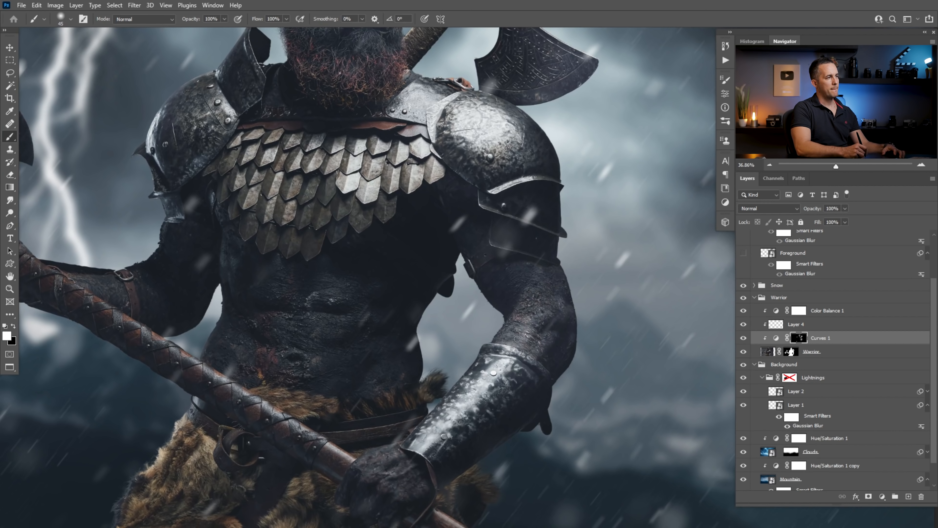
# Step: Brighten the abdominal muscles on the Curves 1 mask, lowering brush opacity to 20%, and compare with the adjustment hidden
pyautogui.press('[')
pyautogui.press('[')
pyautogui.press('[')
pyautogui.press('[')
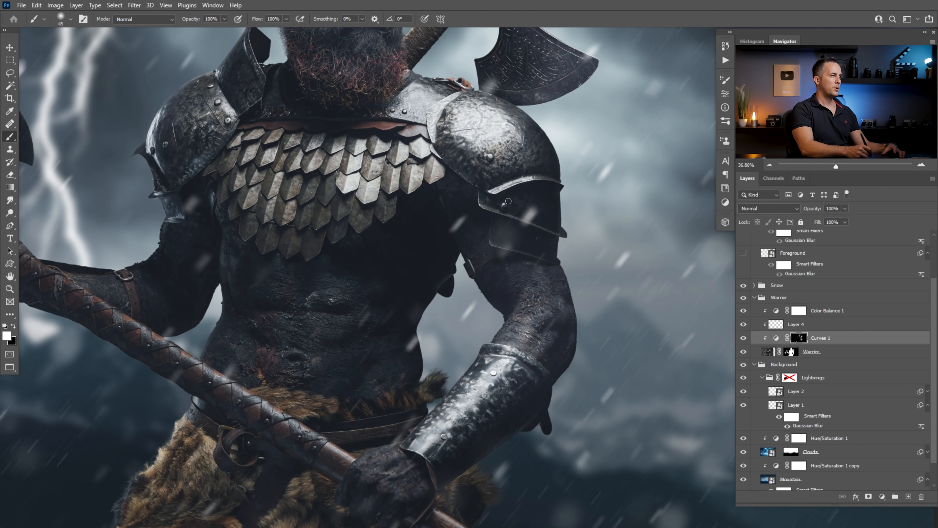
pyautogui.moveTo(324, 324); pyautogui.dragTo(339, 313)
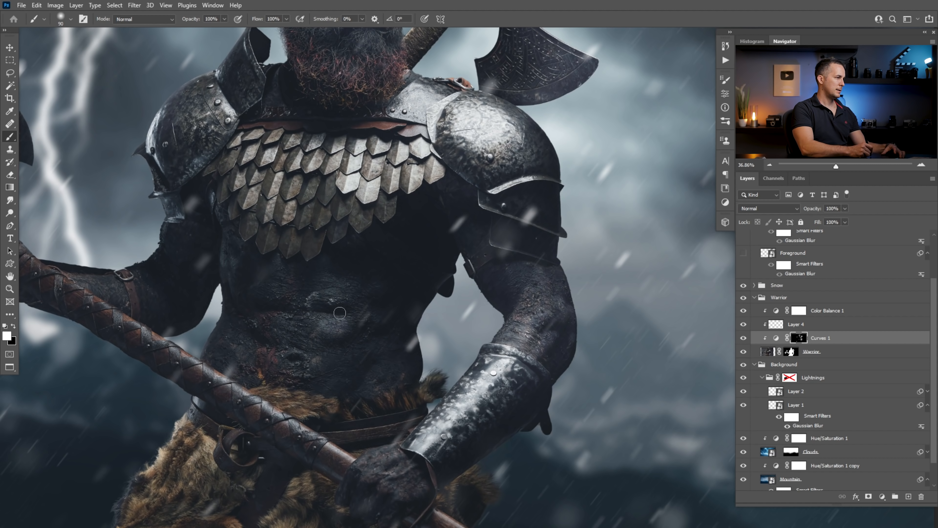
pyautogui.press('2')
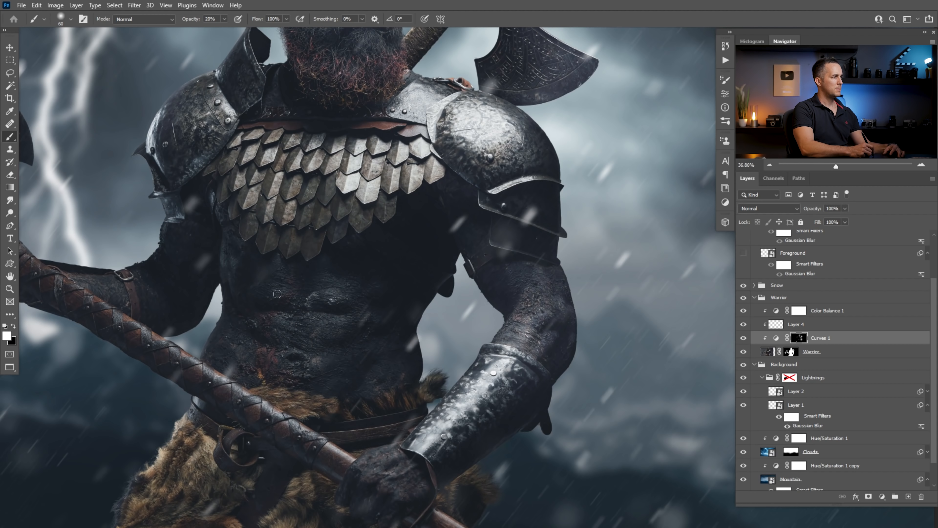
pyautogui.click(743, 337)
pyautogui.click(743, 338)
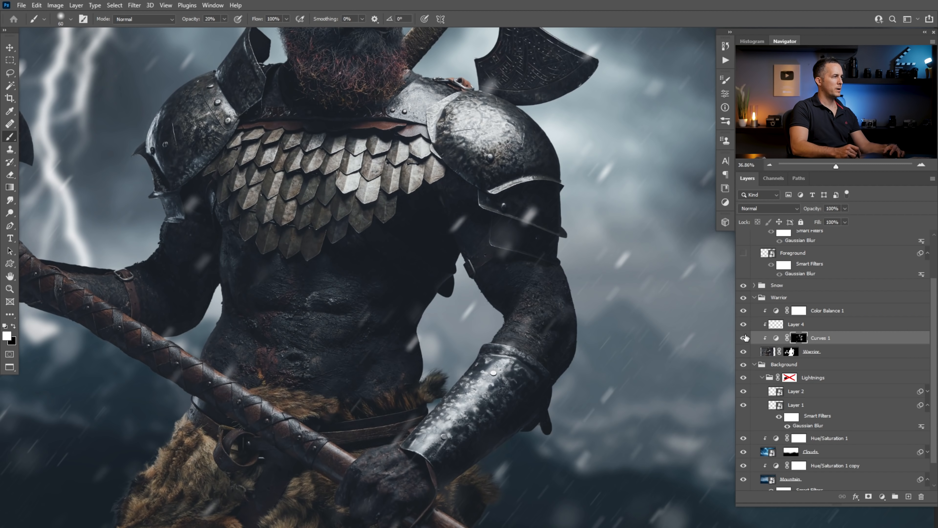
pyautogui.moveTo(386, 319); pyautogui.dragTo(392, 319)
# Step: Brighten the edge of the axe-holding arm and the middle of the abdomen on the Curves 1 mask at 100% brush opacity
pyautogui.moveTo(270, 339); pyautogui.dragTo(448, 375)
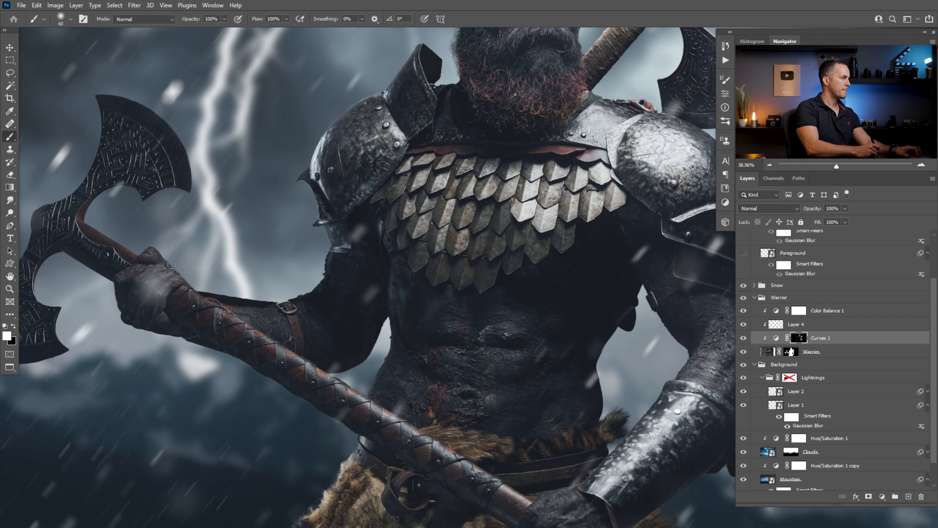
pyautogui.moveTo(325, 288); pyautogui.dragTo(296, 310)
pyautogui.moveTo(525, 305); pyautogui.dragTo(554, 295)
# Step: Tone down the brightening over the warrior's hair and torso by painting black on the Curves 1 mask with a soft 700-800 px brush
pyautogui.press('x')
pyautogui.press(']')
pyautogui.press(']')
pyautogui.press(']')
pyautogui.press(']')
pyautogui.press(']')
pyautogui.press(']')
pyautogui.press(']')
pyautogui.press(']')
pyautogui.press(']')
pyautogui.press(']')
pyautogui.press(']')
pyautogui.press(']')
pyautogui.press(']')
pyautogui.press(']')
pyautogui.press(']')
pyautogui.press(']')
pyautogui.press(']')
pyautogui.press(']')
pyautogui.press(']')
pyautogui.press(']')
pyautogui.moveTo(404, 149); pyautogui.dragTo(414, 150)
pyautogui.press('[')
pyautogui.press('[')
pyautogui.press('[')
pyautogui.press('[')
pyautogui.press('[')
pyautogui.press('[')
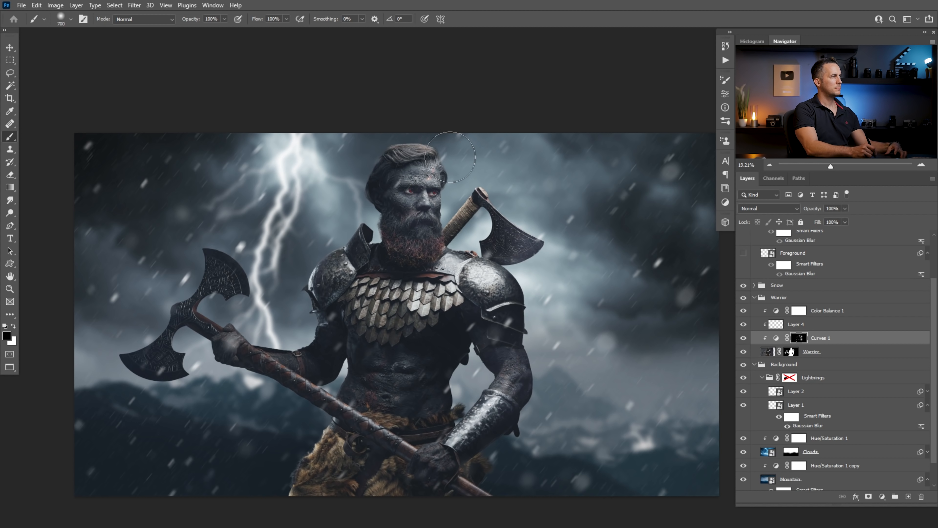
pyautogui.press(']')
pyautogui.moveTo(440, 366)
pyautogui.mouseDown()
pyautogui.moveTo(433, 320)
pyautogui.moveTo(471, 335)
pyautogui.moveTo(458, 342)
pyautogui.moveTo(466, 330)
pyautogui.mouseUp()
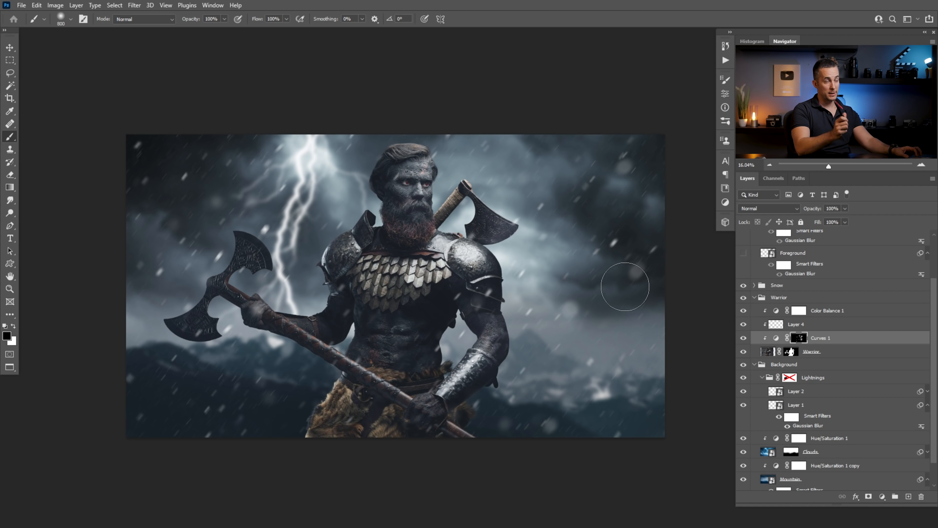
# Step: Add a new clipped layer above Color Balance 1 and ready a 125 px brush with the light foreground color
pyautogui.moveTo(371, 345)
pyautogui.mouseDown()
pyautogui.moveTo(404, 355)
pyautogui.moveTo(394, 371)
pyautogui.mouseUp()
pyautogui.press('[')
pyautogui.press('[')
pyautogui.press('[')
pyautogui.press('[')
pyautogui.press('[')
pyautogui.press('[')
pyautogui.press('[')
pyautogui.press('[')
pyautogui.press('[')
pyautogui.press('[')
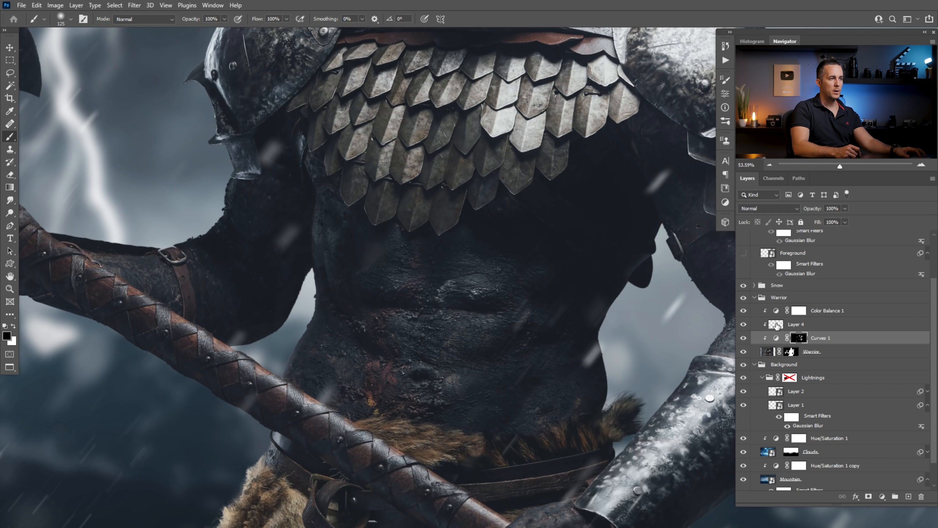
pyautogui.click(780, 312)
pyautogui.click(908, 495)
pyautogui.press('x')
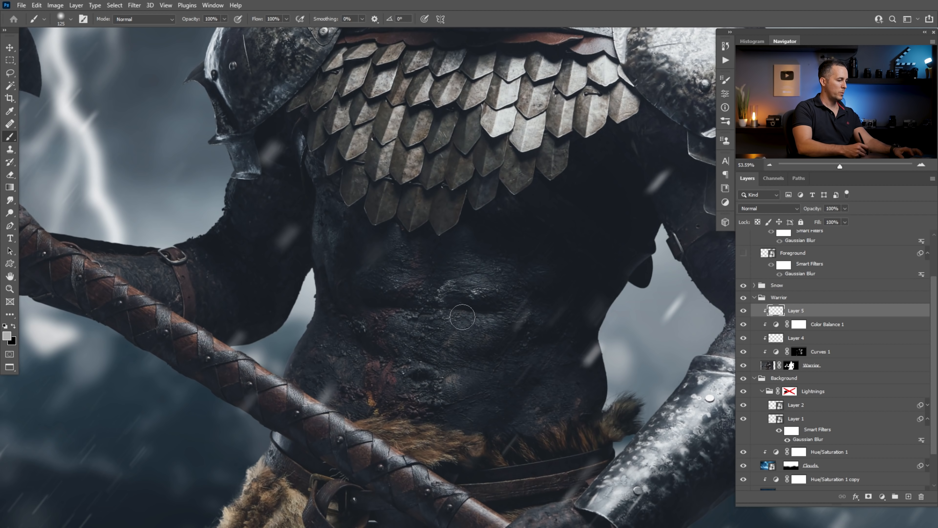
# Step: Give the brush a harder edge and reduce its size to 25 px
pyautogui.rightClick(465, 332)
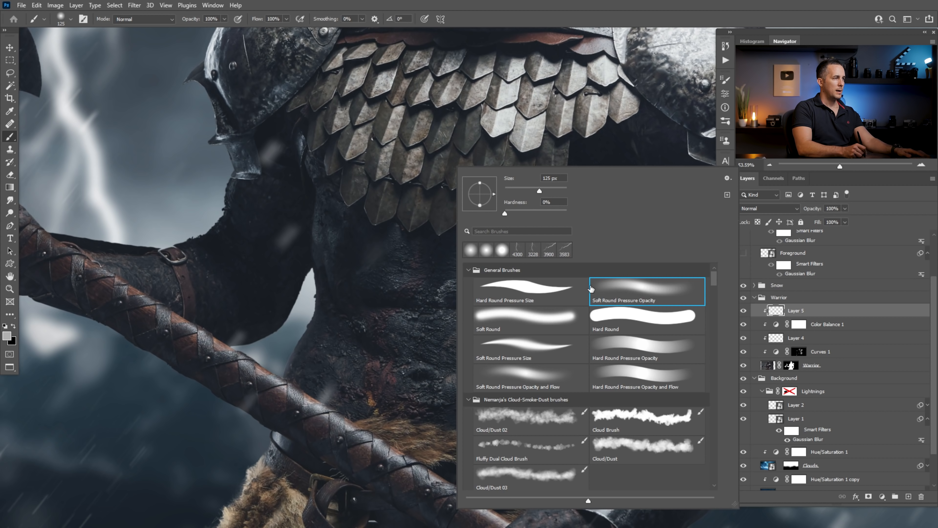
pyautogui.moveTo(558, 213); pyautogui.dragTo(552, 213)
pyautogui.press('Return')
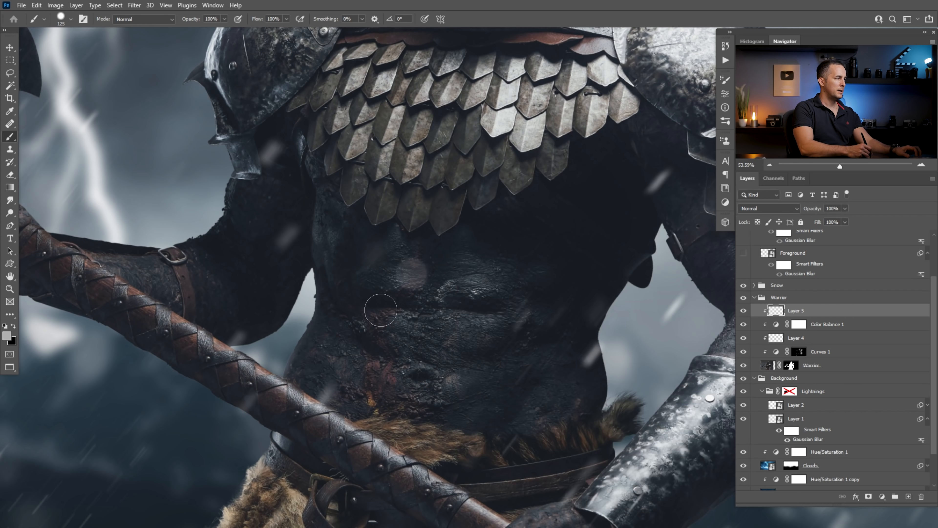
pyautogui.press('[')
pyautogui.press('[')
pyautogui.press('[')
pyautogui.press('[')
pyautogui.press('[')
pyautogui.press('[')
pyautogui.press('[')
pyautogui.press('[')
pyautogui.press('[')
pyautogui.press('[')
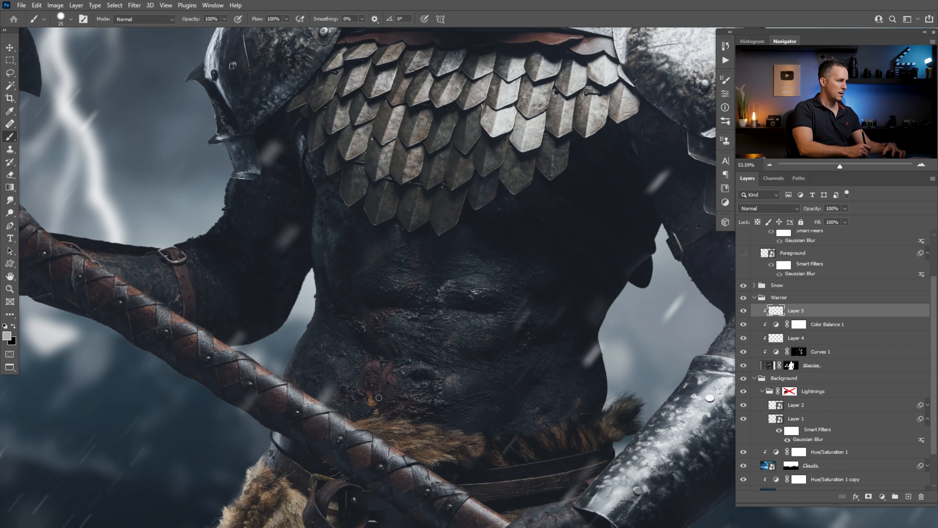
pyautogui.moveTo(386, 366); pyautogui.dragTo(377, 385)
pyautogui.hotkey('ctrl', 'z')
pyautogui.rightClick(378, 385)
pyautogui.click(512, 318)
pyautogui.click(483, 213)
pyautogui.click(369, 350)
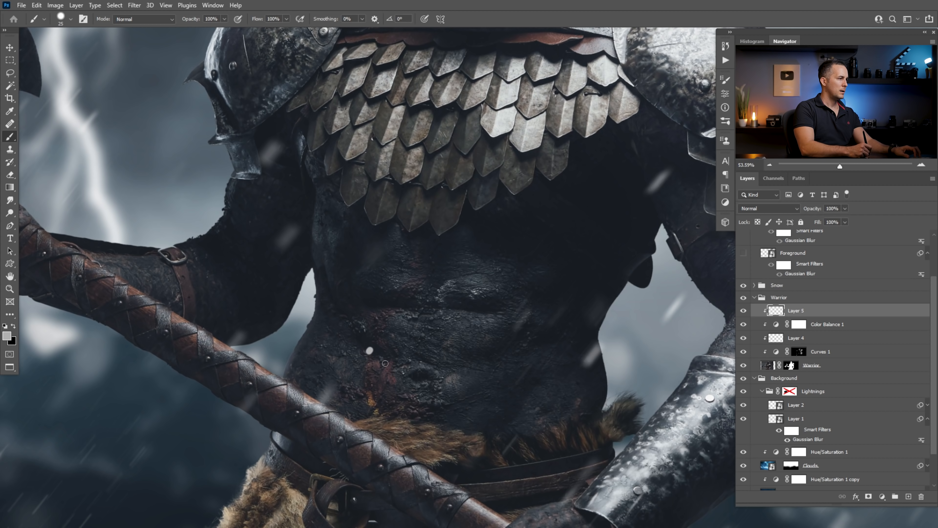
pyautogui.hotkey('ctrl', 'z')
# Step: Set the brush's foreground color to pale orange fad7b7
pyautogui.click(7, 335)
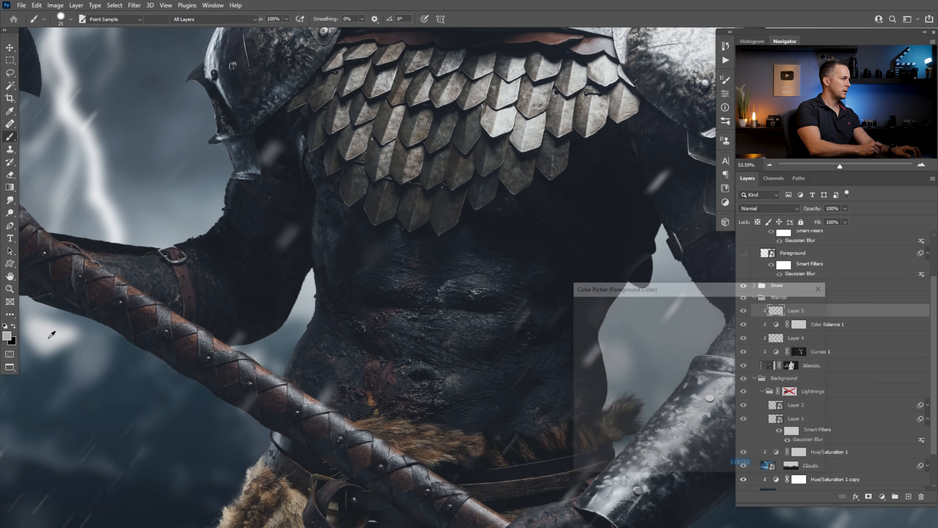
pyautogui.click(610, 313)
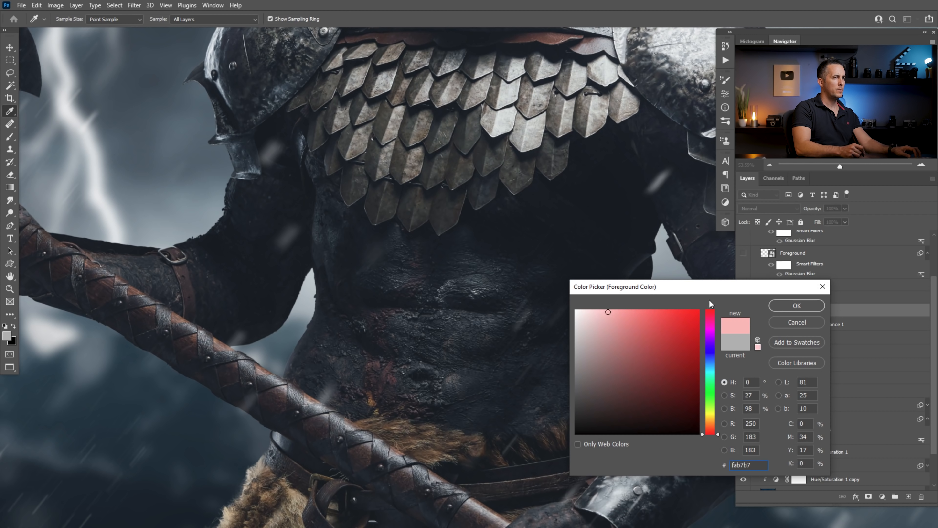
pyautogui.click(711, 424)
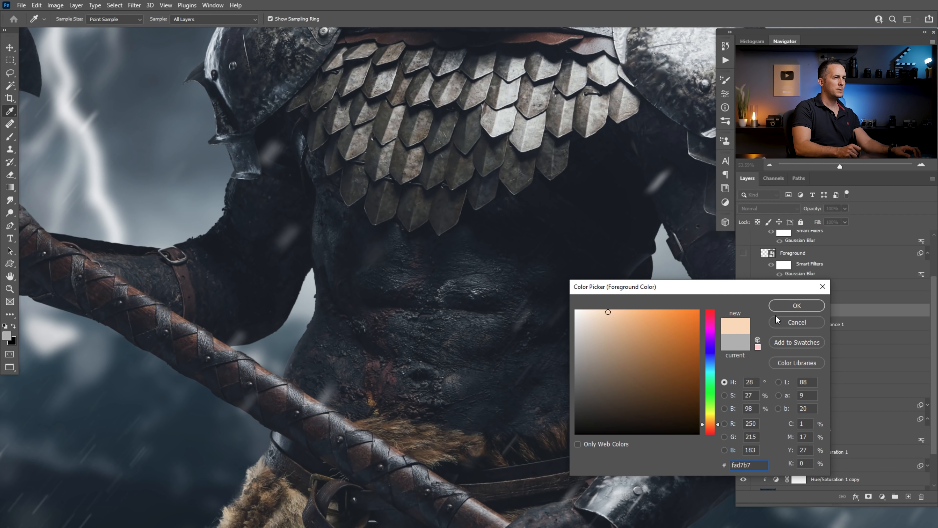
pyautogui.click(790, 305)
pyautogui.press('b')
# Step: Paint a jagged line down the abdomen on Layer 5 and set the layer's blend mode to Overlay
pyautogui.moveTo(387, 368)
pyautogui.mouseDown()
pyautogui.moveTo(379, 395)
pyautogui.moveTo(381, 329)
pyautogui.moveTo(418, 281)
pyautogui.moveTo(420, 235)
pyautogui.mouseUp()
pyautogui.click(792, 208)
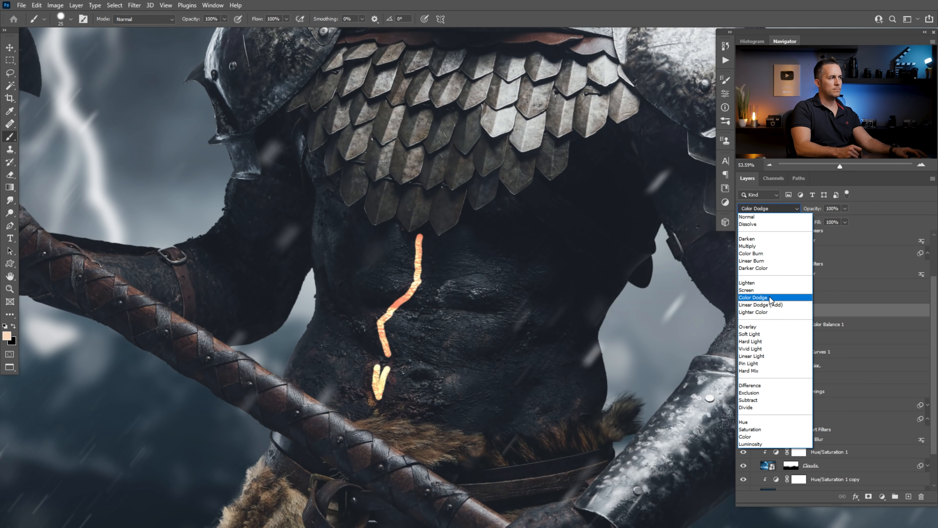
pyautogui.click(763, 325)
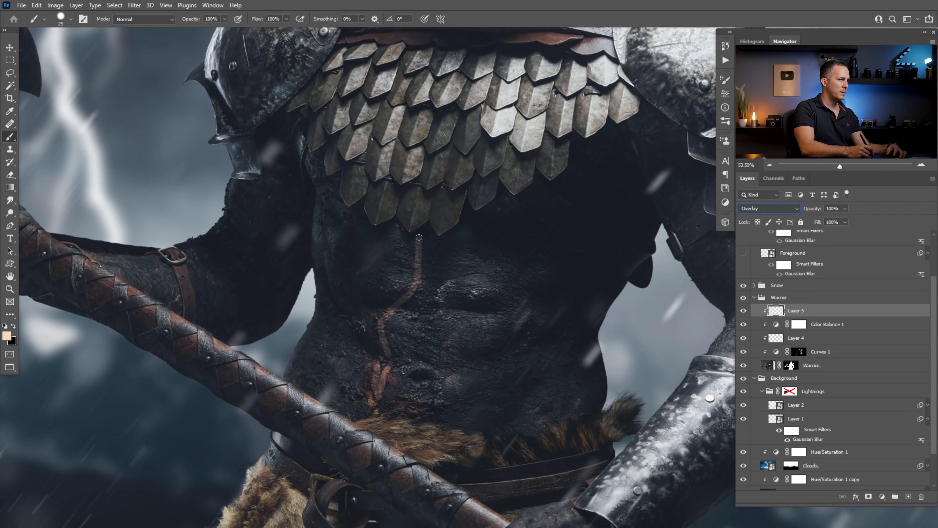
# Step: Paint the glowing line down the abdomen with the Soft Round brush at 0% hardness
pyautogui.rightClick(430, 260)
pyautogui.click(528, 316)
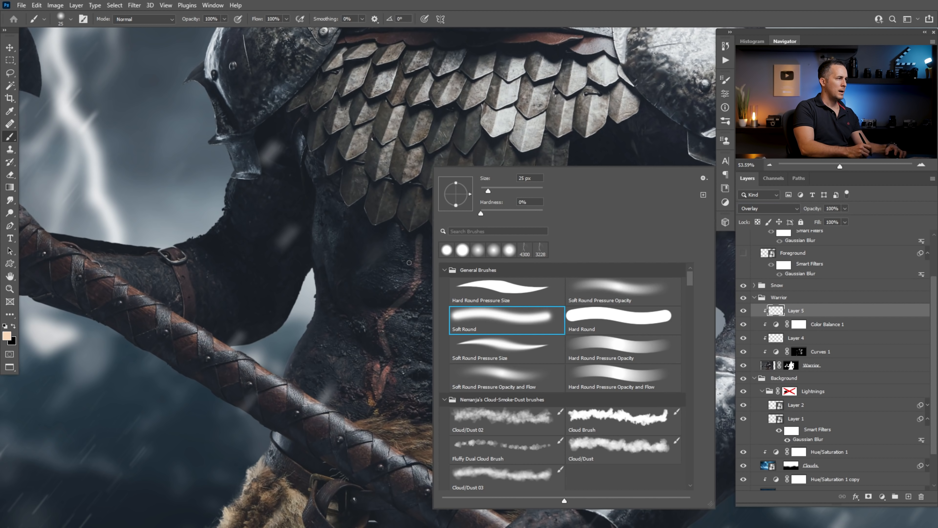
pyautogui.press('Return')
pyautogui.press('[')
pyautogui.press('[')
pyautogui.moveTo(420, 239)
pyautogui.mouseDown()
pyautogui.moveTo(415, 283)
pyautogui.moveTo(384, 313)
pyautogui.moveTo(389, 357)
pyautogui.moveTo(383, 347)
pyautogui.moveTo(388, 365)
pyautogui.moveTo(373, 402)
pyautogui.moveTo(370, 369)
pyautogui.moveTo(372, 407)
pyautogui.mouseUp()
pyautogui.press('[')
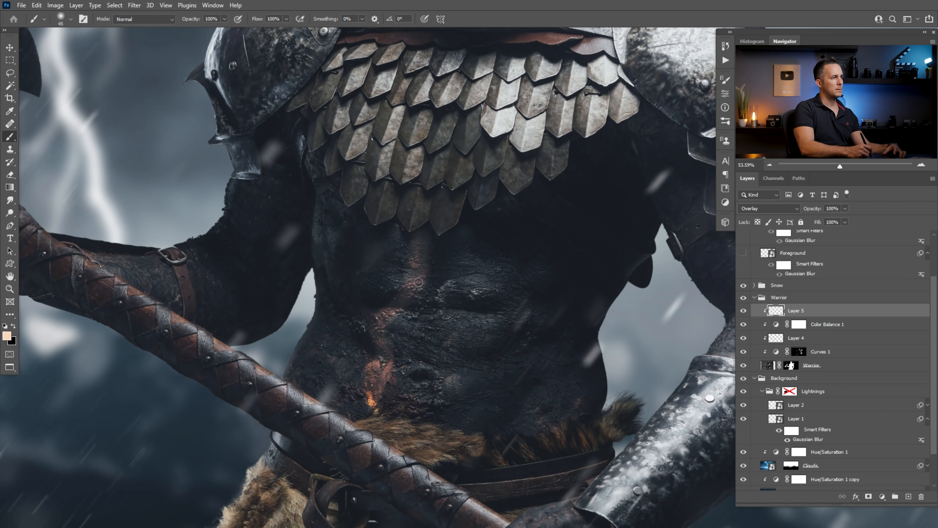
pyautogui.press('x')
pyautogui.press('x')
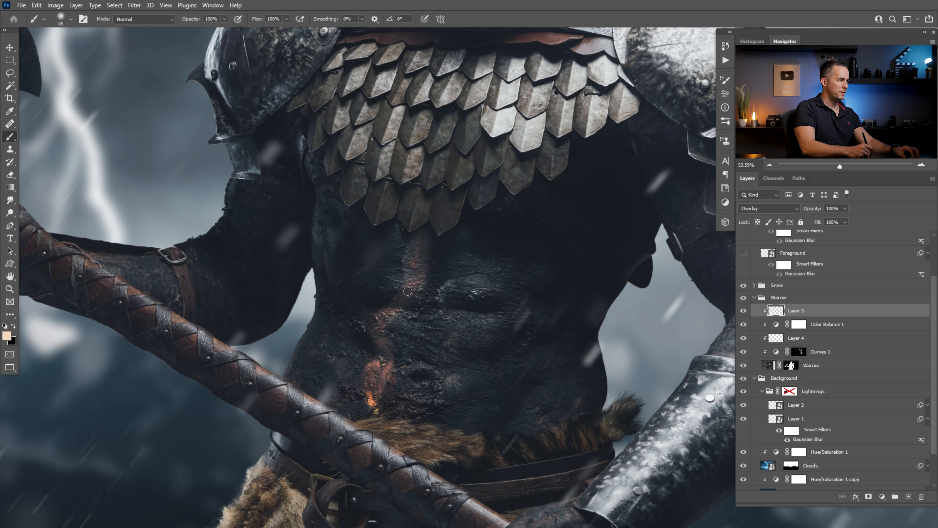
# Step: Paint a pale orange stripe on Layer 5 from the forehead across the nose bridge to the cheek with a soft brush
pyautogui.moveTo(448, 256); pyautogui.dragTo(418, 339)
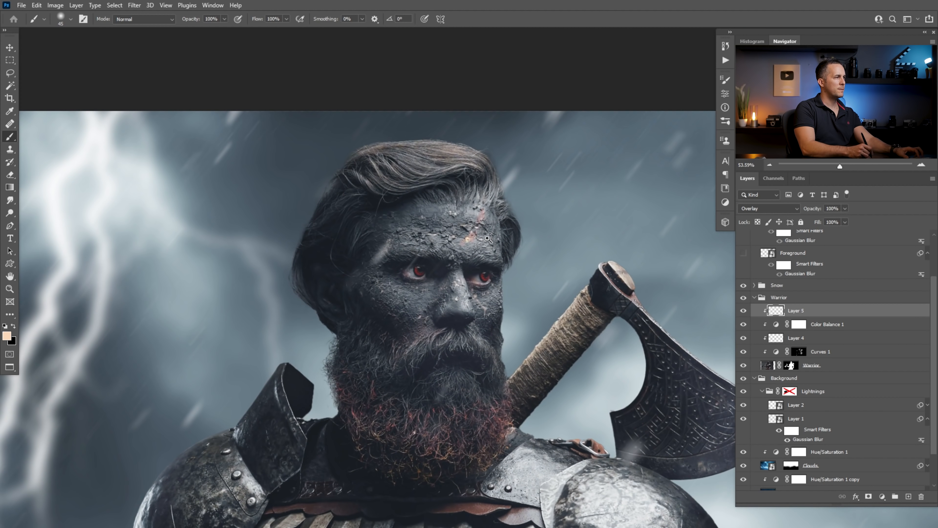
pyautogui.moveTo(481, 240); pyautogui.dragTo(501, 240)
pyautogui.press('[')
pyautogui.moveTo(495, 191)
pyautogui.mouseDown()
pyautogui.moveTo(430, 284)
pyautogui.moveTo(426, 328)
pyautogui.moveTo(353, 404)
pyautogui.moveTo(335, 446)
pyautogui.moveTo(354, 409)
pyautogui.moveTo(331, 427)
pyautogui.mouseUp()
pyautogui.press('[')
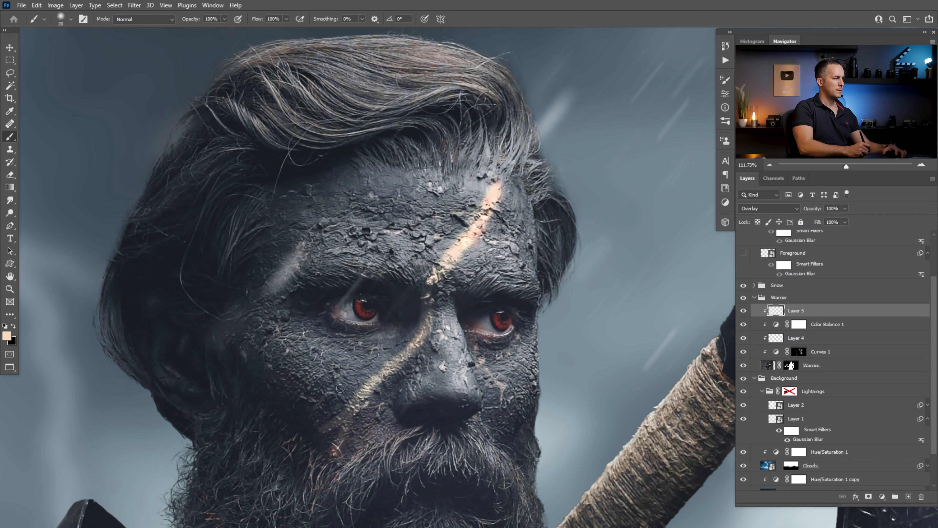
pyautogui.moveTo(365, 394); pyautogui.dragTo(490, 201)
pyautogui.moveTo(460, 251)
pyautogui.mouseDown()
pyautogui.moveTo(425, 337)
pyautogui.moveTo(343, 434)
pyautogui.mouseUp()
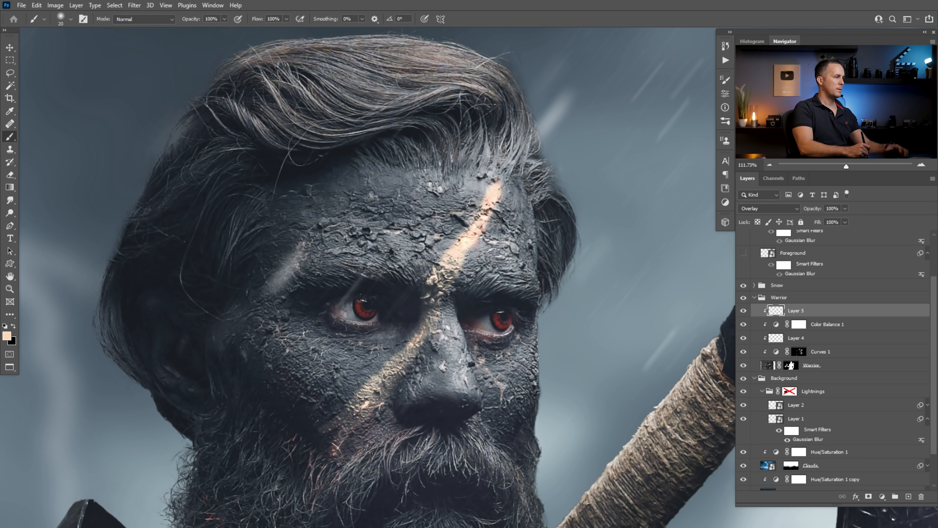
# Step: Add a layer mask to Layer 5 and ready a soft 20 px brush with black as foreground color
pyautogui.press('[')
pyautogui.press('[')
pyautogui.press('[')
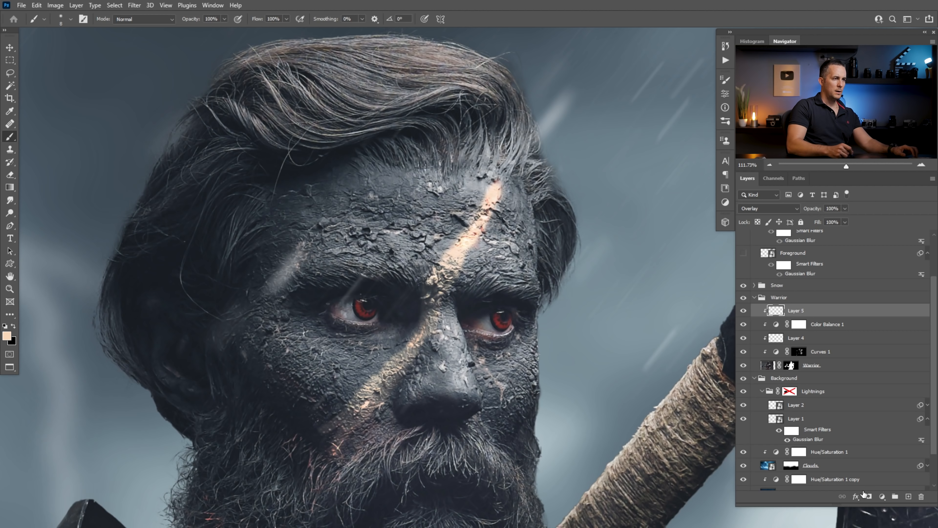
pyautogui.click(868, 496)
pyautogui.press('d')
pyautogui.press('x')
pyautogui.press(']')
pyautogui.press(']')
pyautogui.press(']')
pyautogui.press(']')
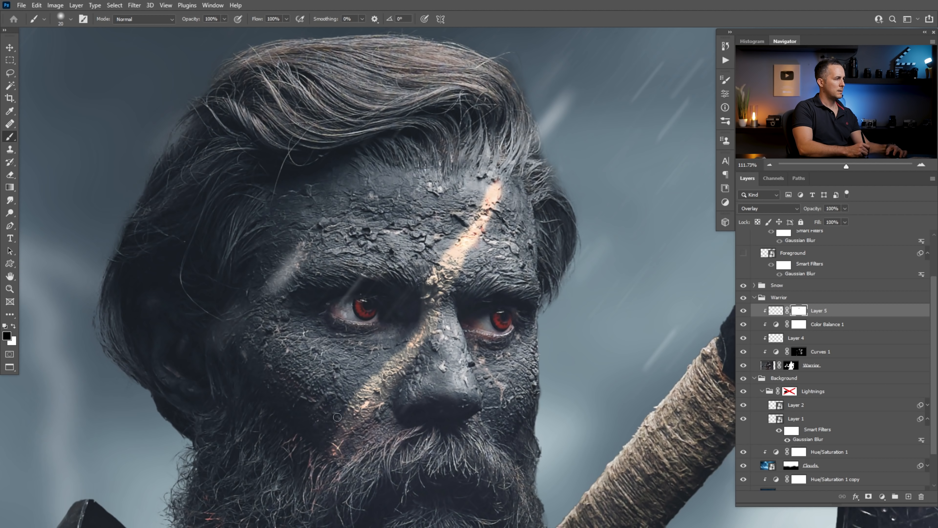
# Step: Fade the lower end of the face stripe near the beard by painting black on the Layer 5 mask
pyautogui.moveTo(338, 453); pyautogui.dragTo(364, 427)
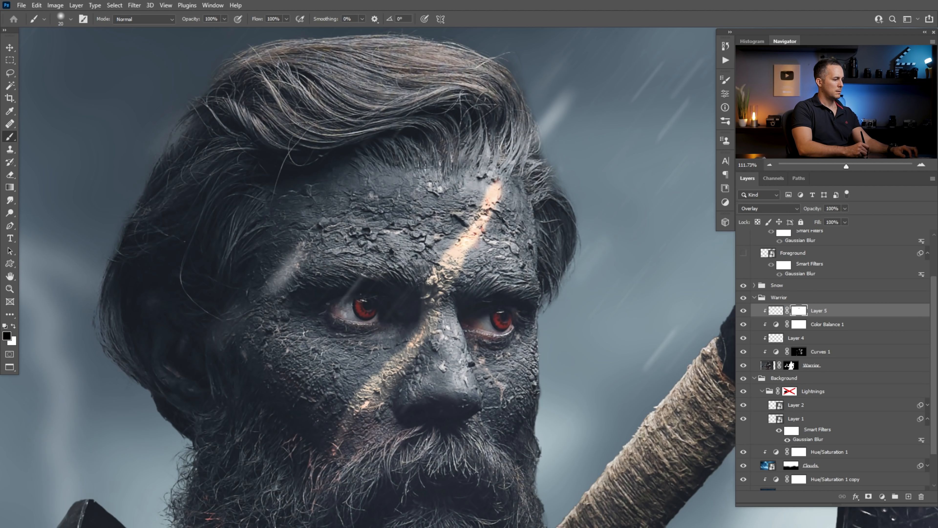
pyautogui.press('x')
pyautogui.press('x')
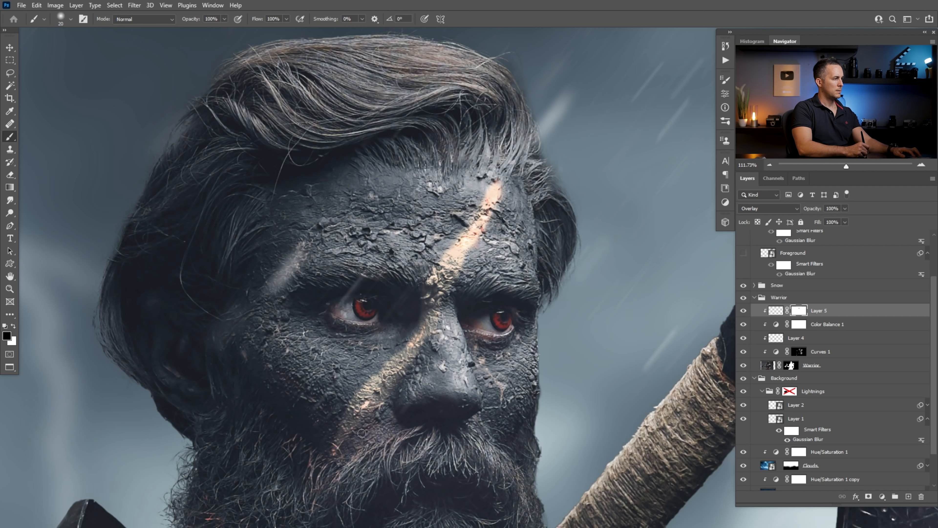
pyautogui.moveTo(354, 418); pyautogui.dragTo(259, 421)
# Step: Fade the edges of the abdomen stripe by painting black on the Layer 5 mask with a larger soft brush
pyautogui.moveTo(372, 397)
pyautogui.mouseDown()
pyautogui.moveTo(395, 255)
pyautogui.moveTo(394, 148)
pyautogui.mouseUp()
pyautogui.moveTo(336, 360); pyautogui.dragTo(424, 360)
pyautogui.press(']')
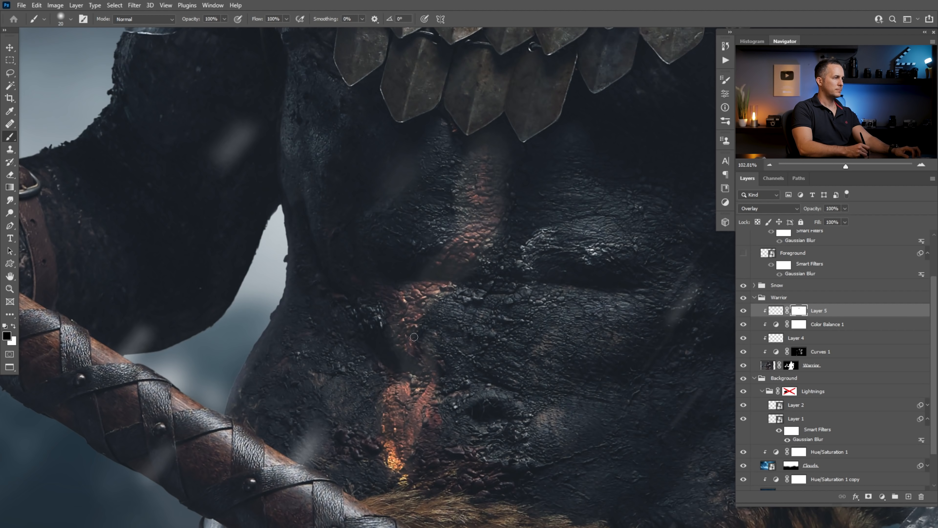
pyautogui.press(']')
pyautogui.press(']')
pyautogui.press(']')
pyautogui.press(']')
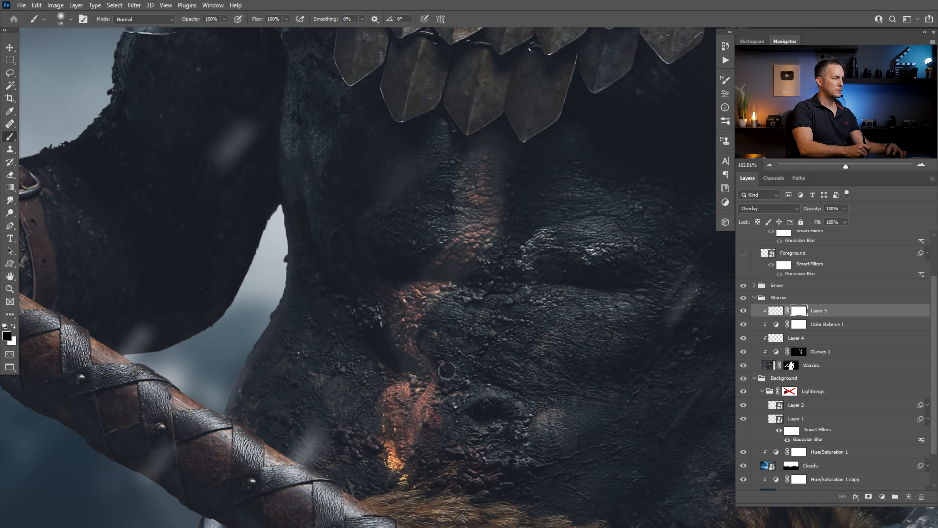
pyautogui.moveTo(387, 350)
pyautogui.mouseDown()
pyautogui.moveTo(386, 321)
pyautogui.moveTo(400, 285)
pyautogui.moveTo(387, 321)
pyautogui.moveTo(427, 260)
pyautogui.mouseUp()
pyautogui.moveTo(464, 161); pyautogui.dragTo(463, 220)
pyautogui.moveTo(506, 195)
pyautogui.mouseDown()
pyautogui.moveTo(502, 153)
pyautogui.moveTo(473, 136)
pyautogui.moveTo(446, 255)
pyautogui.mouseUp()
# Step: Add a new clipped layer above Layer 5 in Linear Dodge (Add) mode and choose a dark reddish-brown foreground color
pyautogui.click(908, 496)
pyautogui.click(769, 208)
pyautogui.click(761, 319)
pyautogui.click(7, 335)
pyautogui.click(710, 430)
pyautogui.moveTo(693, 408); pyautogui.dragTo(701, 408)
pyautogui.click(796, 305)
# Step: Paint a reddish-orange glow over the lower part of the abdomen stripe on Layer 6 with a soft 125 px brush
pyautogui.press('b')
pyautogui.moveTo(439, 287)
pyautogui.mouseDown()
pyautogui.moveTo(415, 333)
pyautogui.moveTo(423, 358)
pyautogui.moveTo(403, 449)
pyautogui.moveTo(420, 357)
pyautogui.mouseUp()
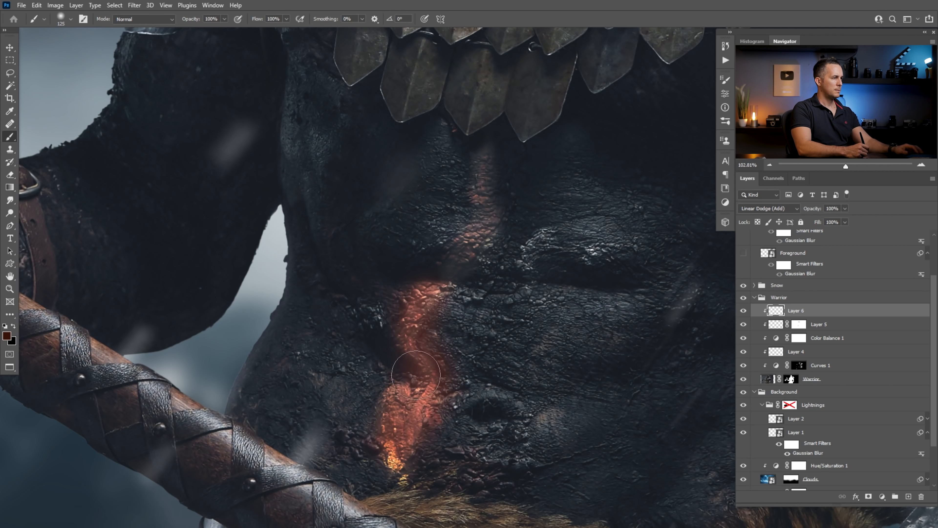
pyautogui.rightClick(516, 318)
pyautogui.click(675, 289)
pyautogui.press('Return')
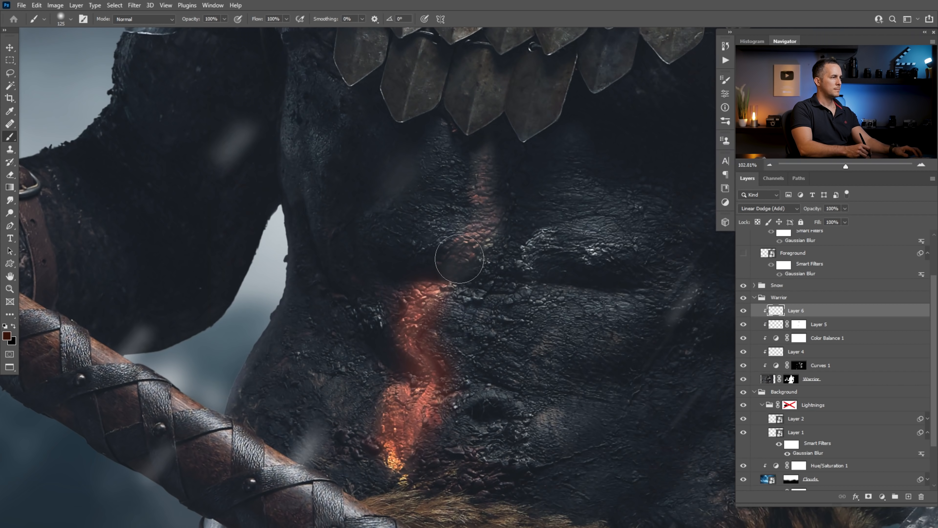
# Step: Extend the glow along the upper abdomen stripe on Layer 6, reducing the soft brush to 80 px
pyautogui.moveTo(484, 174)
pyautogui.mouseDown()
pyautogui.moveTo(477, 247)
pyautogui.moveTo(446, 270)
pyautogui.mouseUp()
pyautogui.press('[')
pyautogui.press('[')
pyautogui.press('[')
pyautogui.press('[')
pyautogui.moveTo(466, 221)
pyautogui.mouseDown()
pyautogui.moveTo(448, 240)
pyautogui.moveTo(442, 273)
pyautogui.mouseUp()
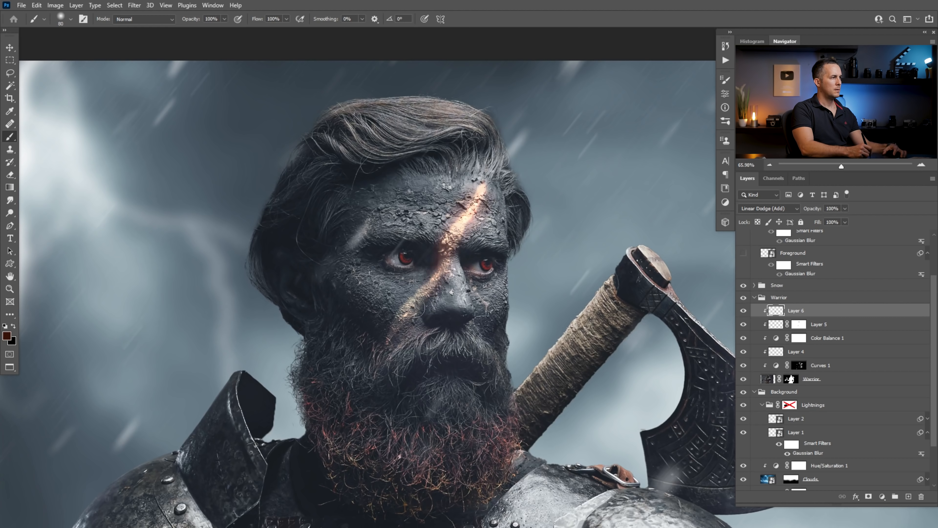
# Step: Paint the orange glow along the face stripe on Layer 6 and soften its lower end near the beard with the Eraser
pyautogui.moveTo(415, 308)
pyautogui.mouseDown()
pyautogui.moveTo(388, 337)
pyautogui.moveTo(407, 309)
pyautogui.mouseUp()
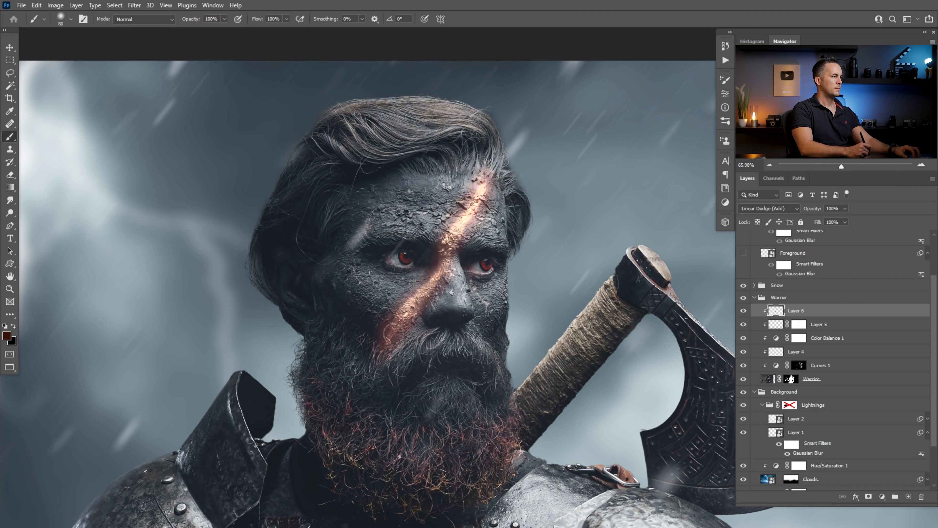
pyautogui.press('e')
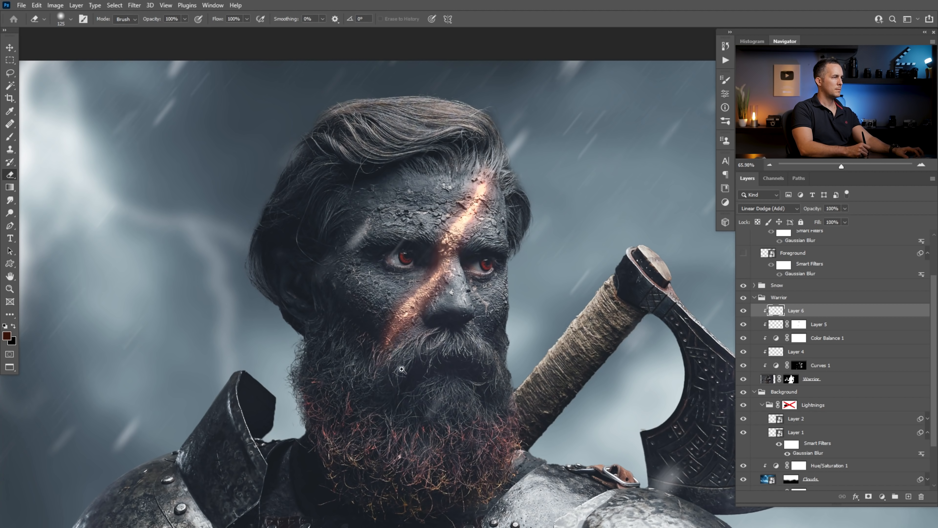
pyautogui.moveTo(401, 369); pyautogui.dragTo(332, 369)
pyautogui.moveTo(397, 480); pyautogui.dragTo(412, 359)
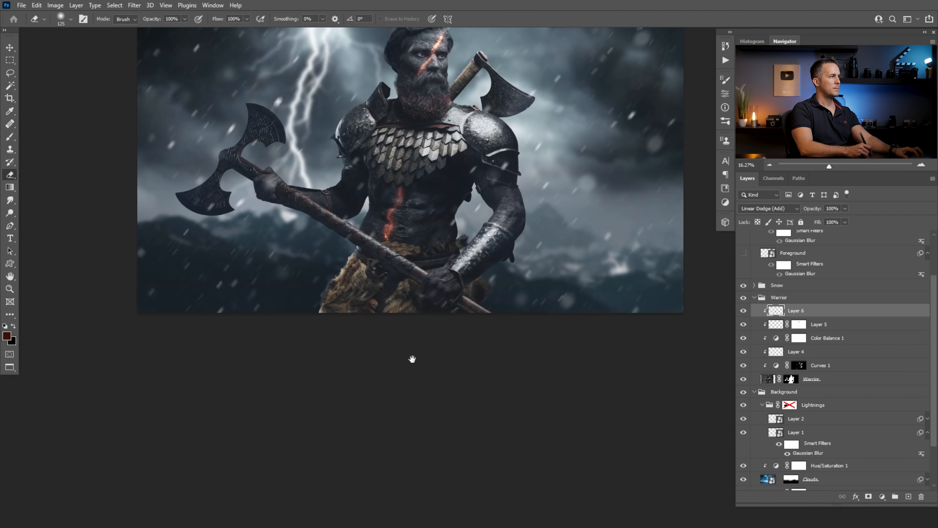